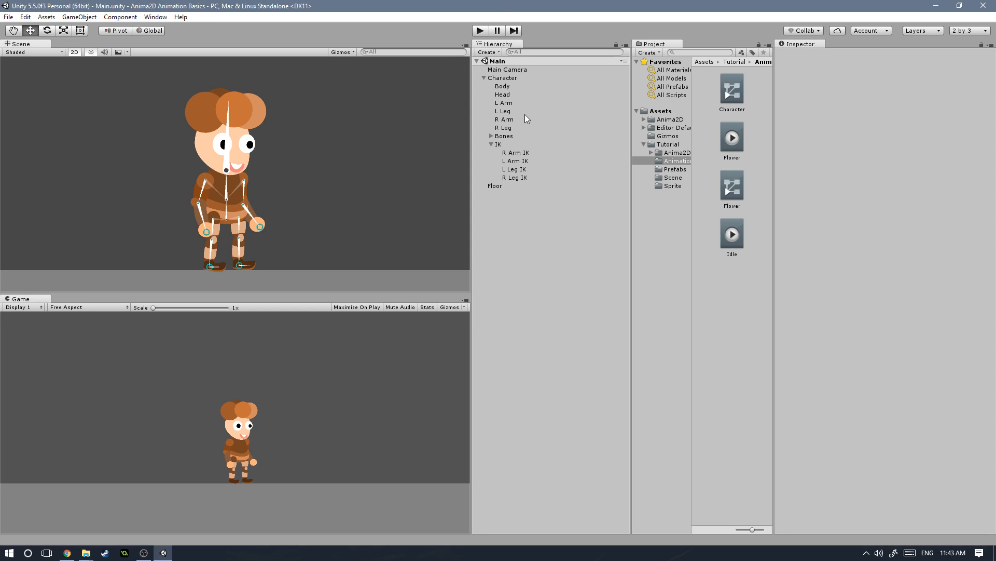
Apply the 2 by 3 layout, dock the Hierarchy beside the Scene view, group Game with Scene, and place Project beneath Hierarchy.
left_click(961, 33)
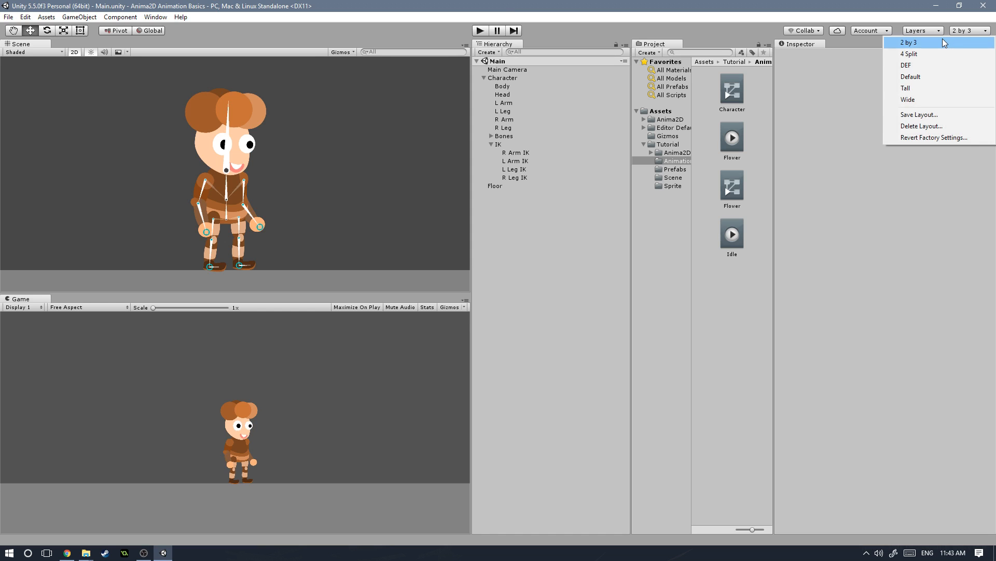
left_click(942, 39)
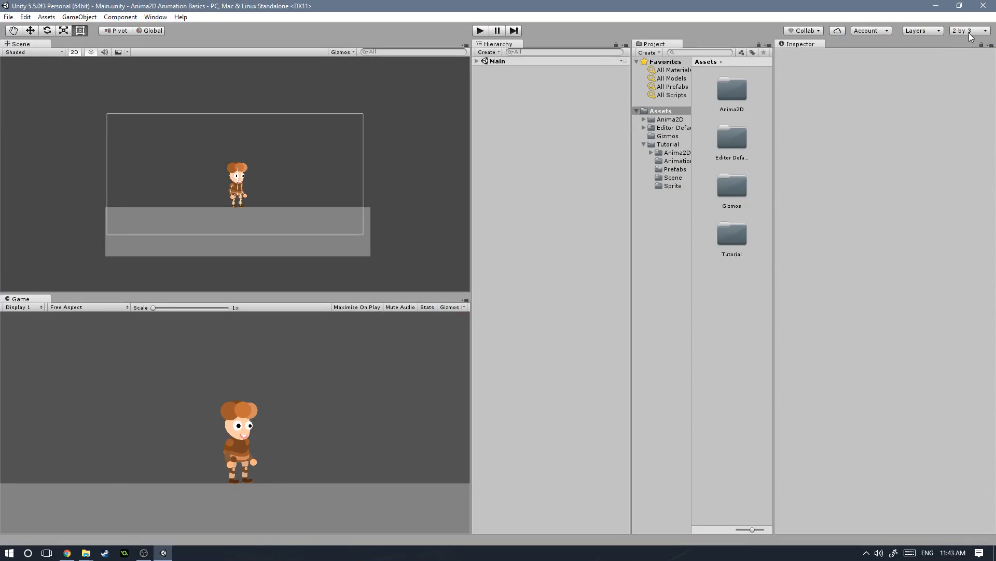
left_click_drag(498, 44, 4, 96)
left_click_drag(127, 299, 144, 43)
left_click_drag(572, 43, 50, 414)
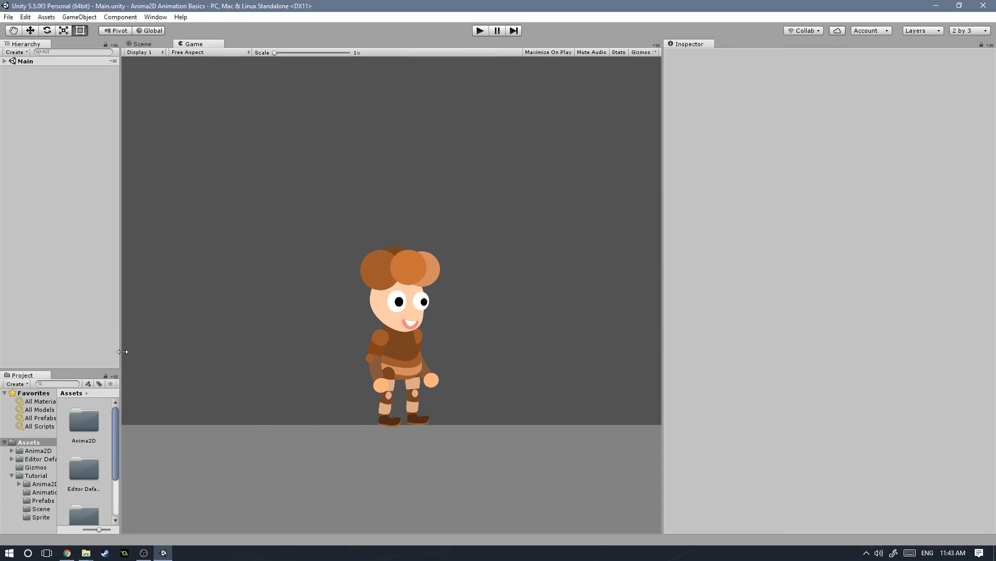
Widen the Hierarchy column, narrow the Inspector, and make the Project window taller with its assets shown as a list.
left_click_drag(123, 352, 262, 351)
left_click_drag(673, 236, 806, 237)
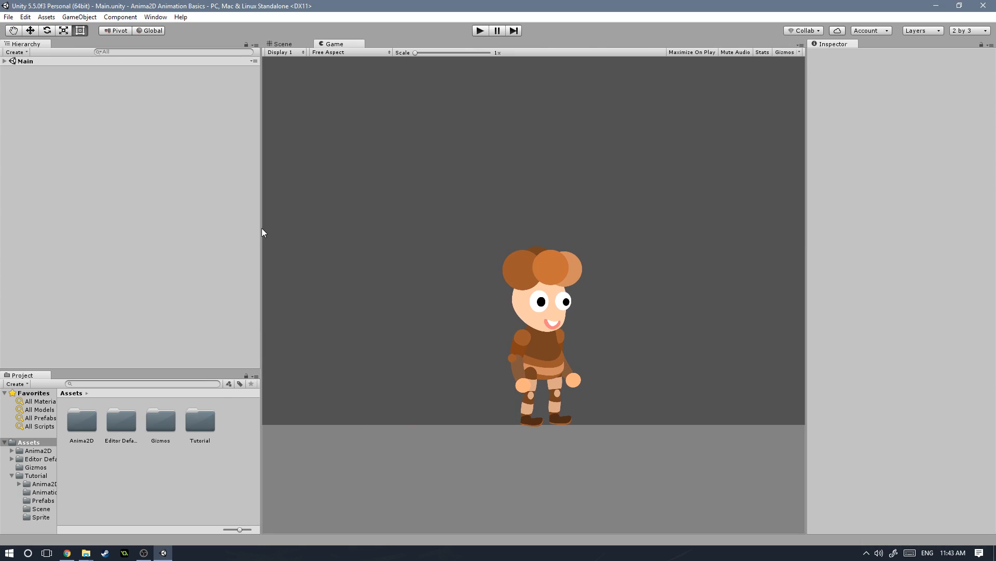
left_click_drag(262, 232, 230, 232)
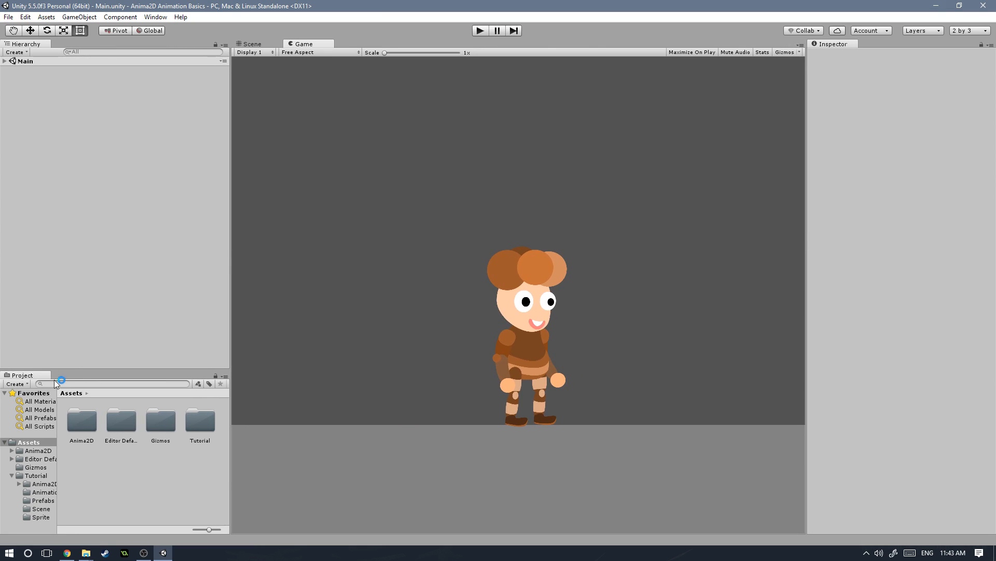
left_click_drag(63, 375, 65, 313)
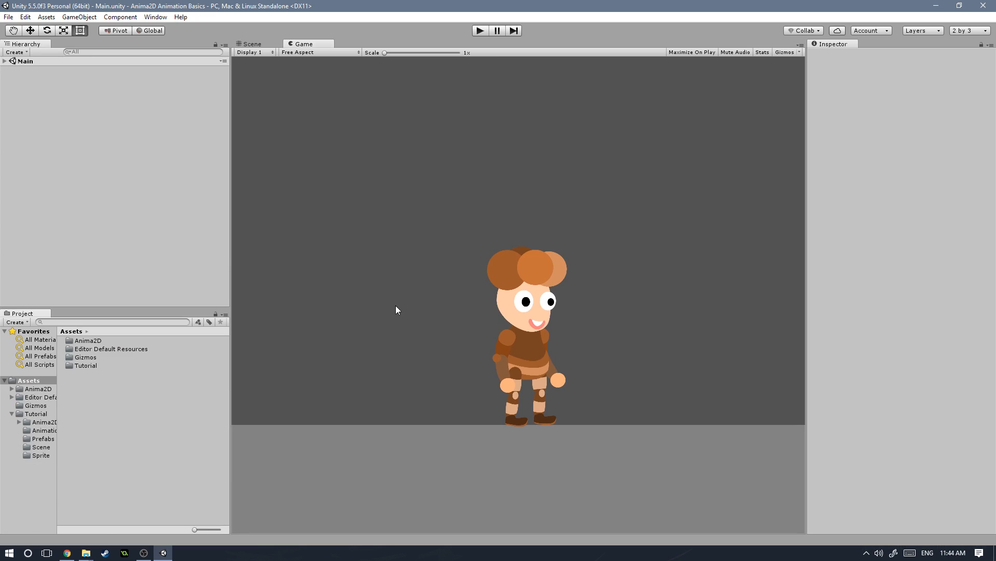
Open the Animation and Animator windows and dock them together beneath the Scene view.
left_click(160, 20)
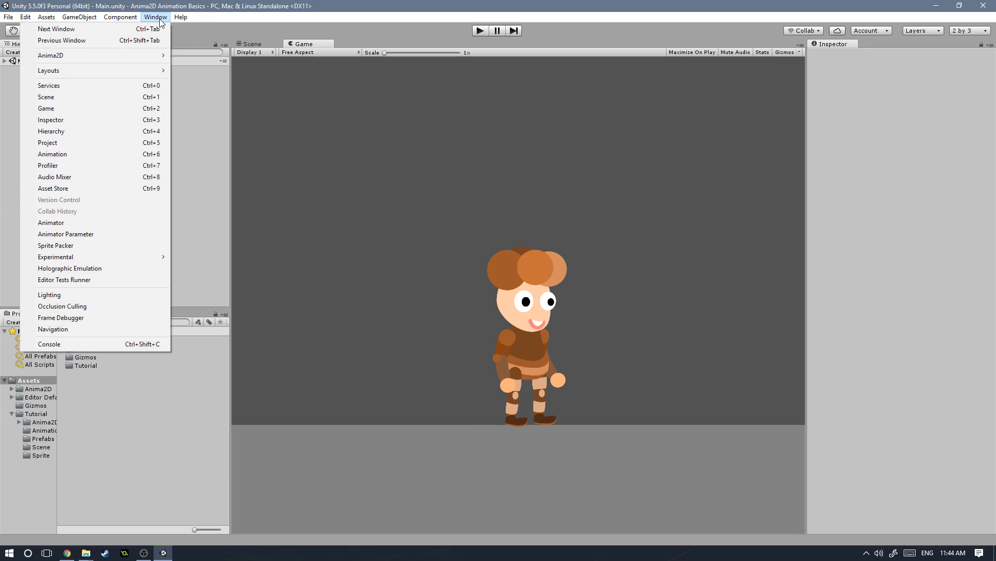
left_click(82, 155)
left_click_drag(31, 11, 342, 490)
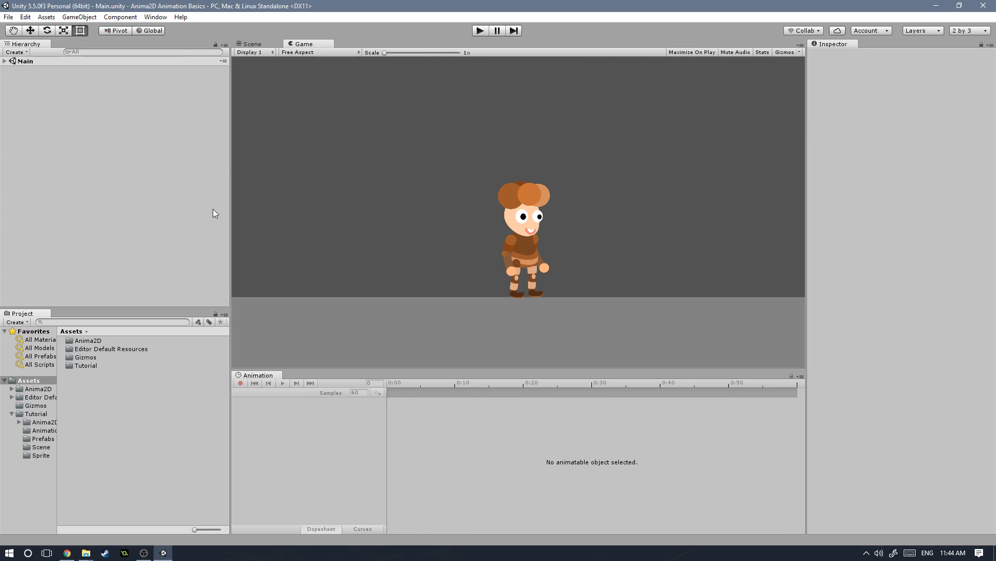
left_click(150, 17)
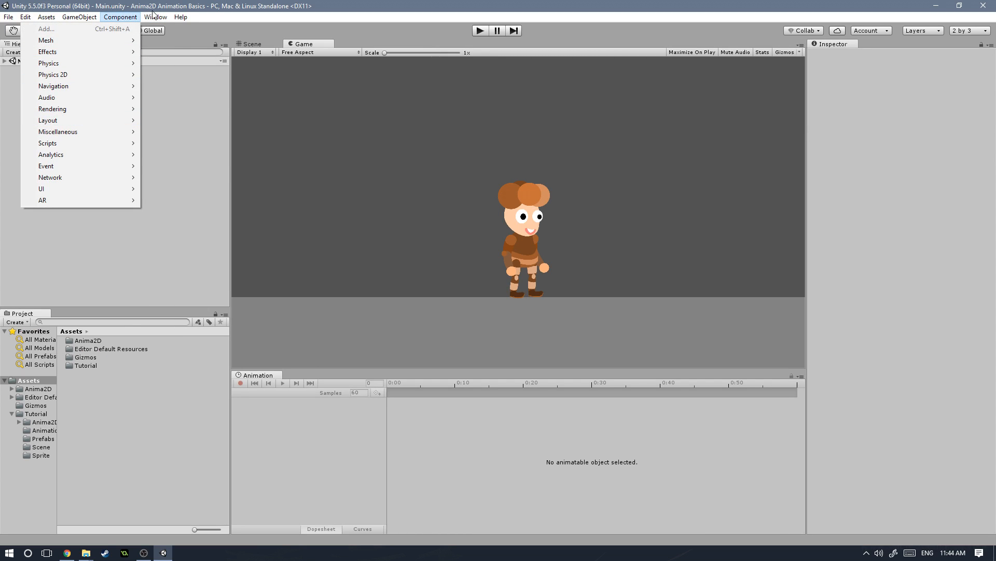
left_click(130, 222)
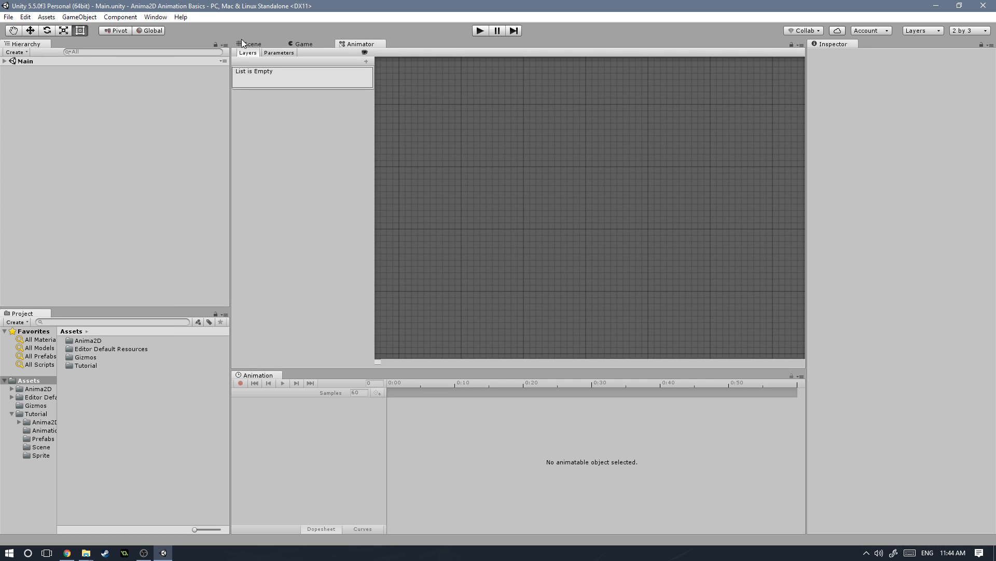
left_click_drag(348, 45, 310, 375)
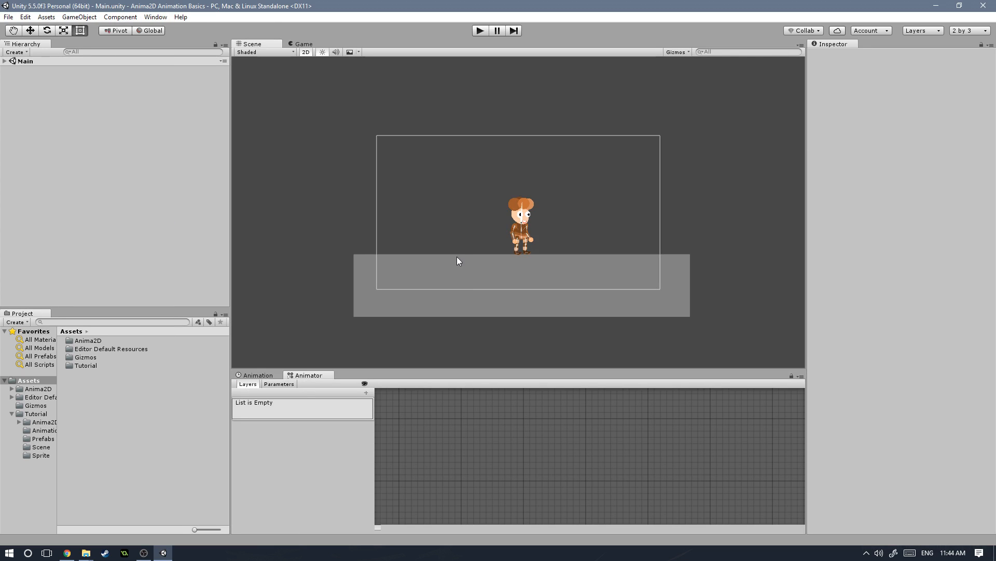
Expand the Main scene's object list and view the rigged character with its IK handles up close.
scroll(559, 233, "up", 5)
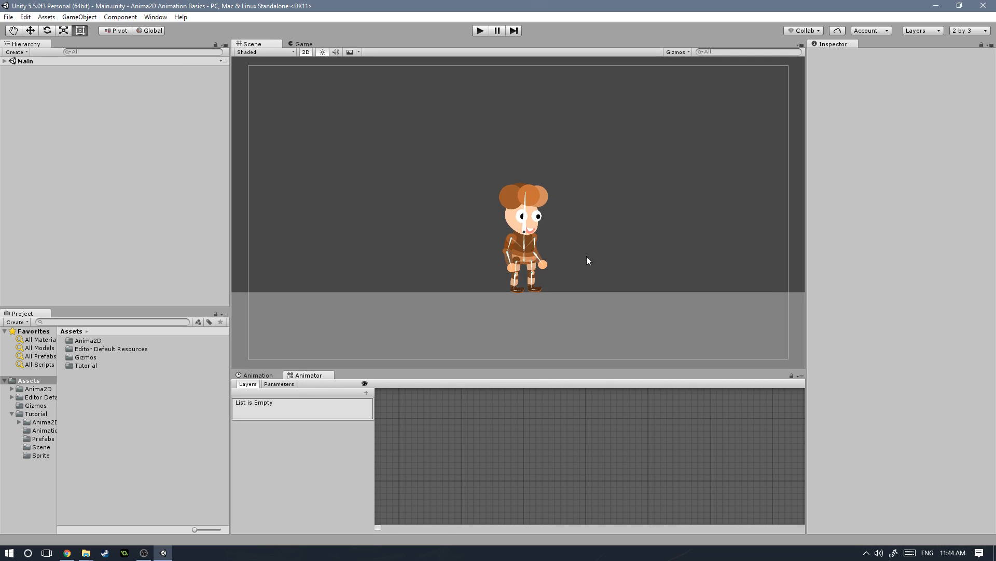
left_click(4, 60)
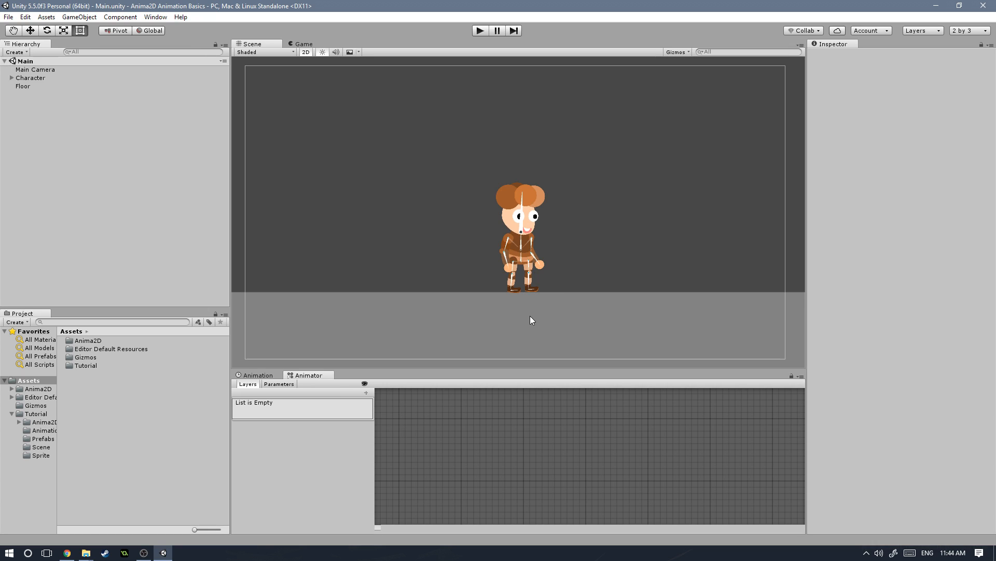
scroll(568, 293, "up", 4)
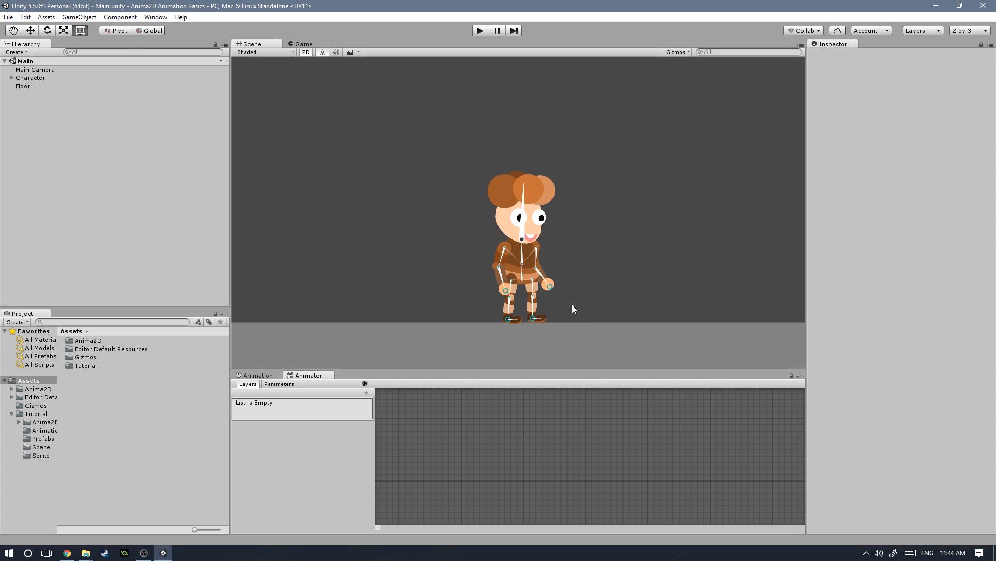
scroll(593, 293, "up", 2)
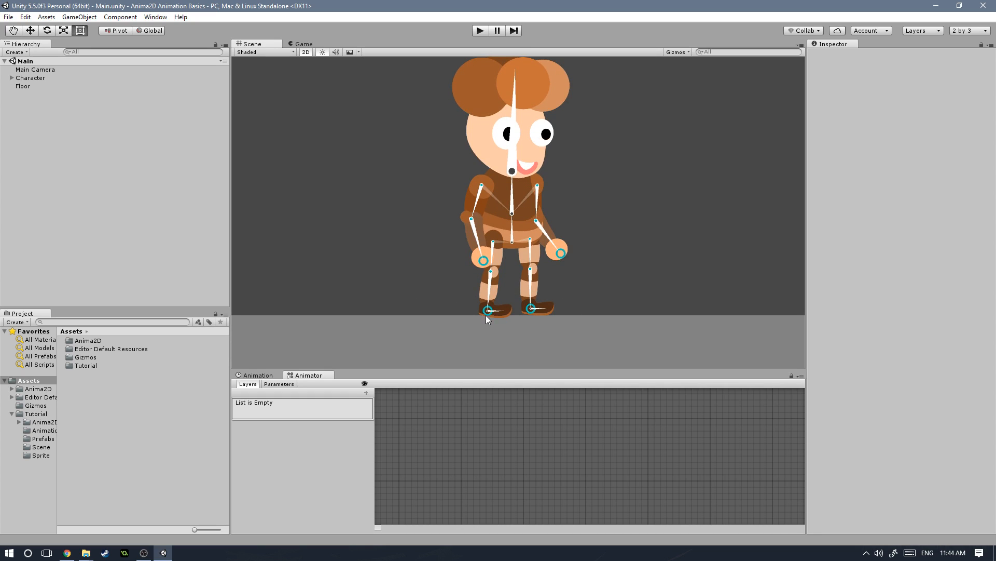
Inspect the Floor object and the import settings of its Floor sprite in the Sprite folder.
left_click(26, 88)
left_click(41, 456)
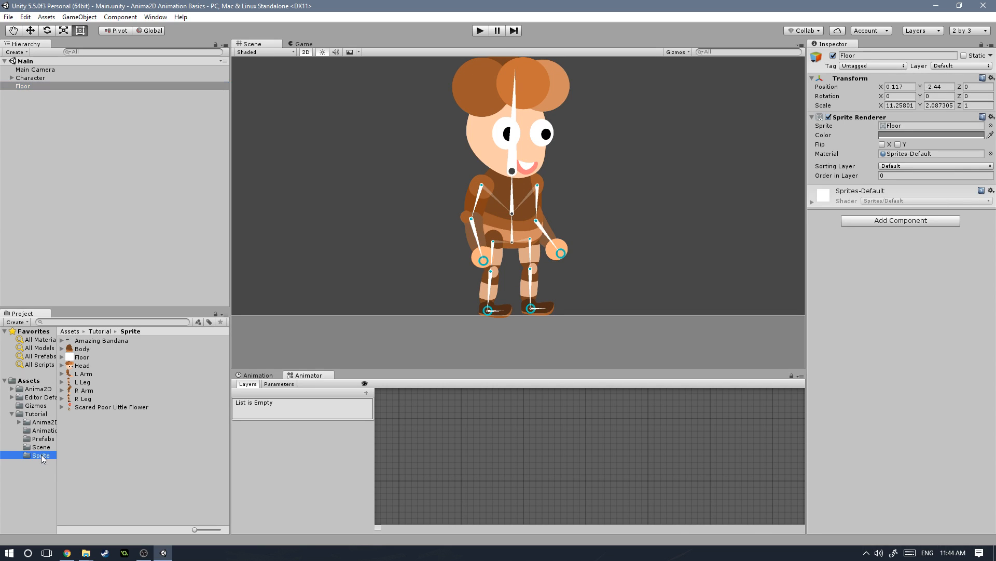
left_click(83, 358)
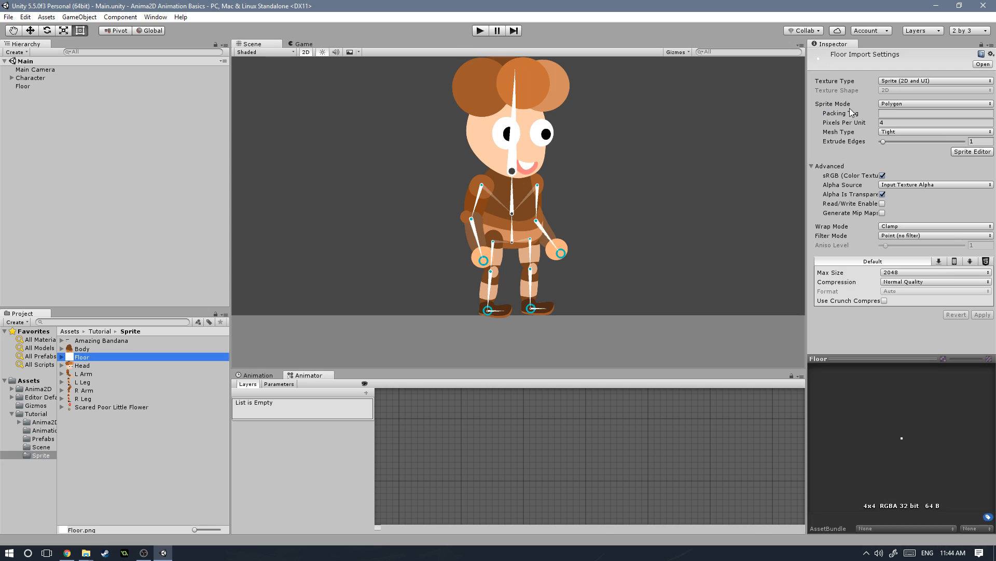
left_click(62, 357)
left_click(61, 357)
right_click(107, 447)
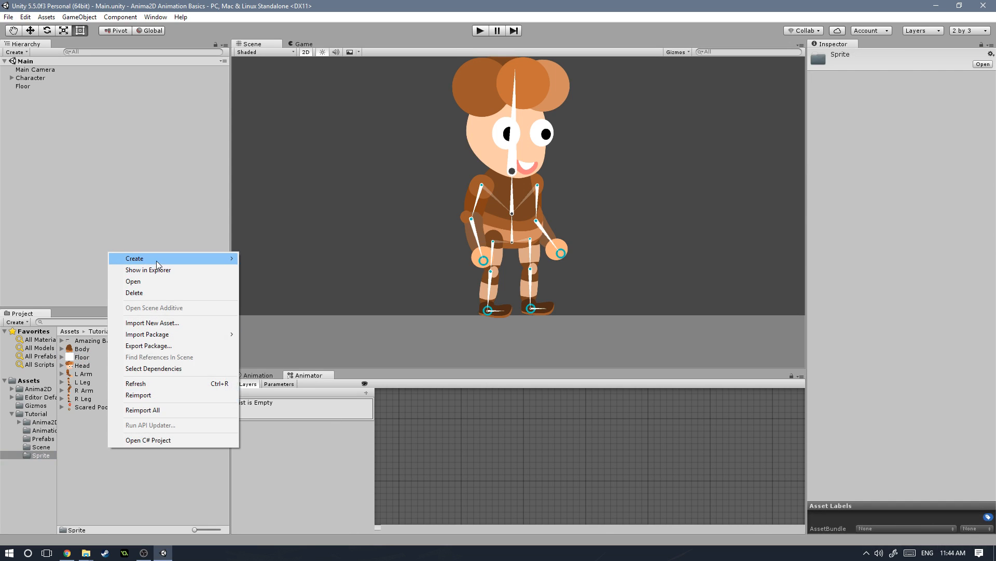
mouse_move(156, 261)
mouse_move(325, 415)
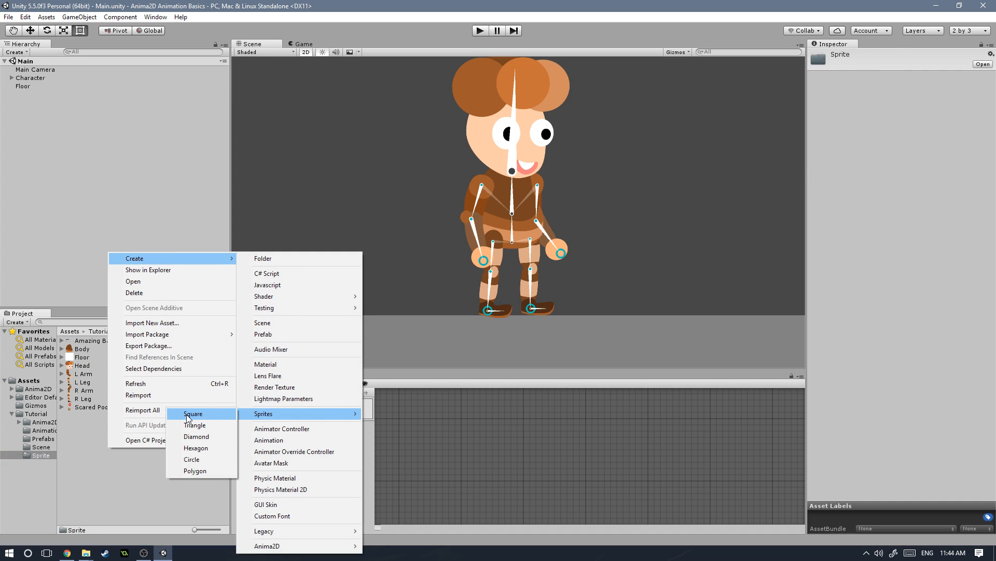
left_click(90, 461)
Select the Floor object and examine it in the Scene view together with the character standing on it.
left_click(79, 357)
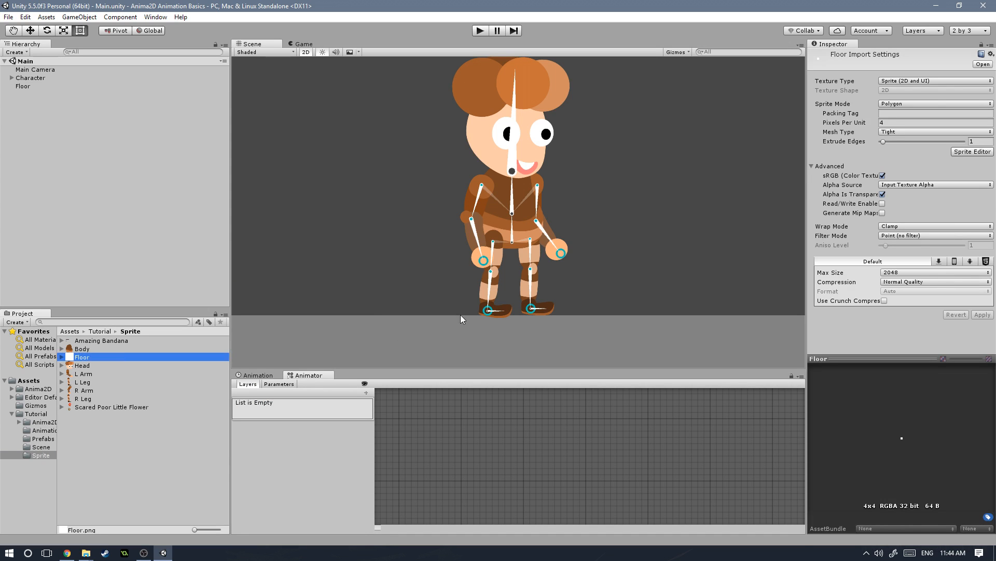
left_click(27, 86)
key("f")
left_click(562, 325)
key("f")
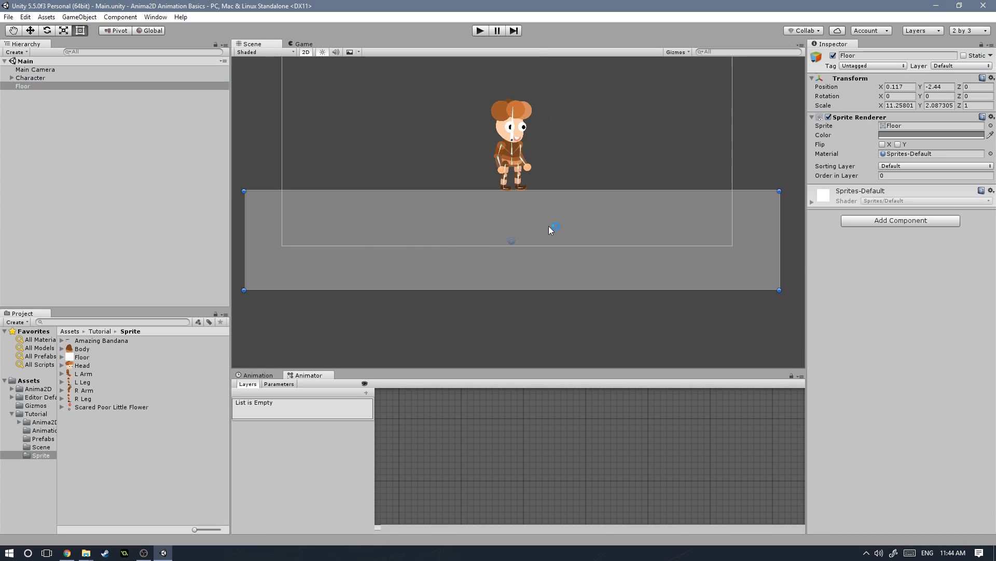
scroll(535, 236, "up", 6)
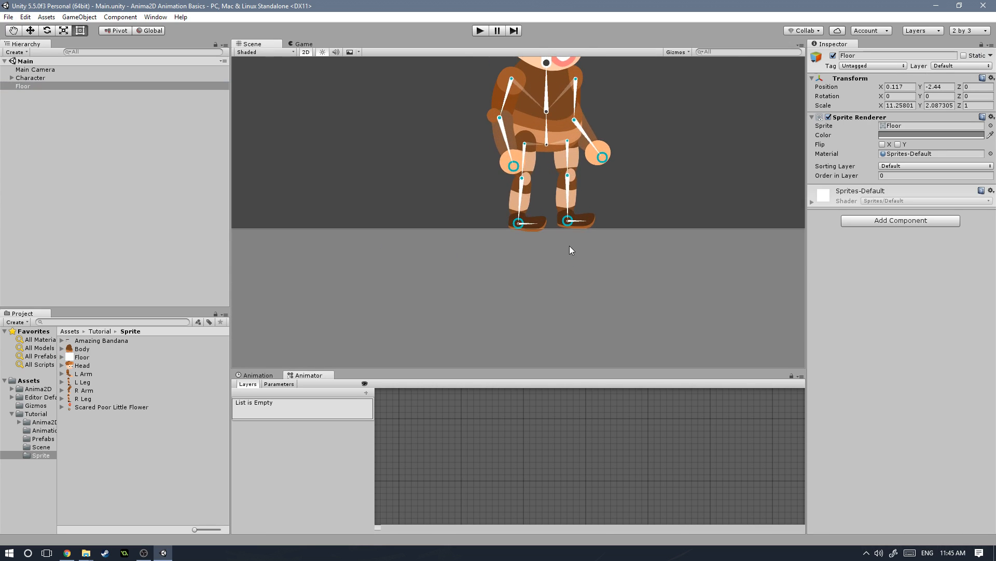
scroll(581, 271, "down", 10)
mouse_move(562, 273)
middle_mouse_down()
mouse_move(565, 294)
mouse_move(564, 267)
middle_mouse_up()
scroll(564, 294, "up", 2)
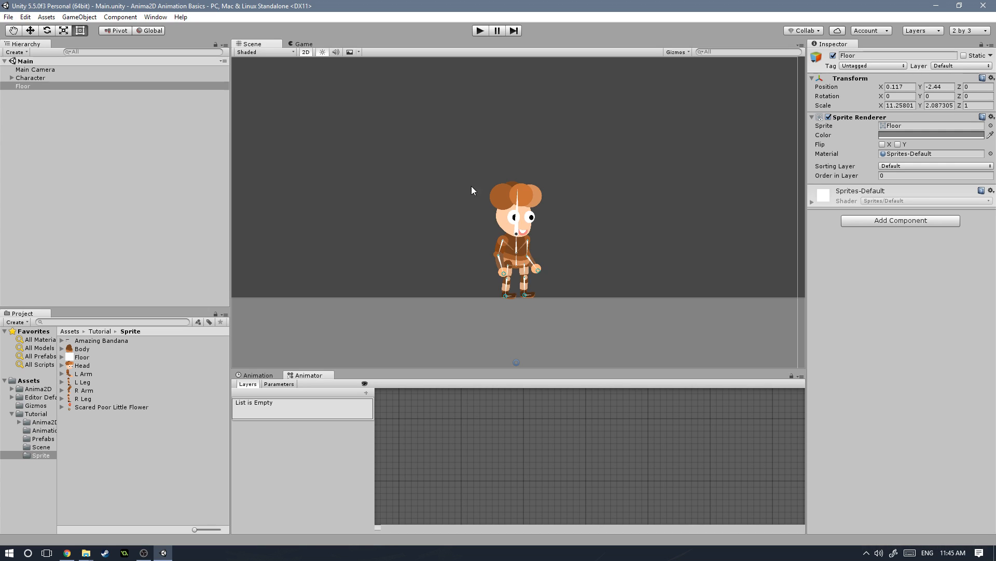
scroll(491, 185, "down", 1)
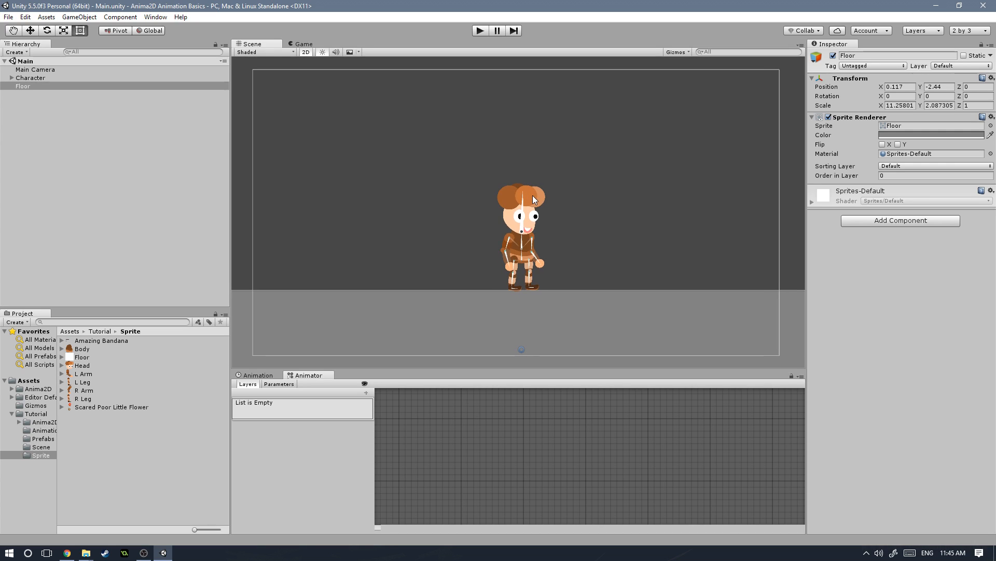
scroll(535, 198, "up", 1)
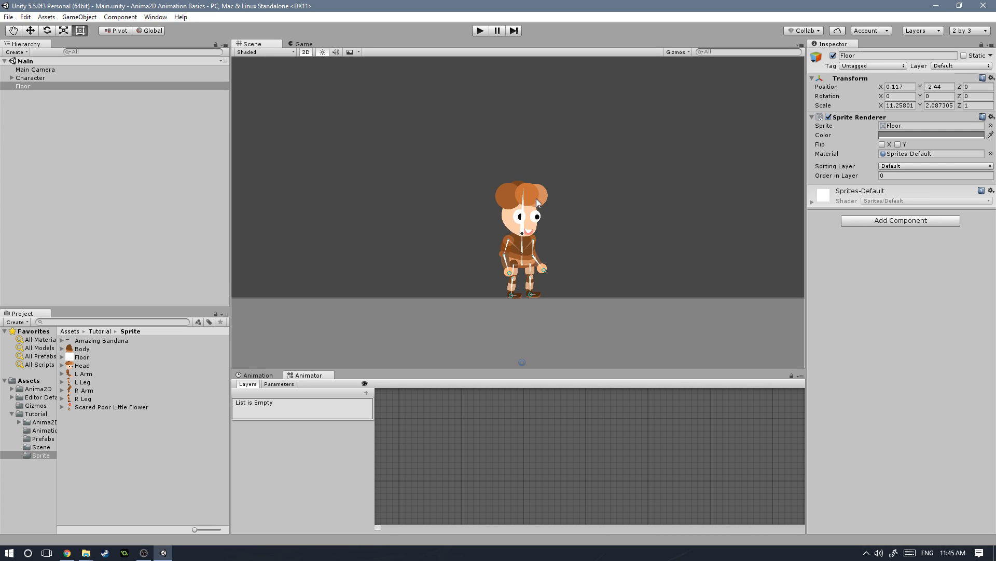
Save the scene and open the Prefabs folder containing the Character prefab, keeping the Character object selected.
left_click(30, 77)
key("ctrl+s")
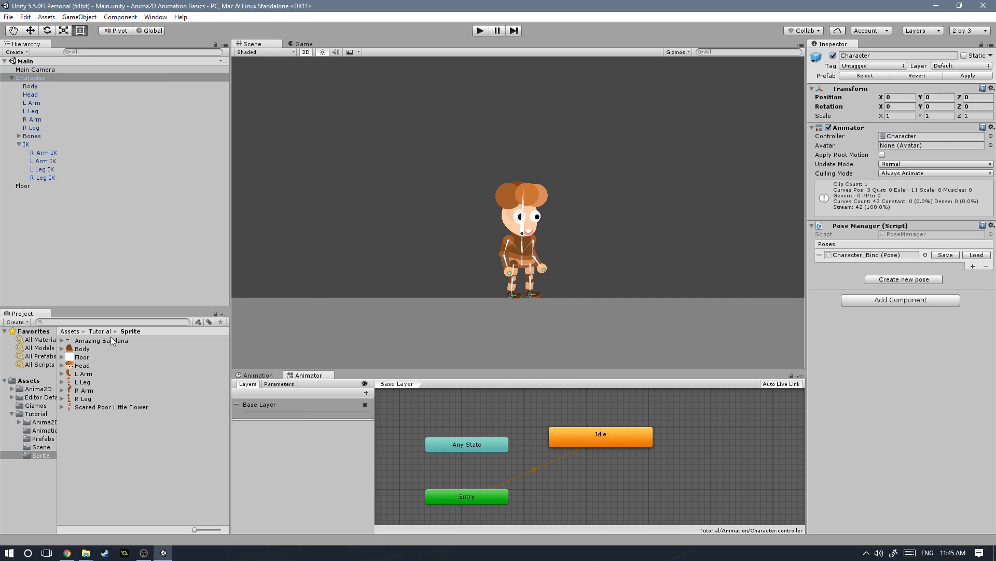
left_click(39, 439)
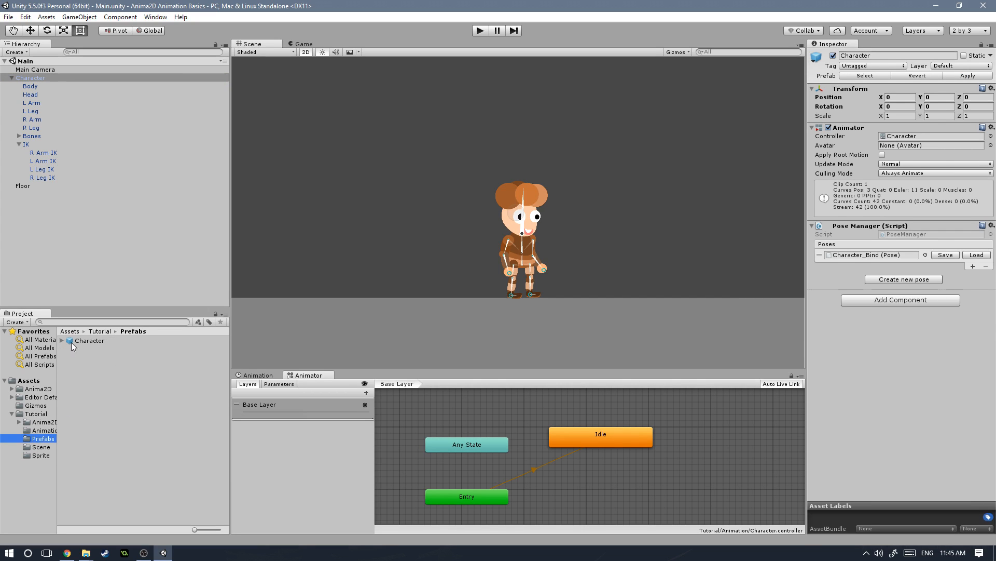
left_click(30, 77)
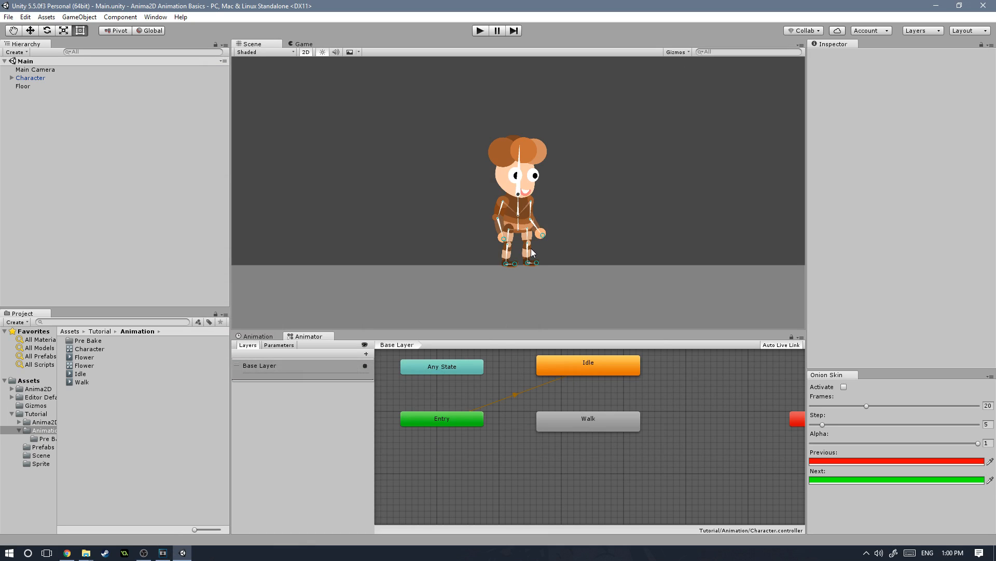
Enlarge the Scene view's 3D gizmo icons to make the character's IK handles bigger.
scroll(544, 269, "up", 2)
scroll(557, 260, "up", 3)
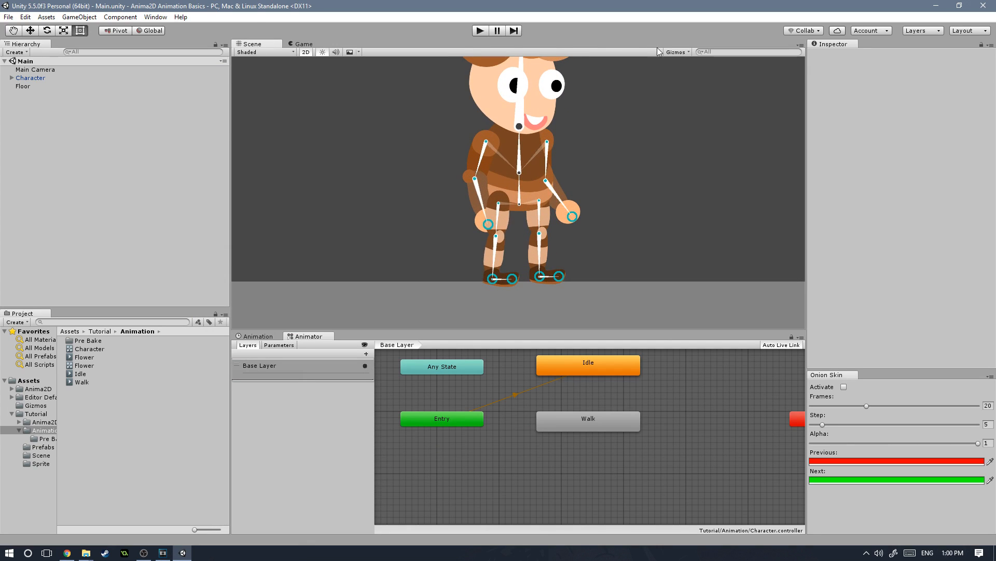
left_click(675, 52)
left_click_drag(735, 65, 744, 66)
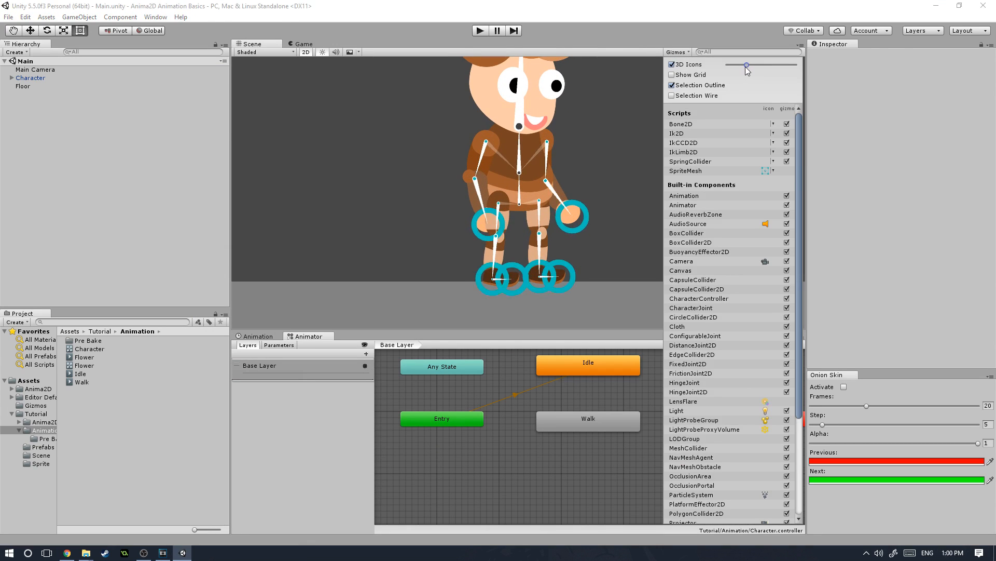
left_click(587, 240)
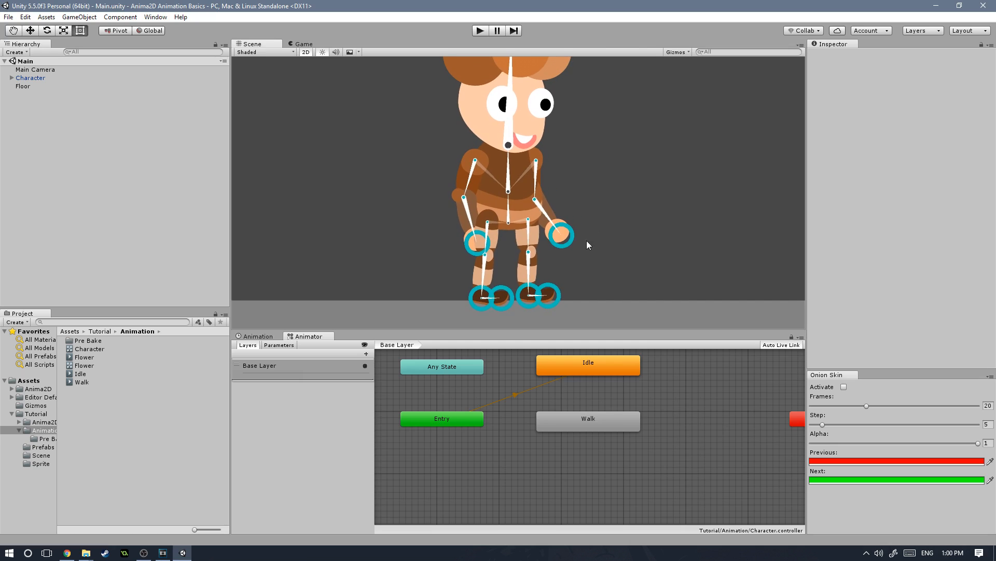
Reduce the 3D gizmo icon size to make the IK handles small circles on the hands and feet.
left_click(679, 52)
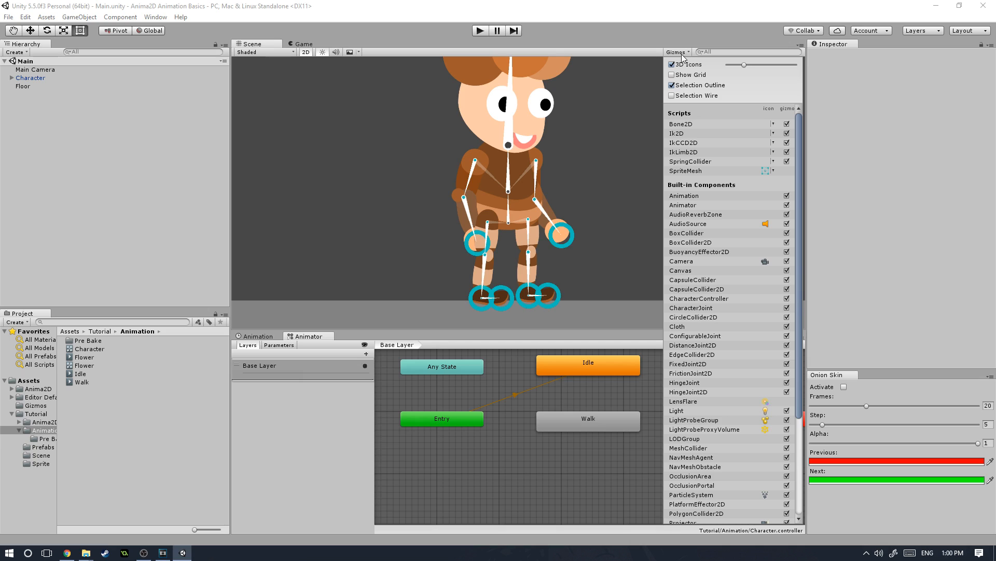
left_click_drag(743, 64, 733, 66)
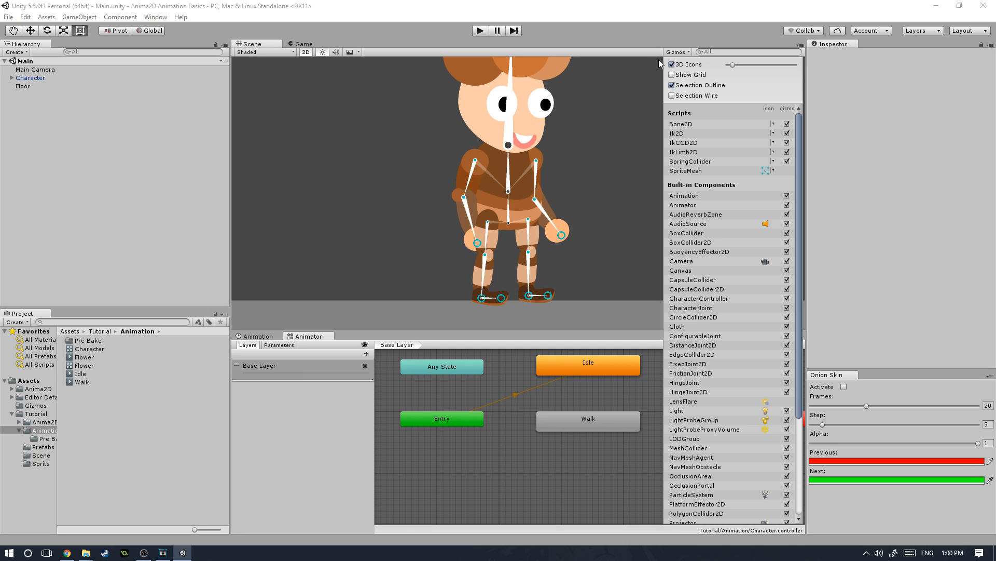
left_click(677, 52)
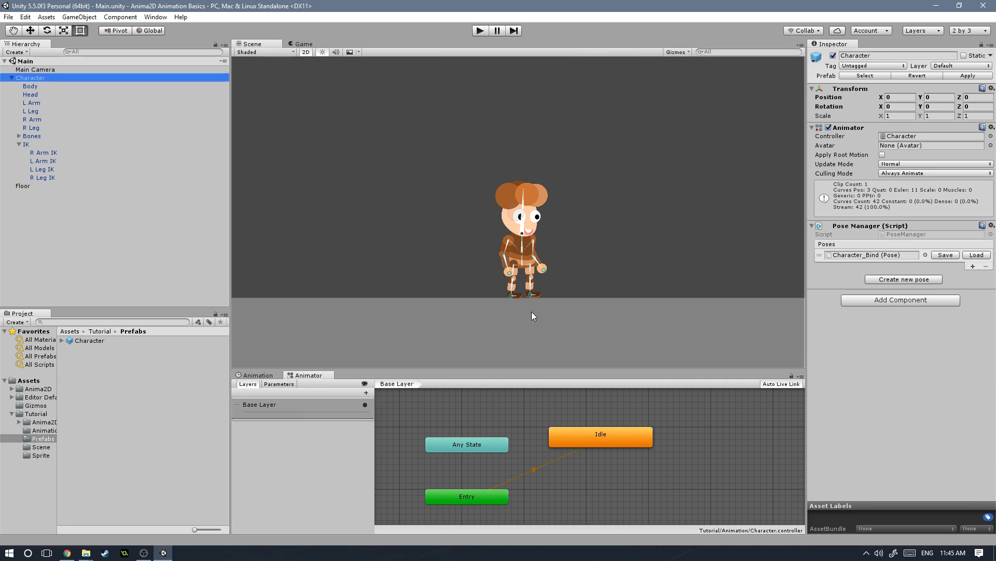
scroll(533, 313, "up", 5)
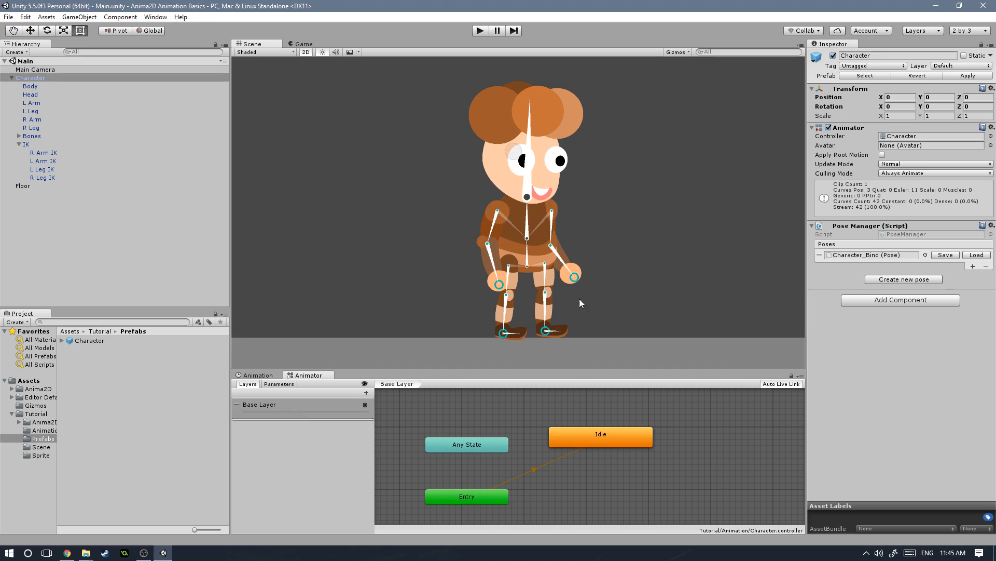
Select the right and left foot bones in the Scene view to examine how they are controlled by the rig.
middle_click_drag(580, 302, 575, 292)
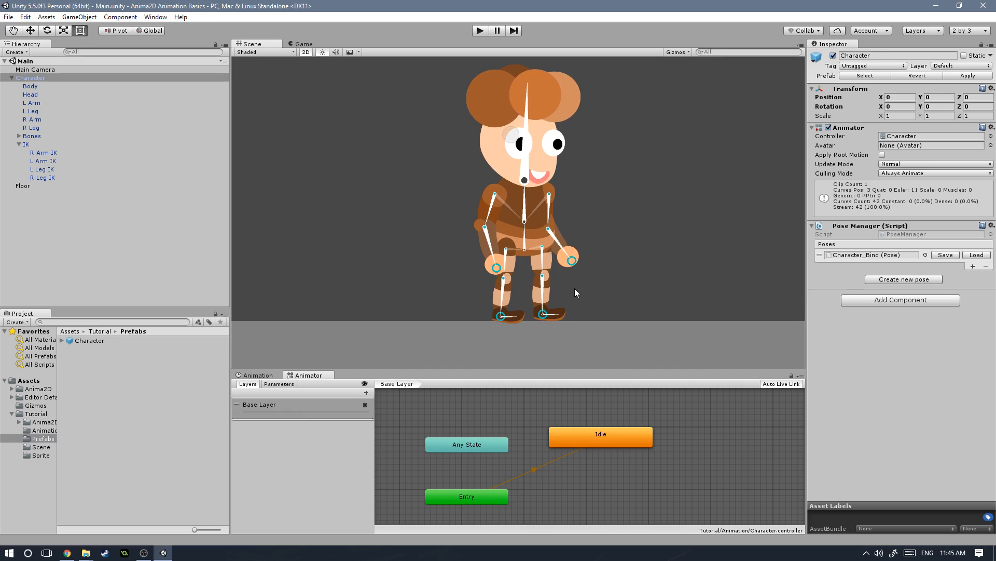
left_click(512, 319)
left_click(555, 316)
left_click(510, 317)
left_click(509, 318)
left_click(508, 314)
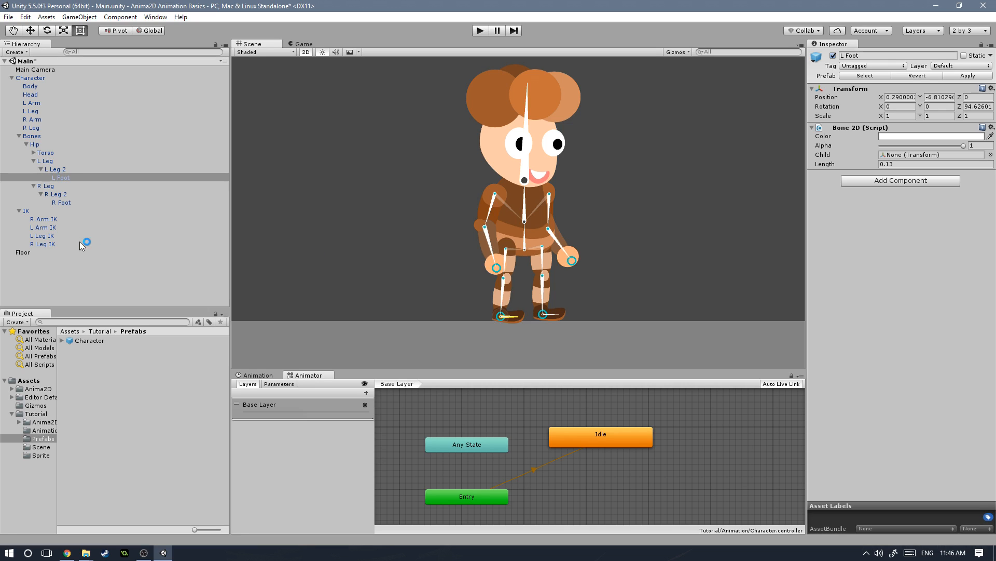
Deactivate the IK object to inspect the foot bones without their handles, and reactivate it.
left_click(34, 211)
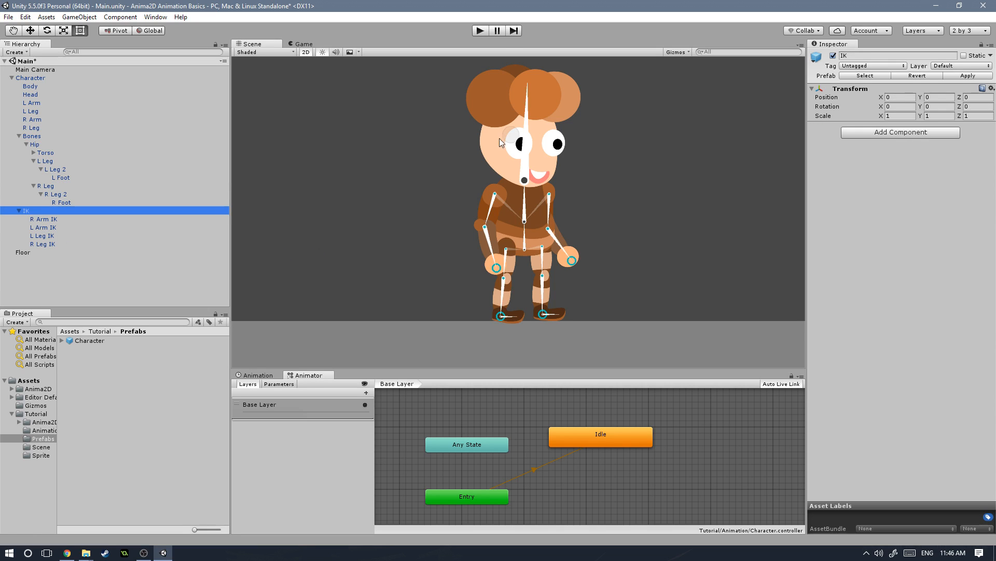
left_click(834, 56)
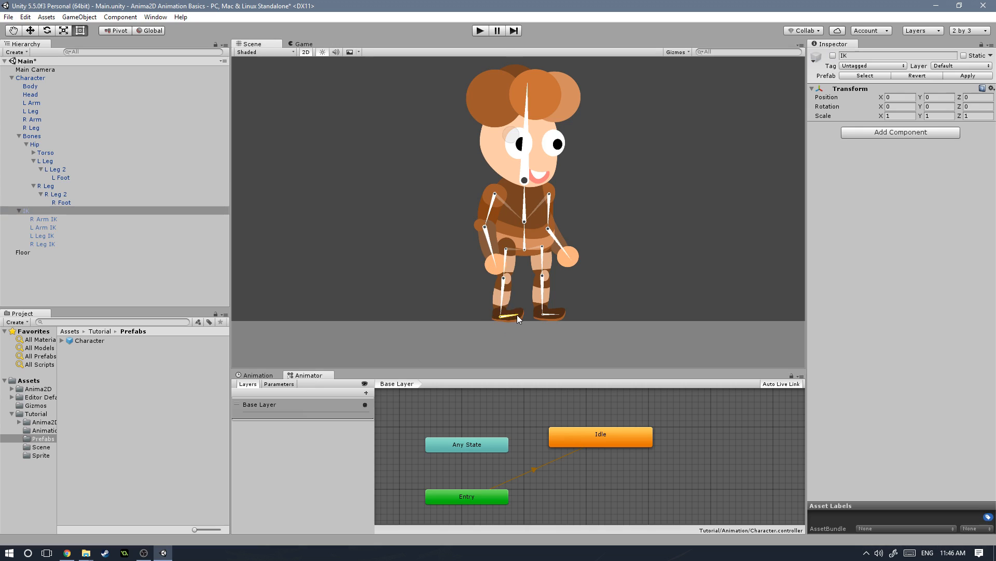
left_click(833, 55)
Create an empty child object under R Leg IK and name it "R Foot IK".
left_click(73, 244)
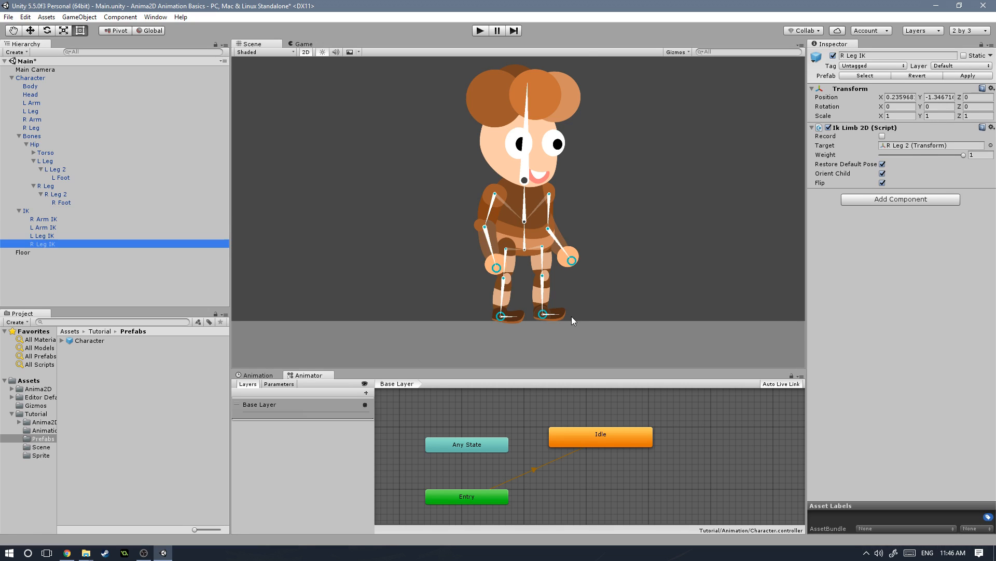
scroll(560, 317, "up", 2)
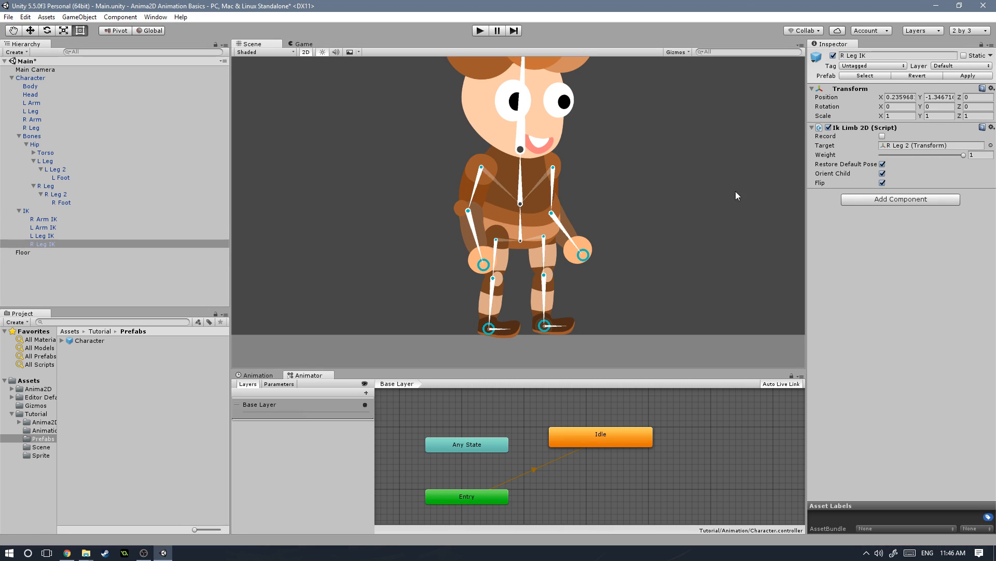
right_click(44, 244)
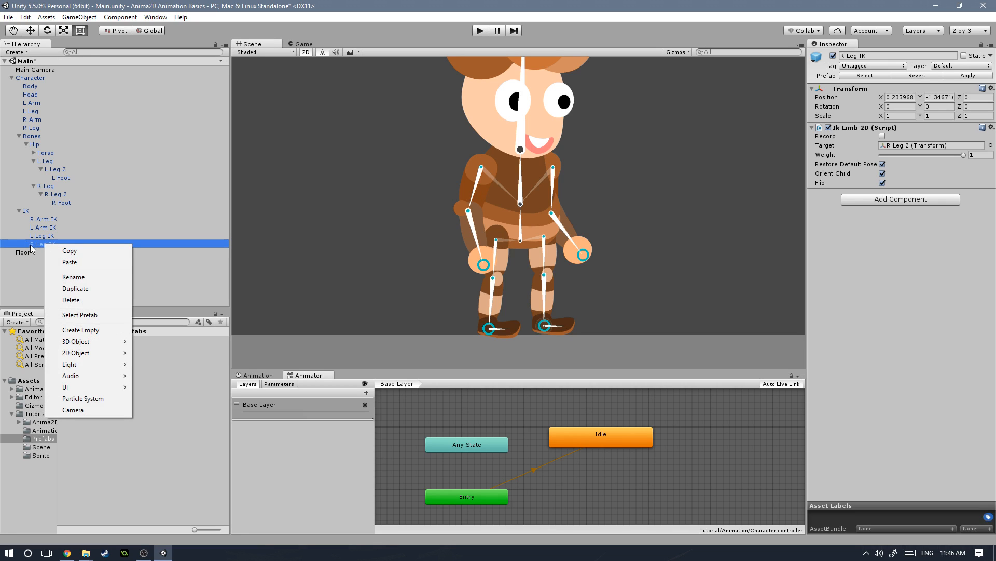
left_click(81, 330)
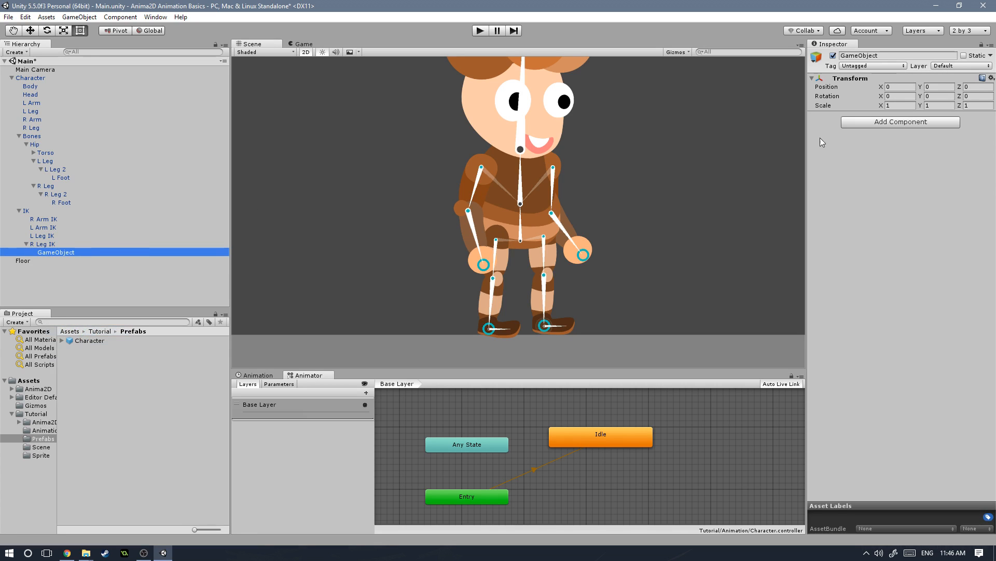
left_click(887, 56)
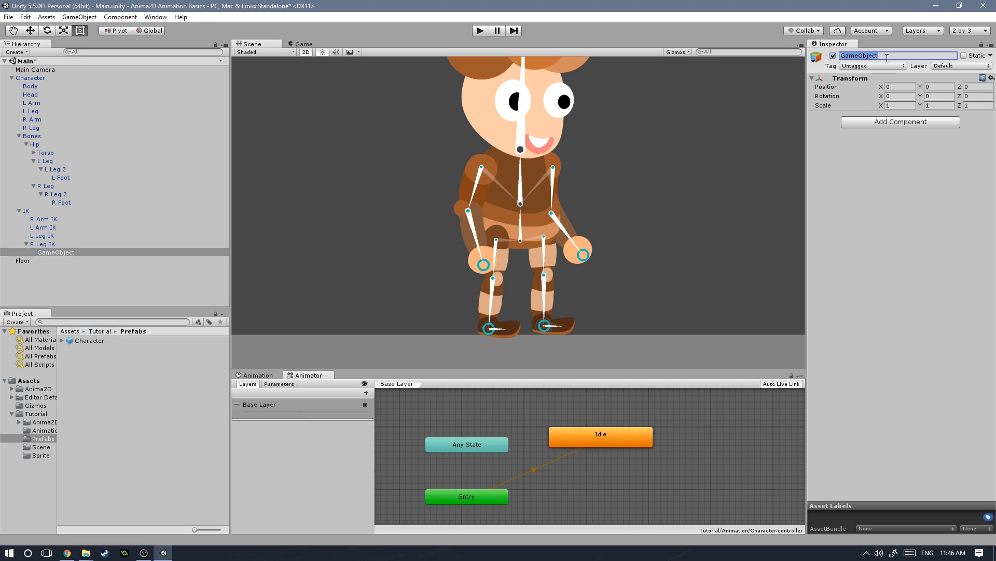
type("R Foot IK")
key("Return")
Add an Ik CCD2D component to the R Foot IK object.
left_click(903, 122)
key("BackSpace")
type("Ik")
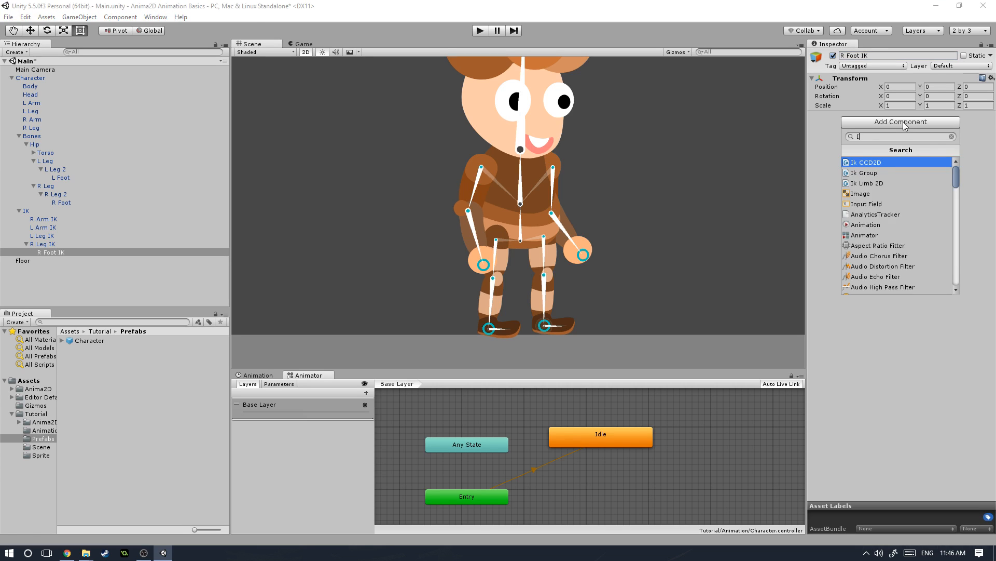
left_click(867, 163)
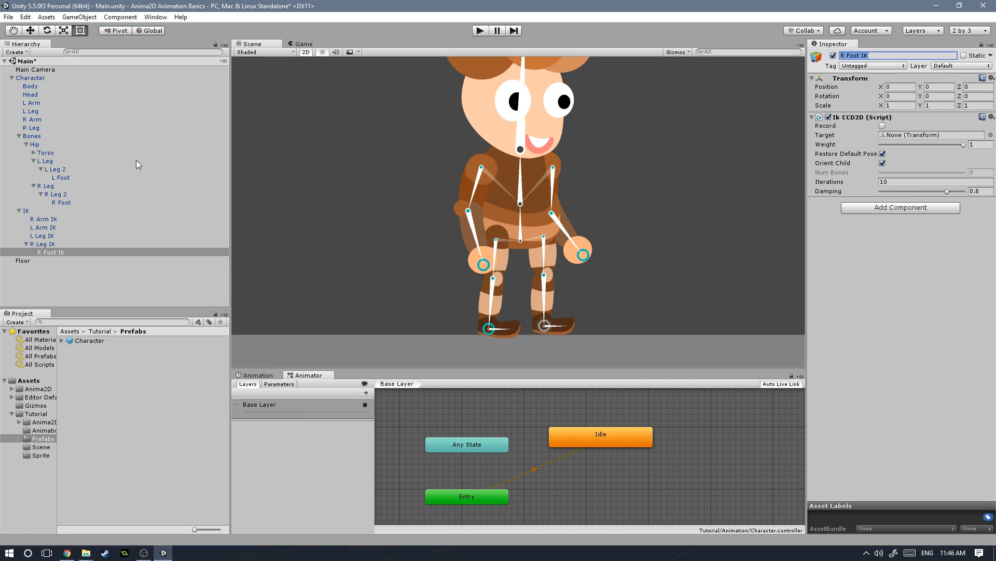
Compare the R Leg IK settings and move R Foot IK along X to about 0.169, near the right toe.
left_click(54, 244)
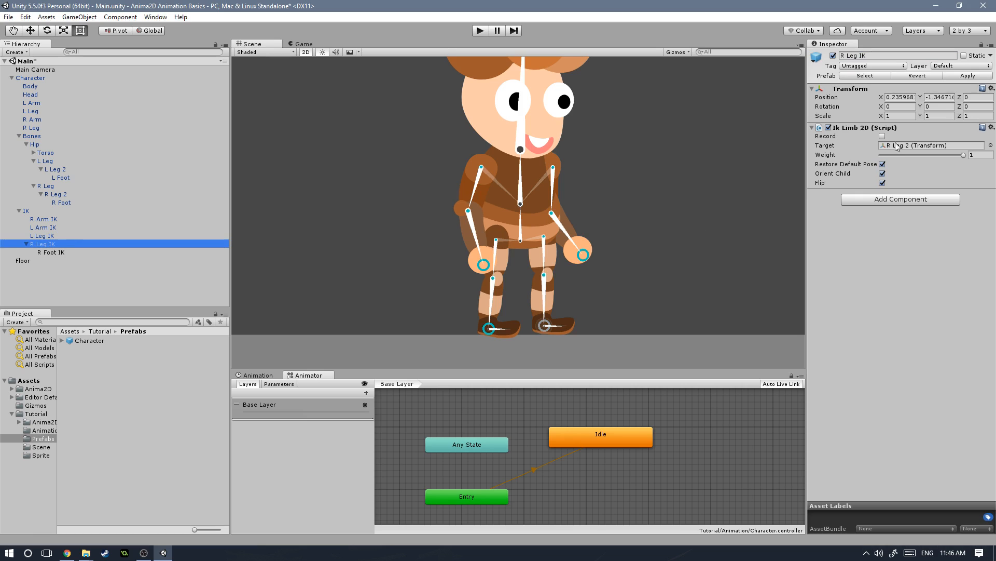
left_click(44, 253)
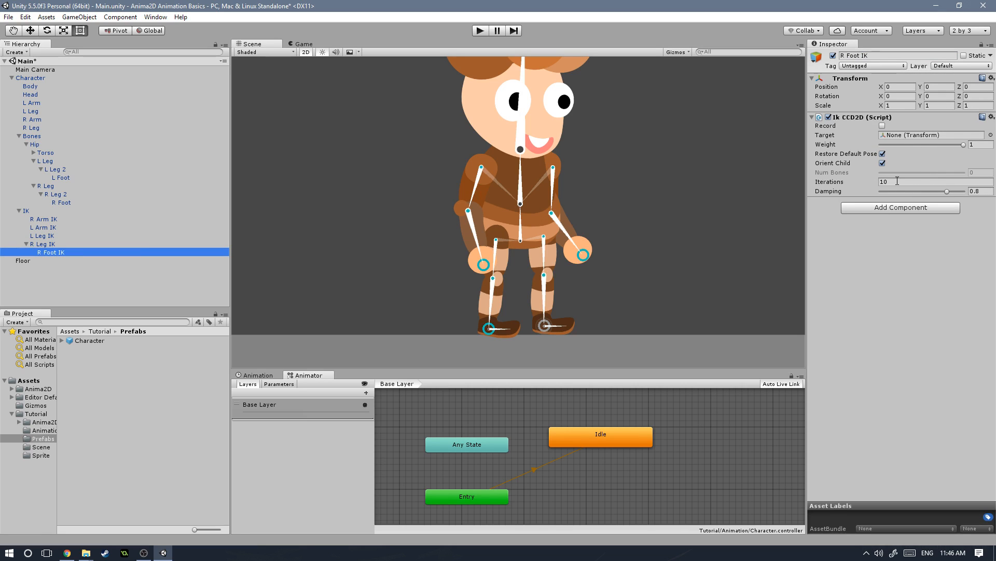
key("w")
left_click_drag(591, 325, 620, 326)
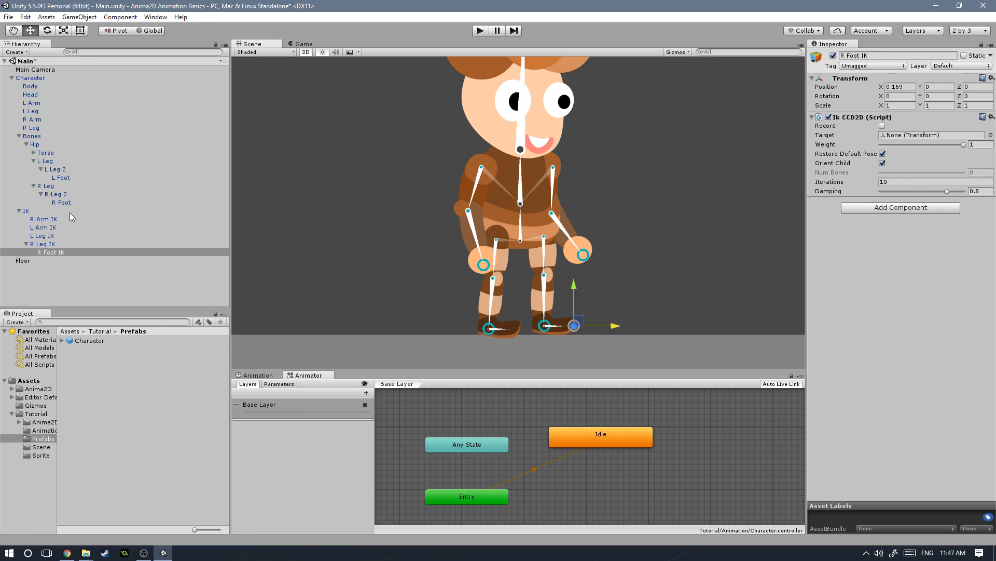
Set R Foot IK's target to the R Foot bone with Num Bones 1, and adjust its position to about X 0.193, Y -0.012.
left_click_drag(61, 203, 905, 136)
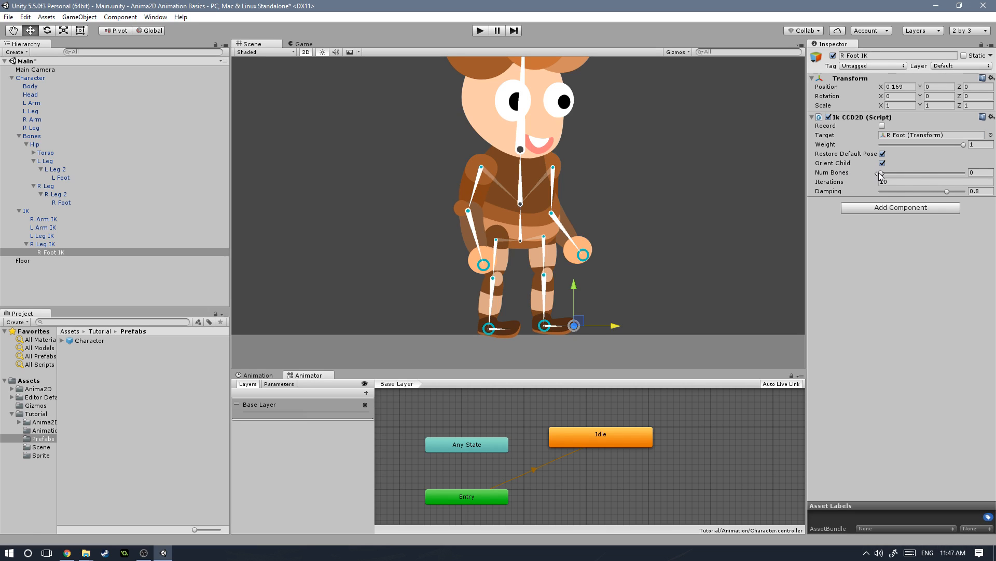
left_click_drag(882, 172, 908, 172)
mouse_move(581, 326)
left_mouse_down()
mouse_move(576, 287)
mouse_move(581, 328)
left_mouse_up()
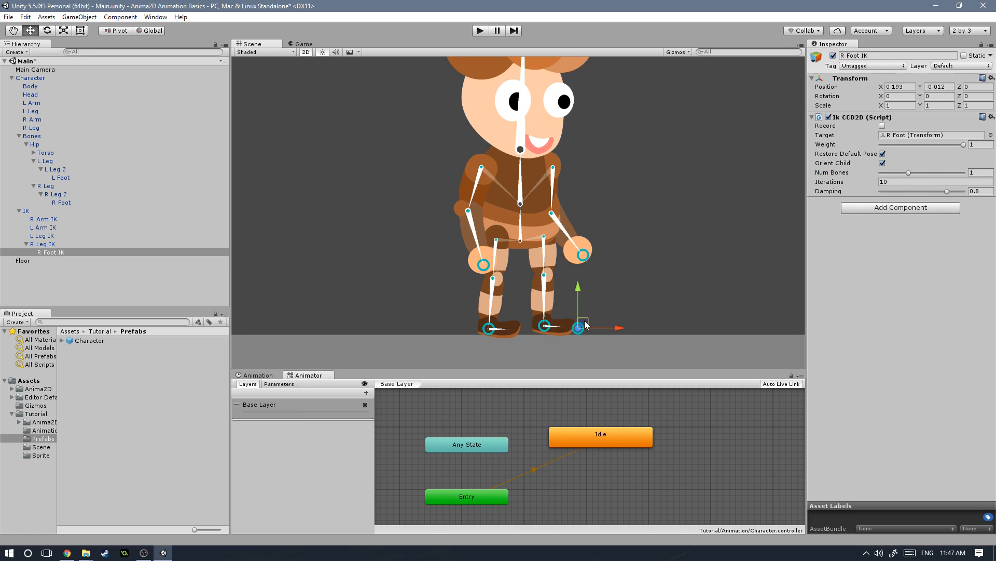
Test the right foot rig by raising R Leg IK and moving R Foot IK, and undo the moves.
left_click(45, 244)
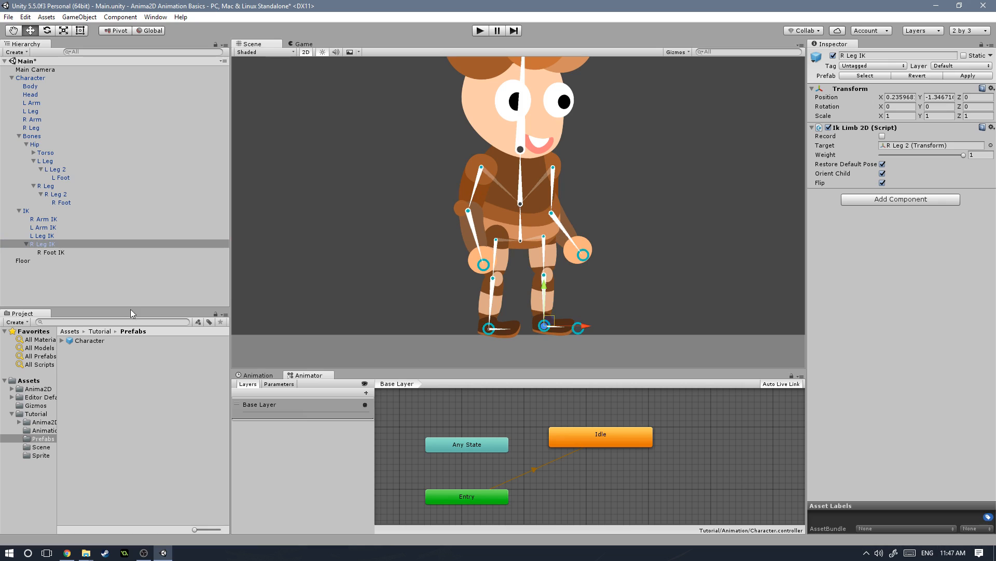
left_click(58, 252)
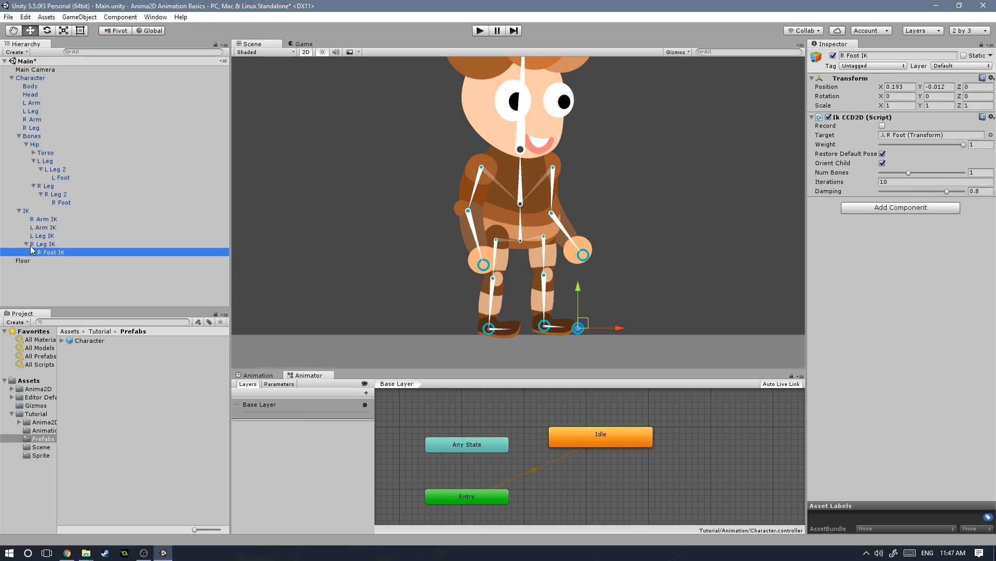
left_click(76, 243)
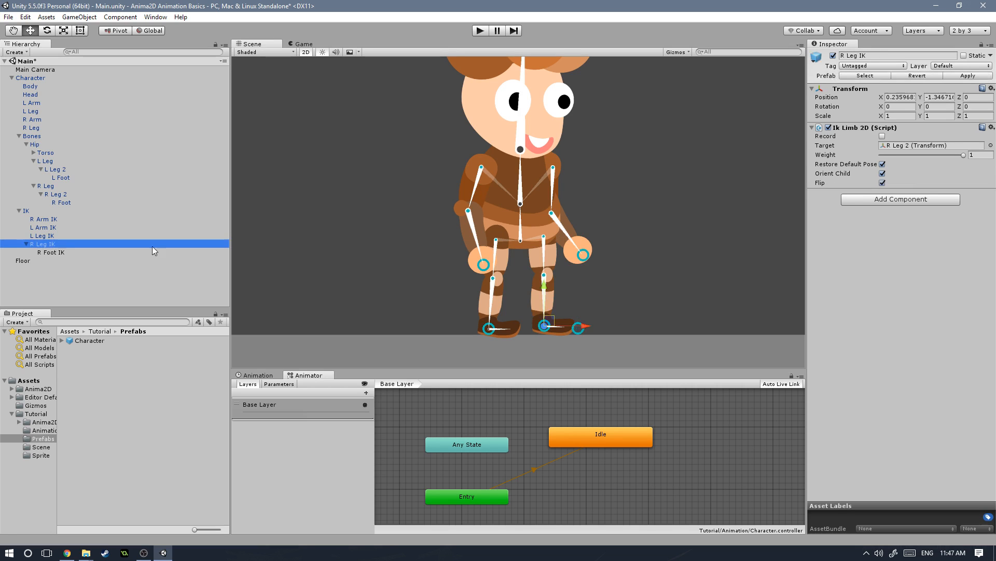
left_click_drag(548, 318, 541, 292)
left_click(73, 252)
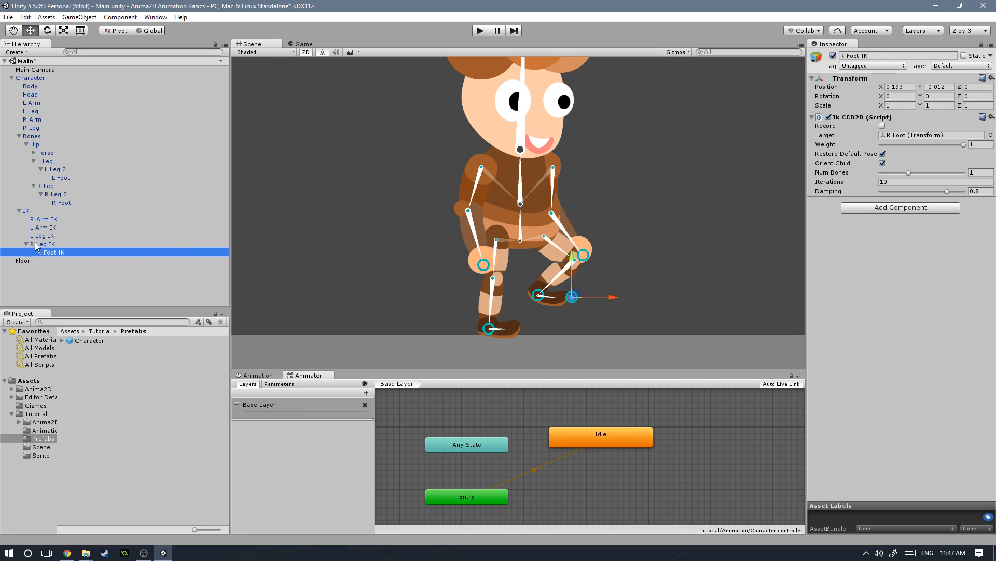
left_click(540, 295)
left_click(44, 252)
left_click_drag(573, 296, 573, 306)
key("ctrl+z")
key("ctrl+z")
key("ctrl+z")
Duplicate R Foot IK, parent the copy under L Leg IK and rename it "L Foot IK".
left_click(44, 247)
left_click(44, 252)
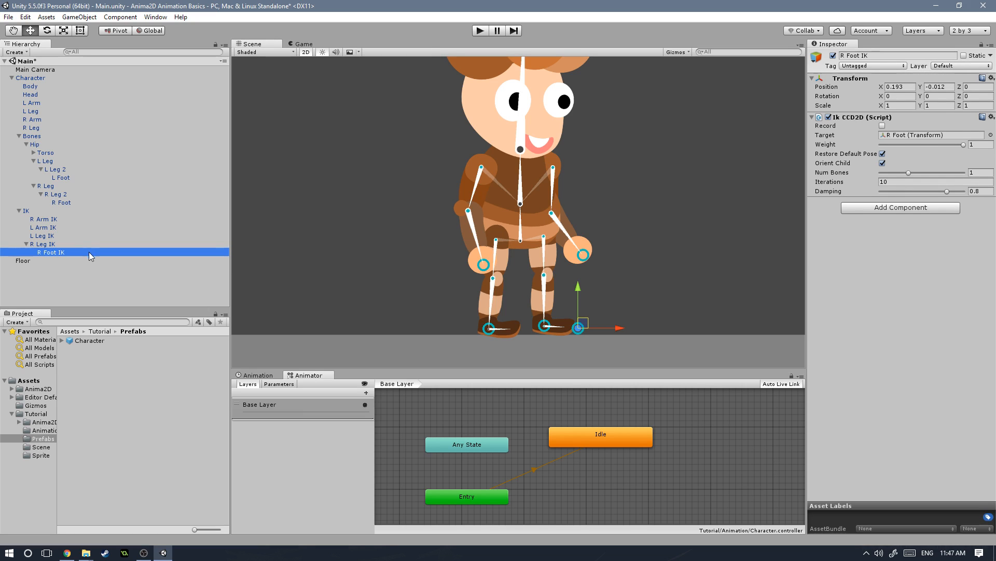
key("ctrl+d")
left_click_drag(56, 261, 47, 236)
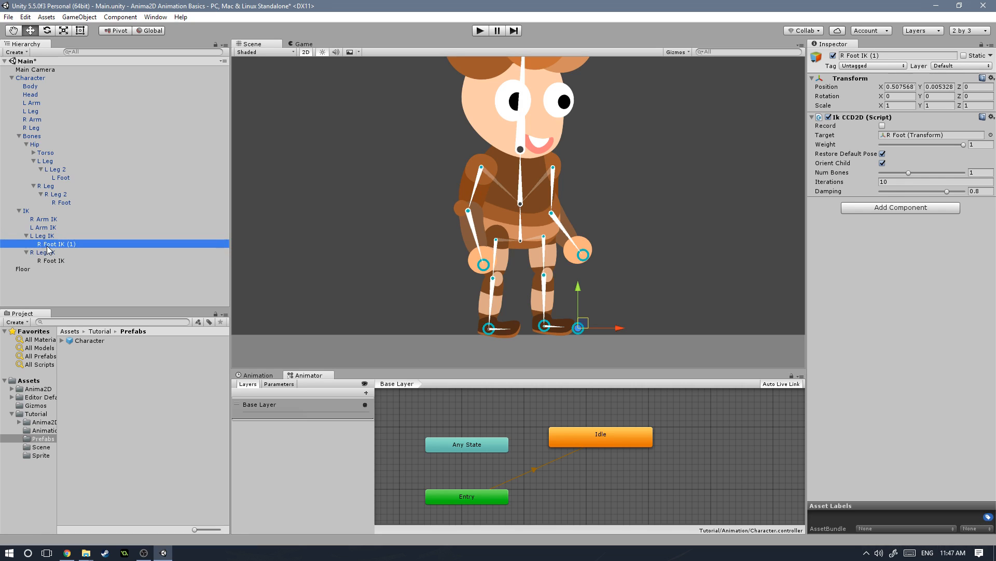
left_click(897, 56)
type("L")
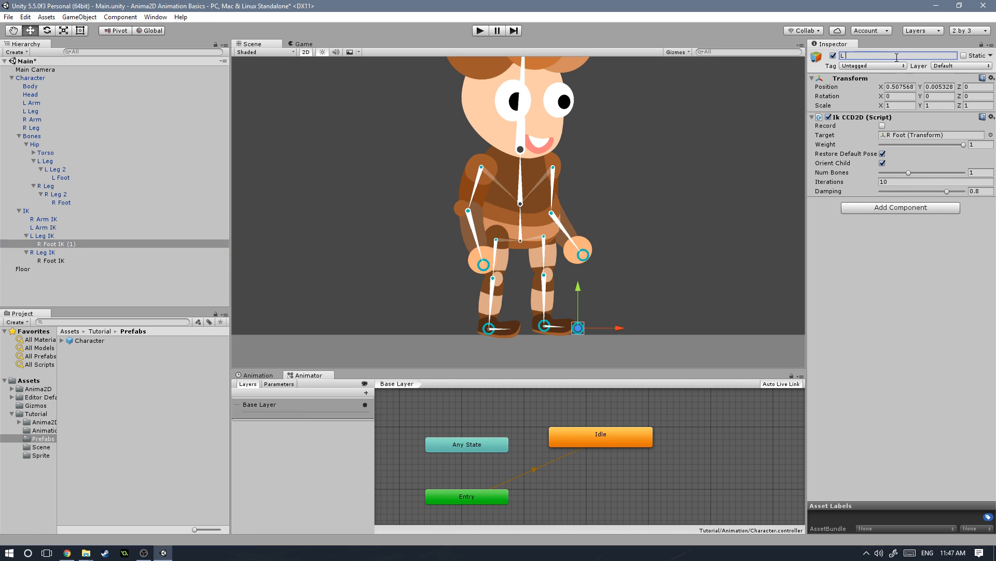
type(" Foot IK")
key("Return")
Move L Foot IK to about X 0.179 at the left toe and set its target to the L Foot bone.
left_click_drag(621, 332, 562, 333)
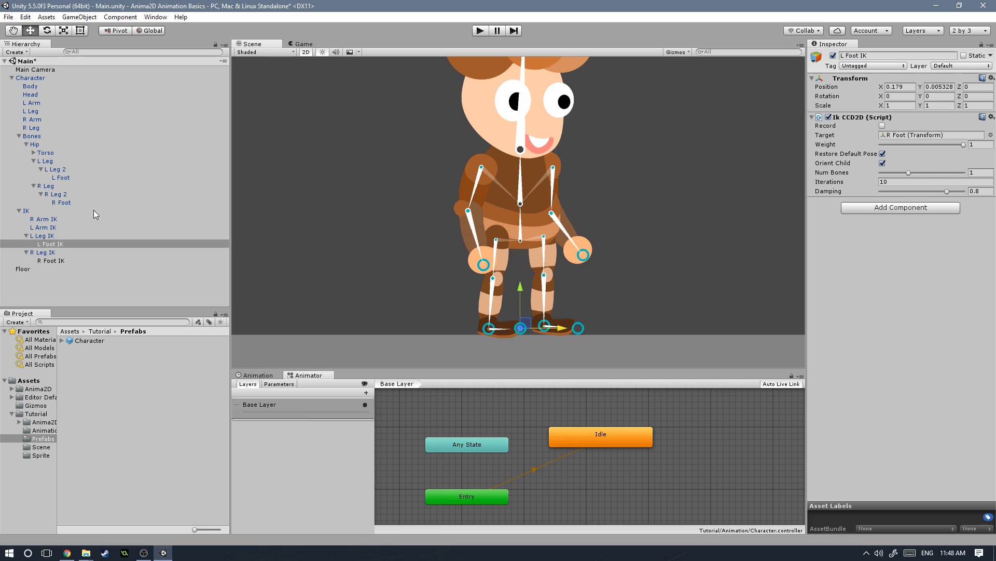
left_click_drag(60, 178, 916, 139)
mouse_move(527, 323)
left_mouse_down()
mouse_move(531, 300)
mouse_move(529, 324)
left_mouse_up()
key("ctrl+z")
Look at the Idle clip's keyframes and play the scene to check the animation with the new foot IK handles.
left_click(246, 375)
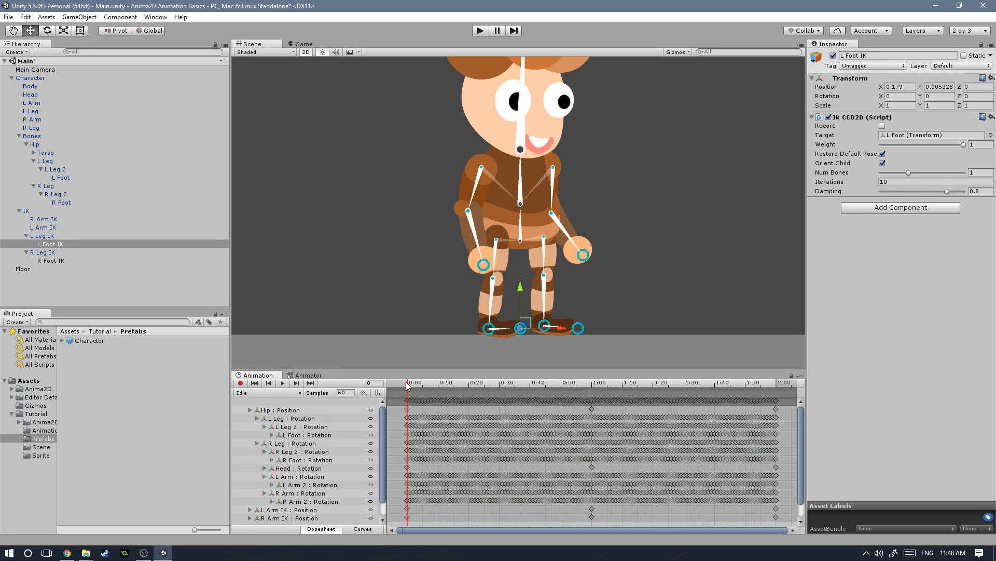
left_click(300, 378)
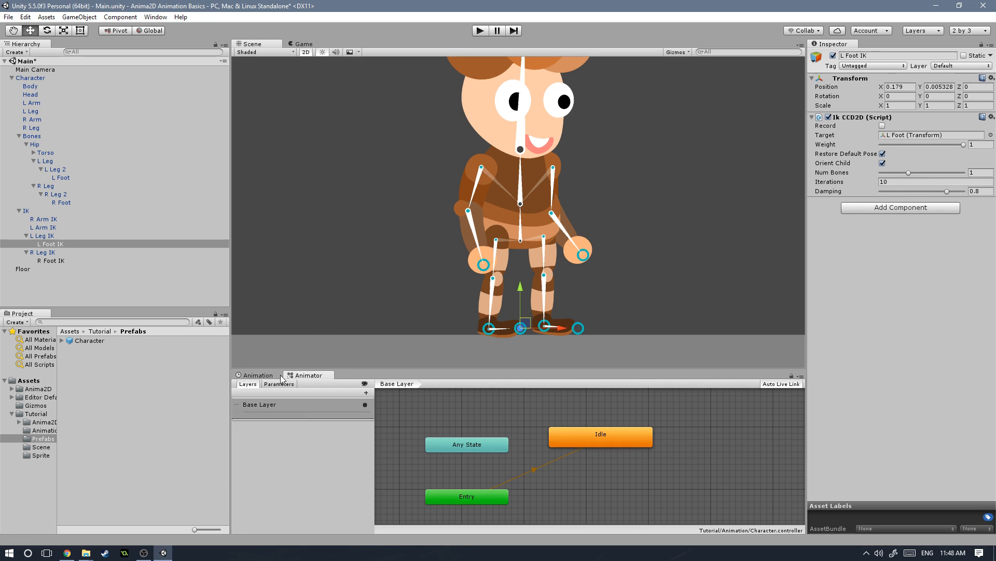
key("ctrl+p")
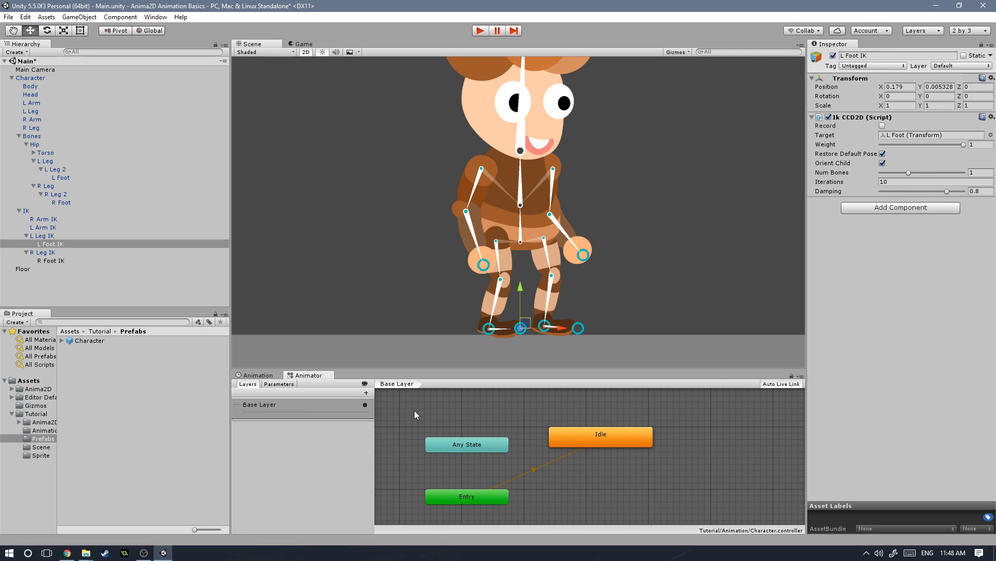
Stop the scene playback, apply the Character object's changes to its prefab and save the scene.
left_click(35, 79)
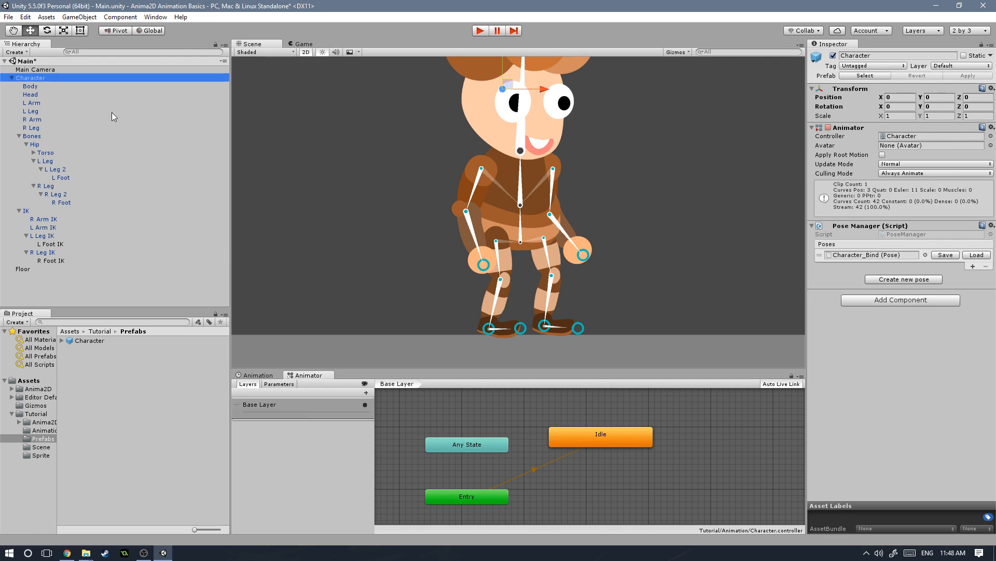
left_click(969, 77)
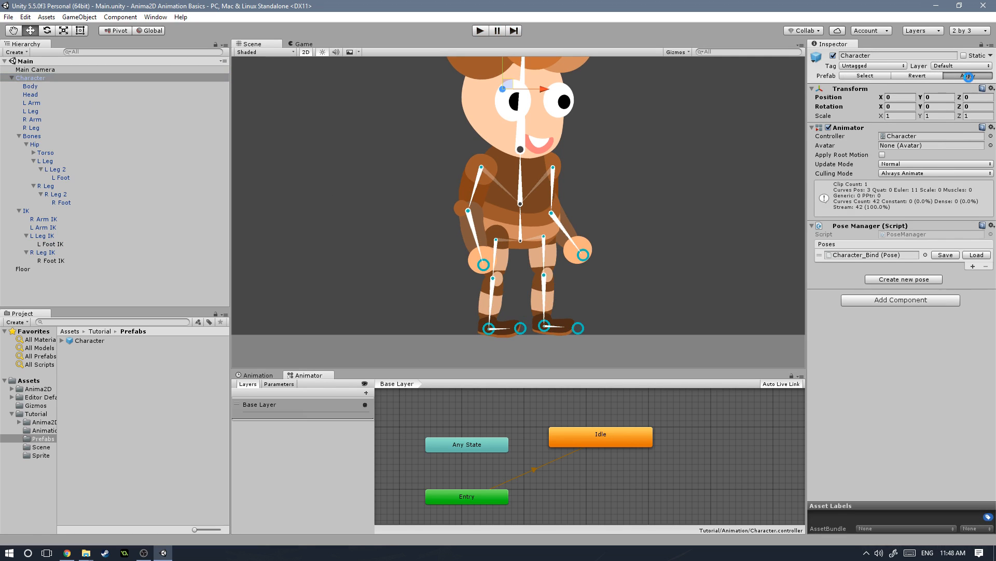
Create a new animation clip named "Walk" for the character in the Animation window.
left_click(578, 328)
left_click(258, 374)
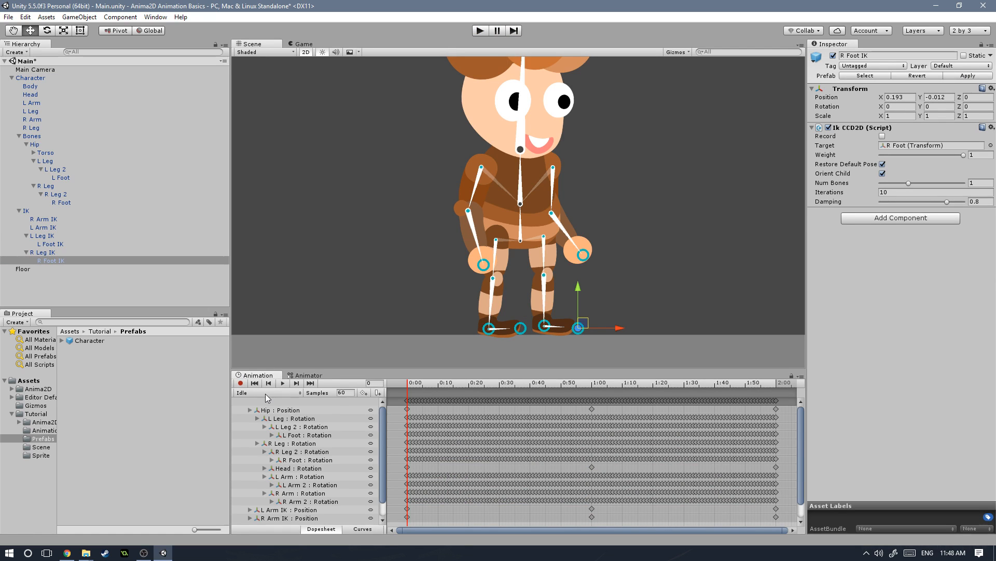
left_click(266, 393)
left_click(275, 418)
type("Walk")
key("Return")
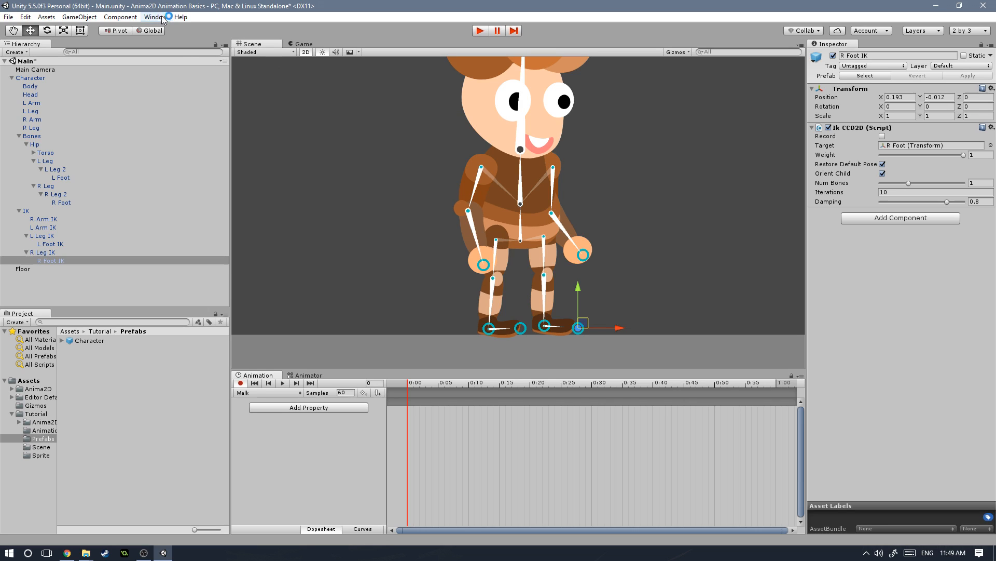
Select the Character object, open Anima2D's Onion Skin window and dock it below the Inspector.
left_click(31, 78)
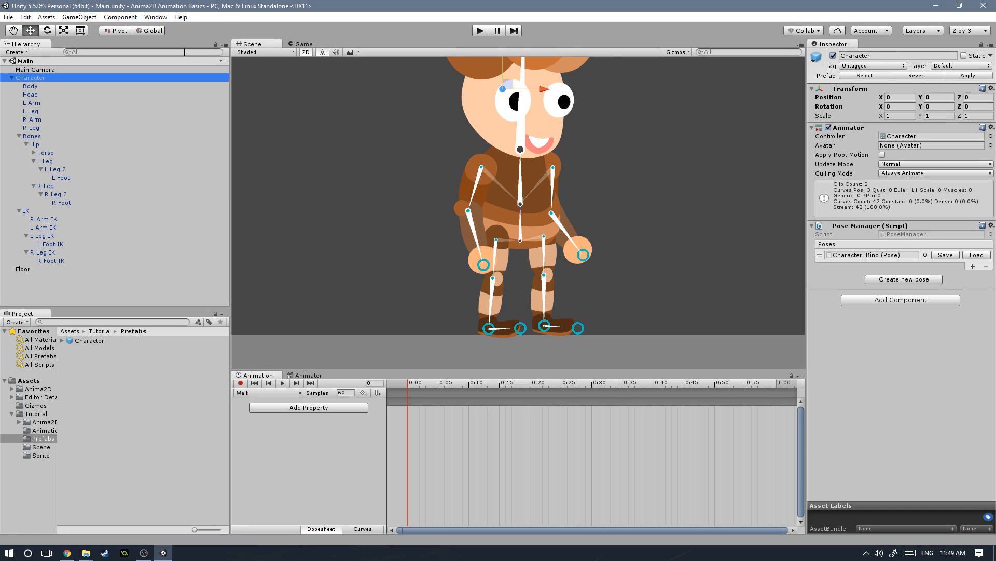
left_click(154, 17)
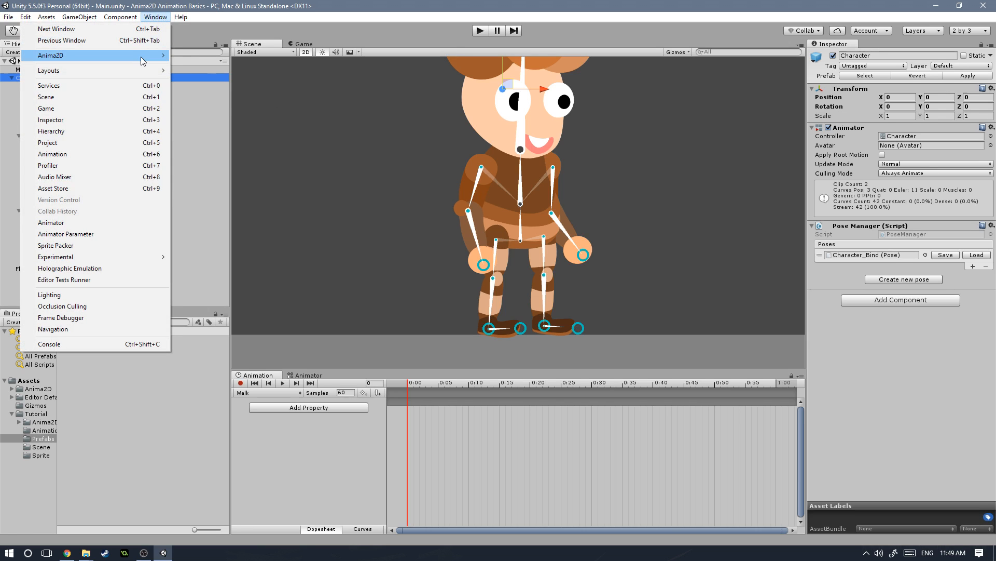
mouse_move(181, 17)
mouse_move(156, 55)
left_click(202, 92)
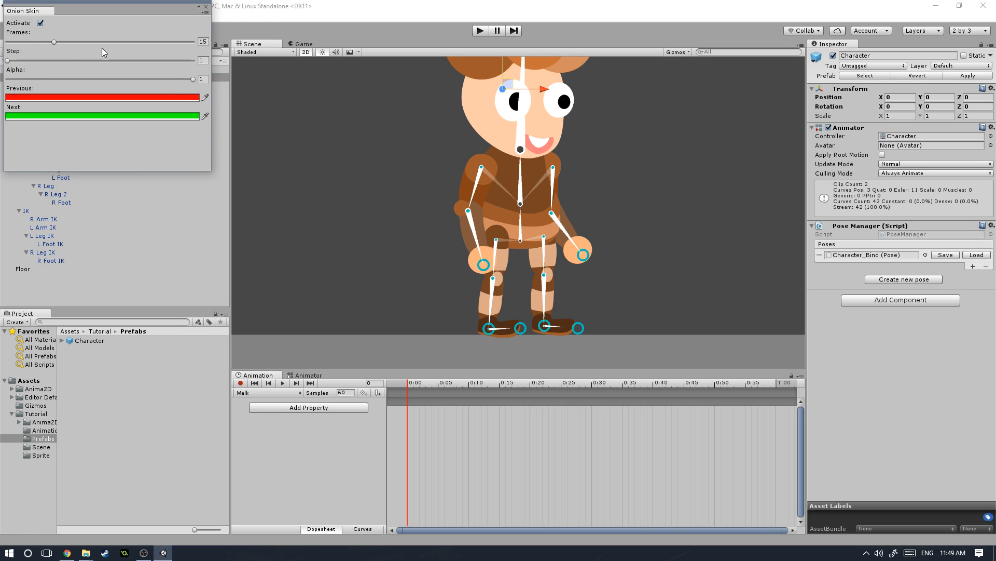
left_click_drag(56, 14, 895, 474)
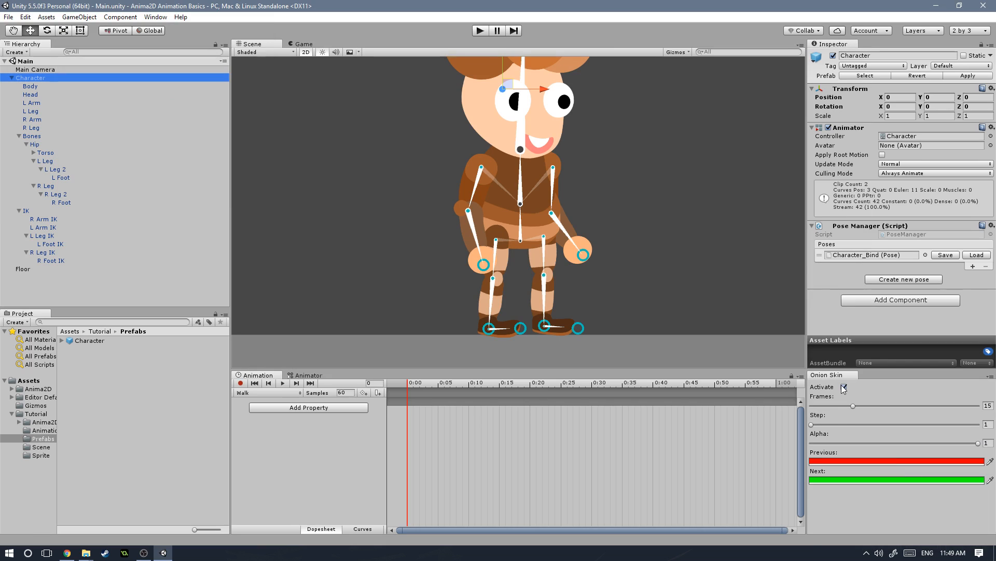
Start recording the Walk clip at frame 0 with onion skinning active, set to 20 frames, step 5 and alpha 1.
left_click(843, 387)
left_click(843, 387)
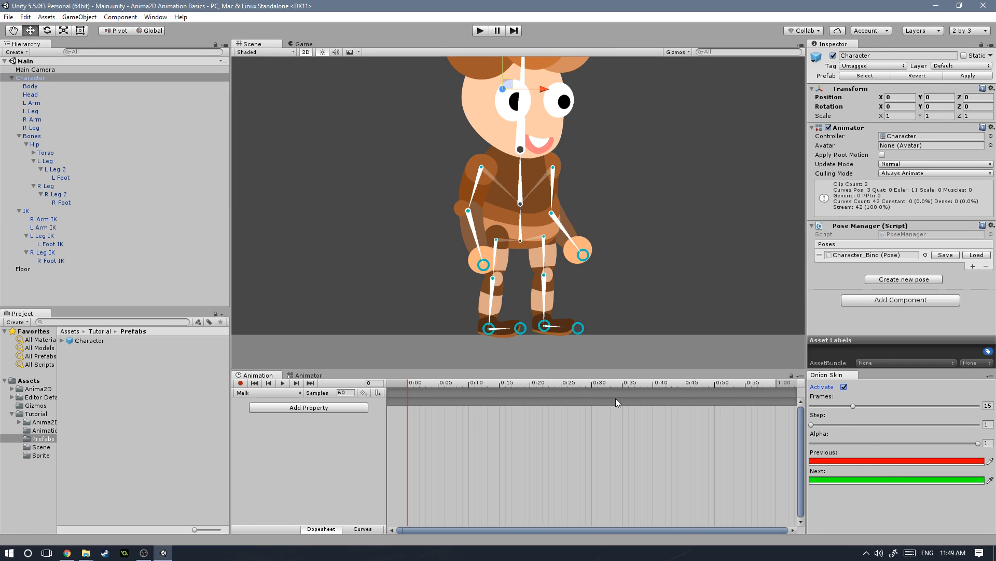
left_click(409, 385)
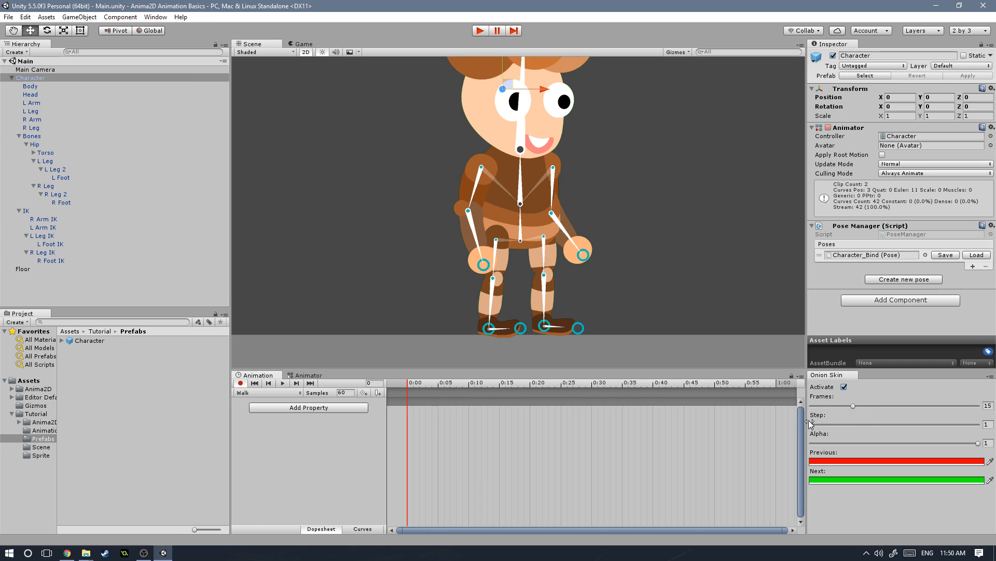
left_click_drag(811, 425, 824, 426)
left_click_drag(855, 407, 874, 403)
mouse_move(978, 442)
left_mouse_down()
mouse_move(949, 447)
mouse_move(979, 443)
left_mouse_up()
Pose the arms at frame 0, moving R Arm IK to about (0.096, -0.859) and L Arm IK to about (0.289, -0.534).
left_click(583, 255)
left_click_drag(565, 251, 530, 239)
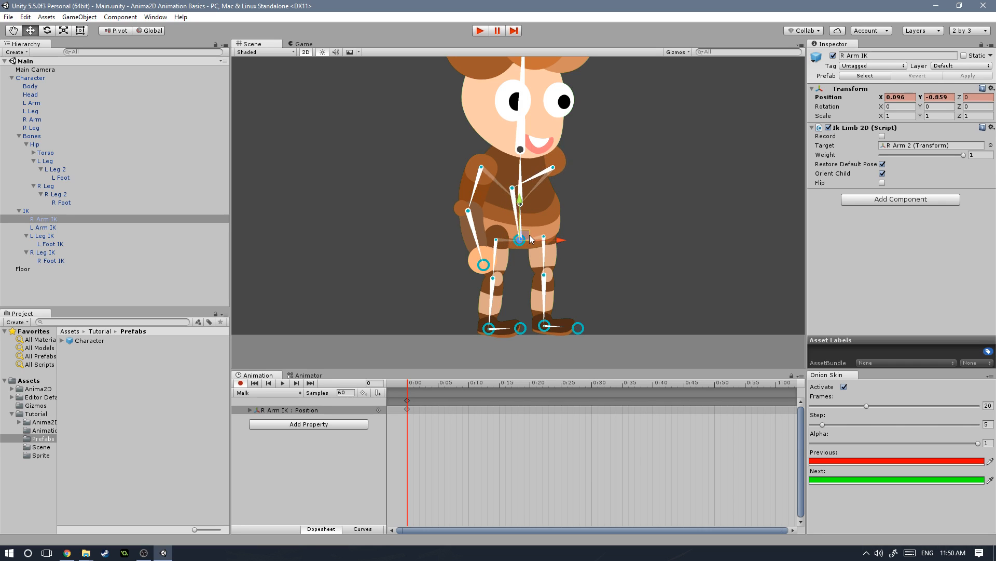
left_click(46, 229)
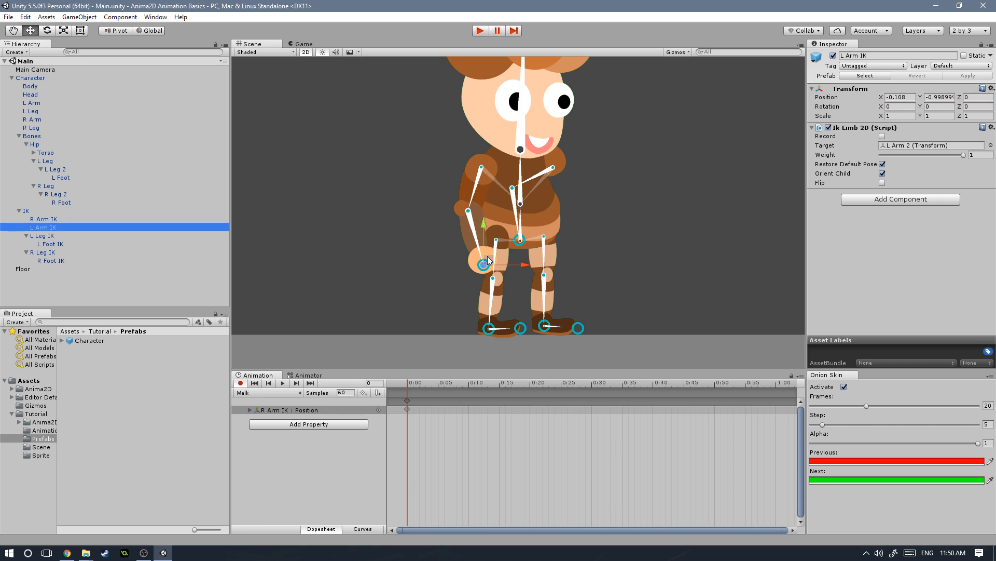
left_click_drag(489, 264, 560, 183)
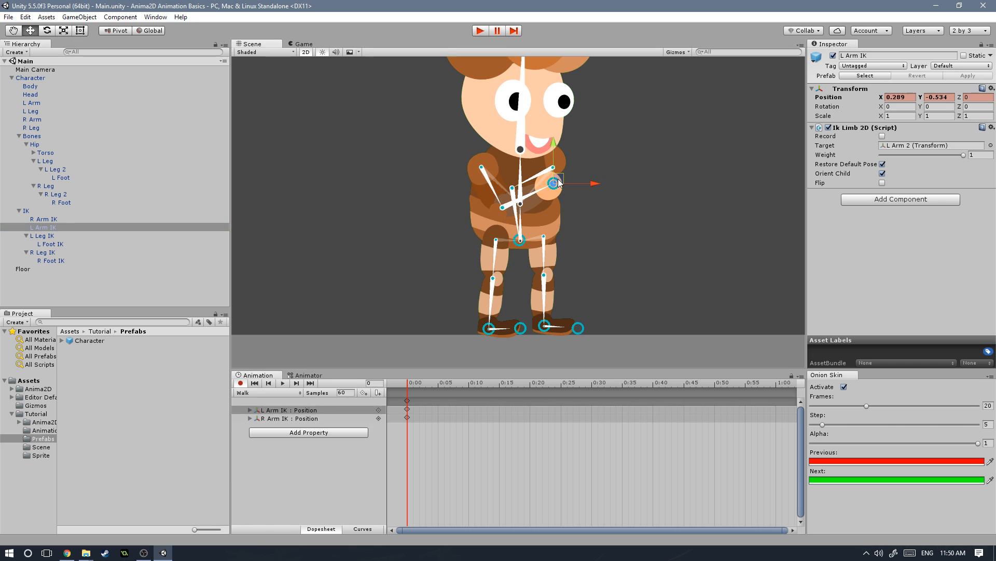
Pose the left leg backward at frame 0 with the toes down, placing L Leg IK at about (-0.289, -1.284).
left_click(42, 237)
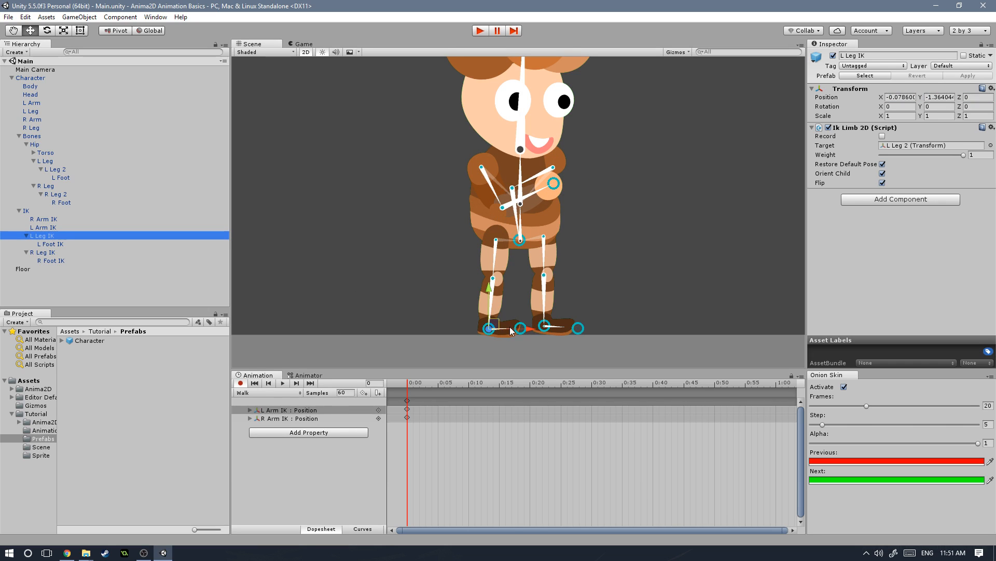
left_click_drag(496, 325, 472, 326)
left_click(52, 244)
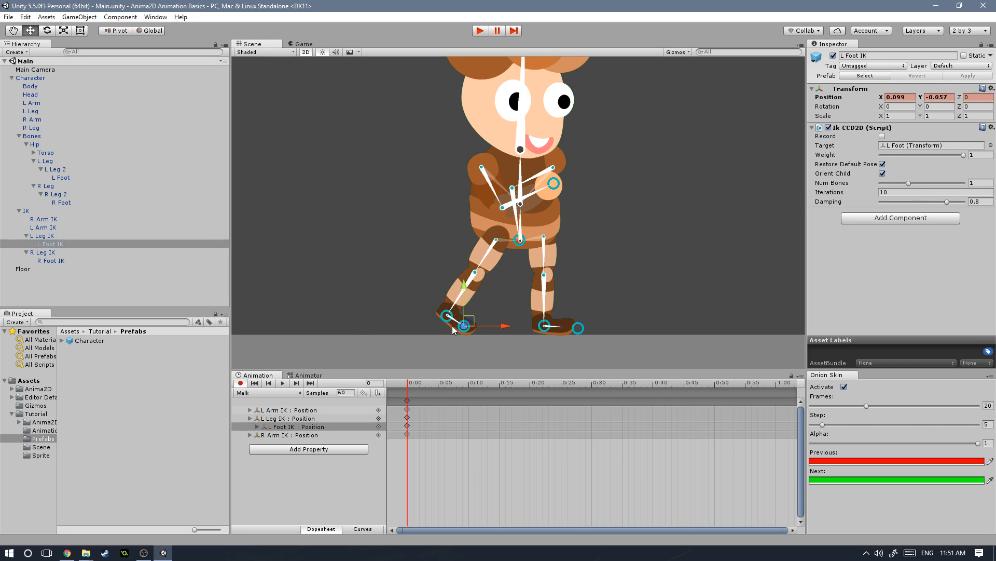
left_click(44, 253)
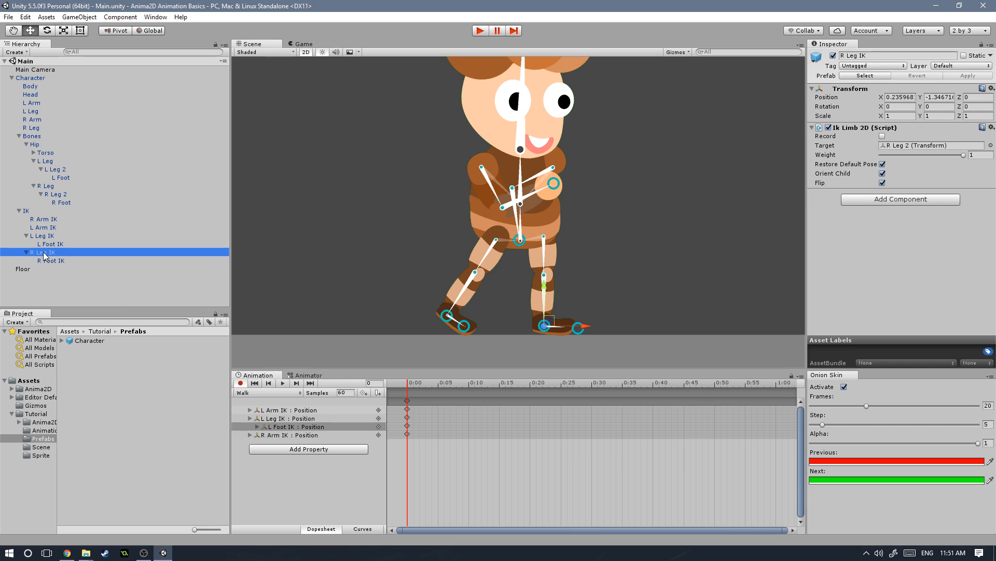
left_click(42, 235)
left_click(454, 311)
left_click_drag(453, 308, 457, 307)
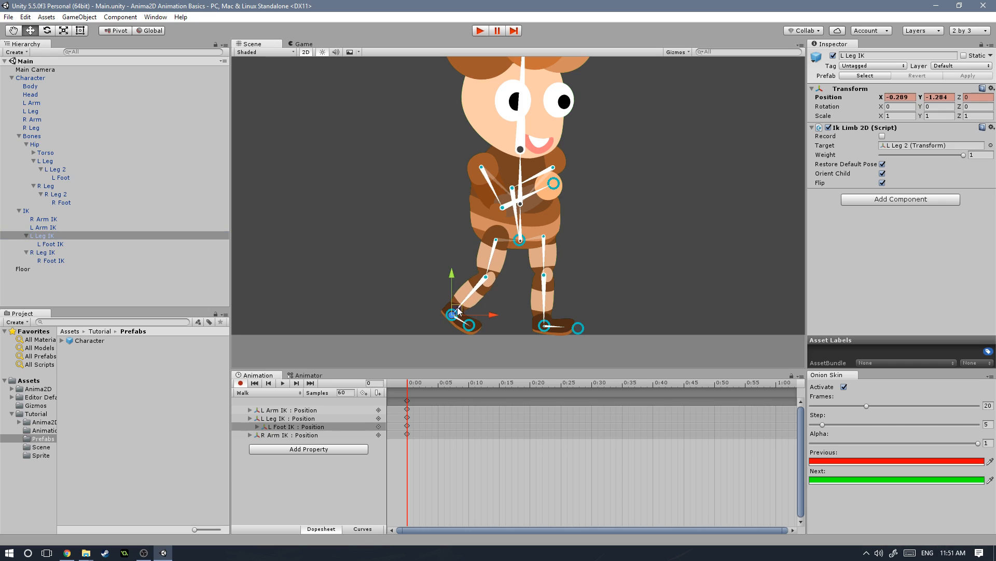
Move R Leg IK forward to about X 0.286 at frame 0 and raise R Foot IK so the toes point up.
left_click(41, 253)
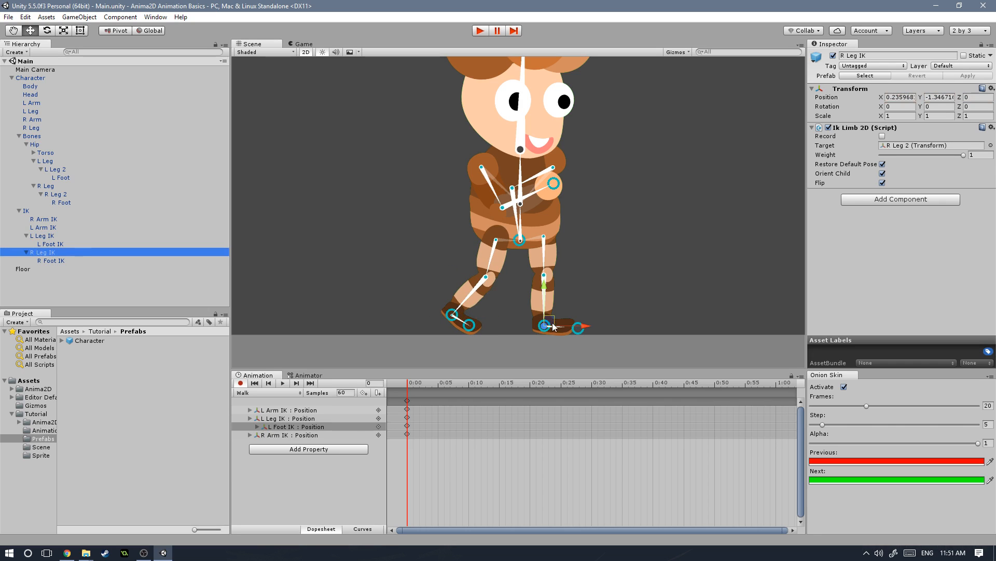
left_click_drag(586, 329, 588, 304)
left_click(588, 328)
left_click(520, 240)
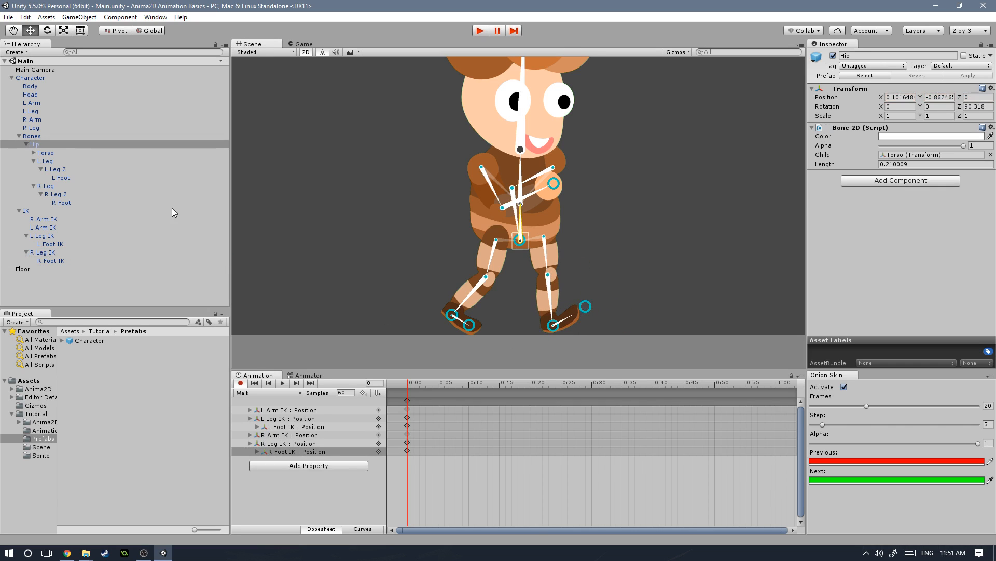
left_click(28, 80)
left_click(584, 362)
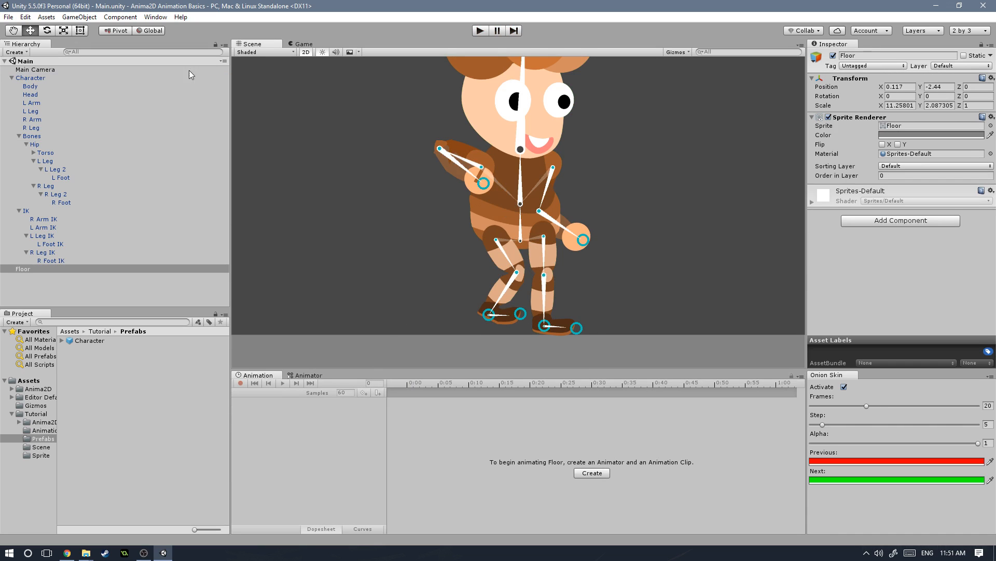
left_click(27, 79)
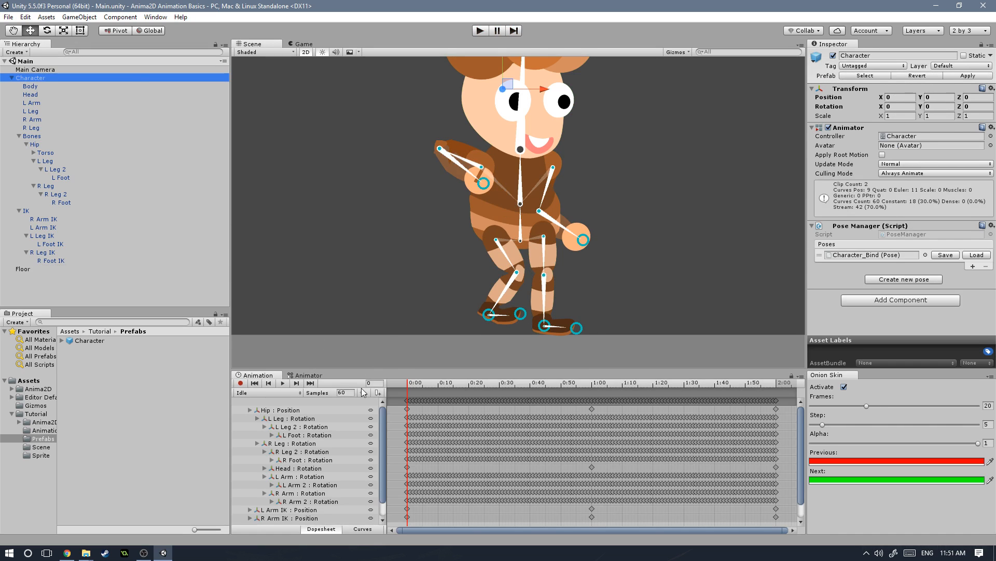
left_click(268, 392)
left_click(260, 414)
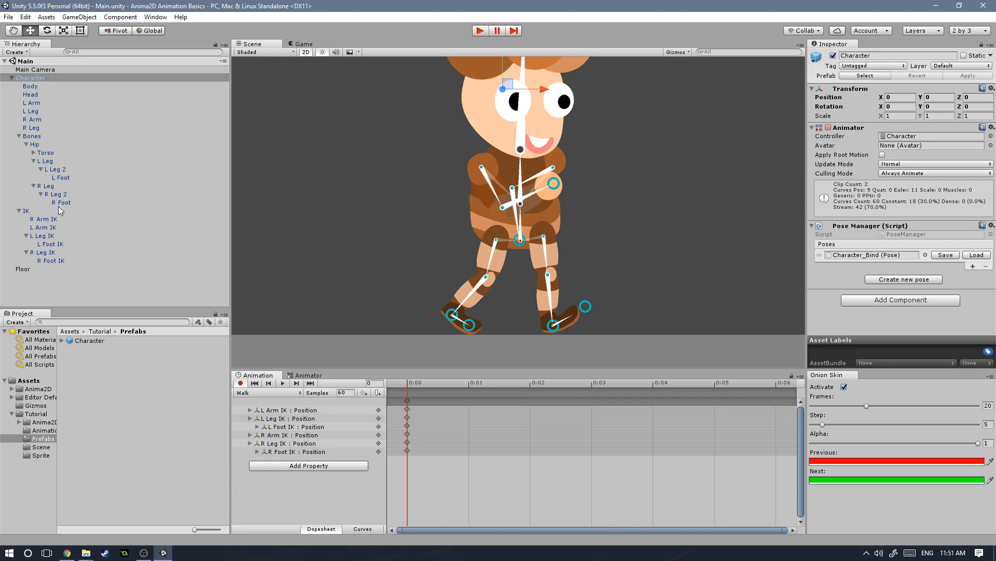
Raise the Floor object to about Y -2.423 to meet the feet, and reopen the Character's Walk clip.
left_click(24, 269)
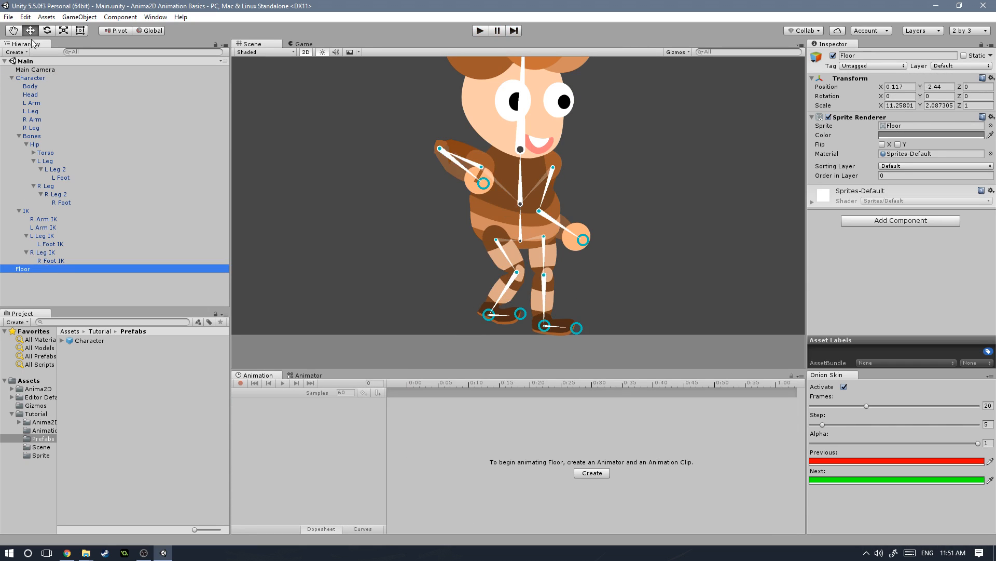
scroll(441, 306, "down", 5)
left_click_drag(520, 330, 520, 326)
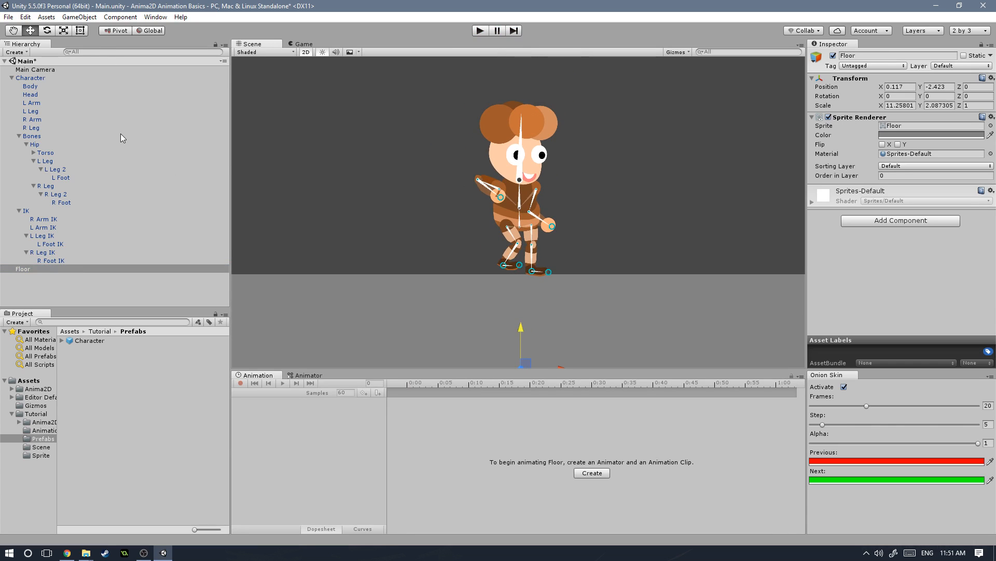
left_click(100, 78)
left_click(245, 393)
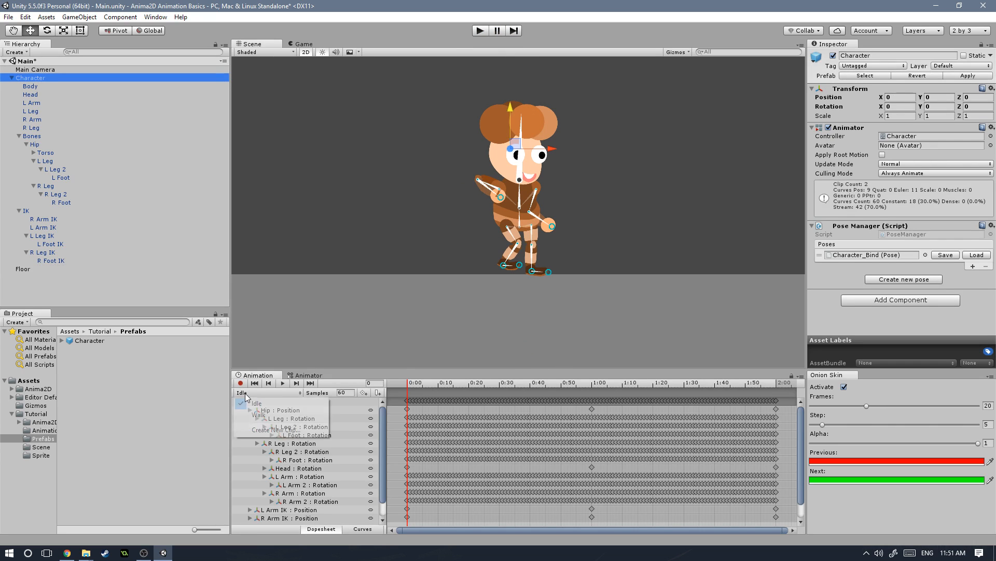
left_click(250, 415)
Key the Hip bone's Y position at -0.9 on frame 5 and scrub back to compare it with frame 0.
scroll(513, 290, "up", 3)
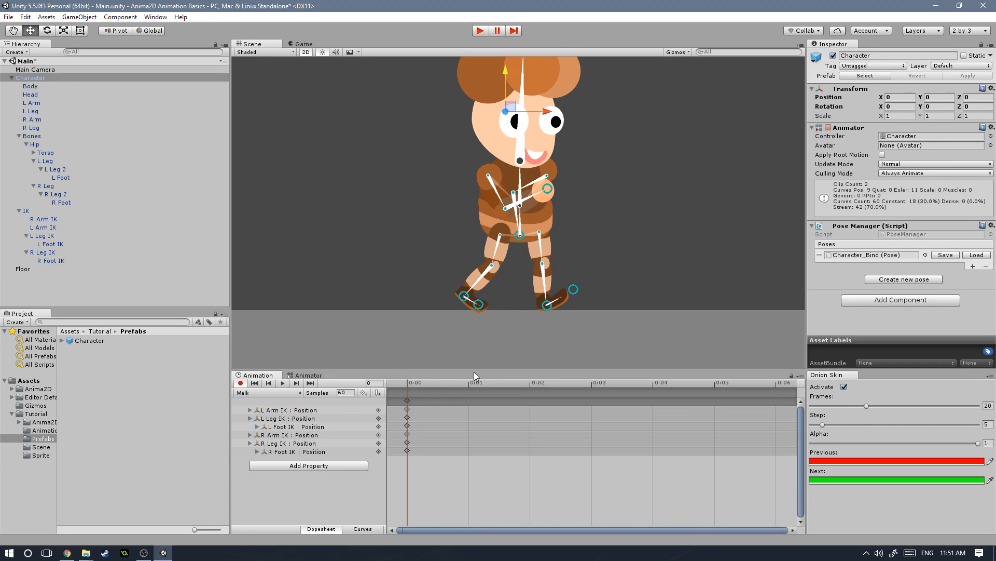
scroll(546, 358, "down", 2)
left_click(696, 387)
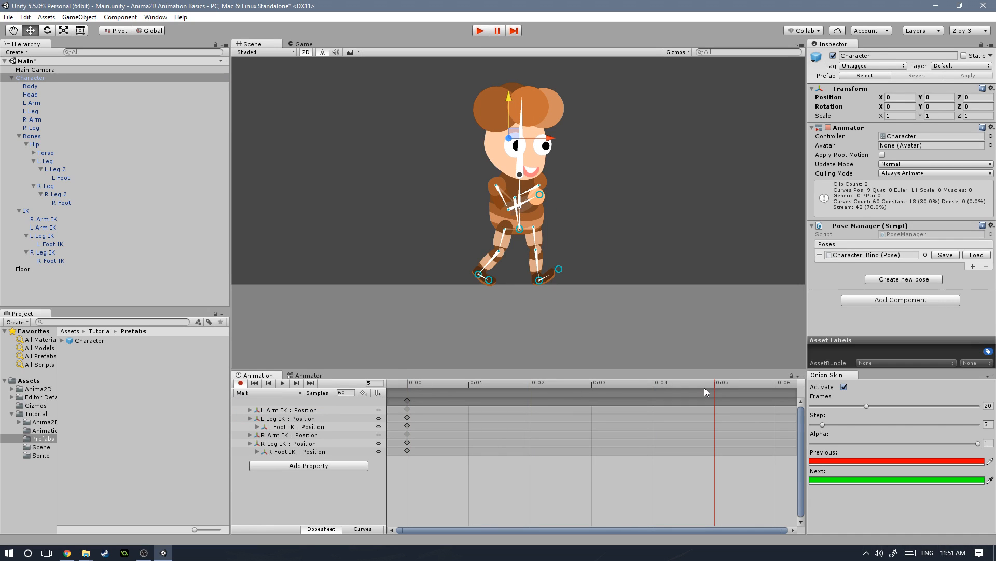
scroll(609, 435, "down", 10)
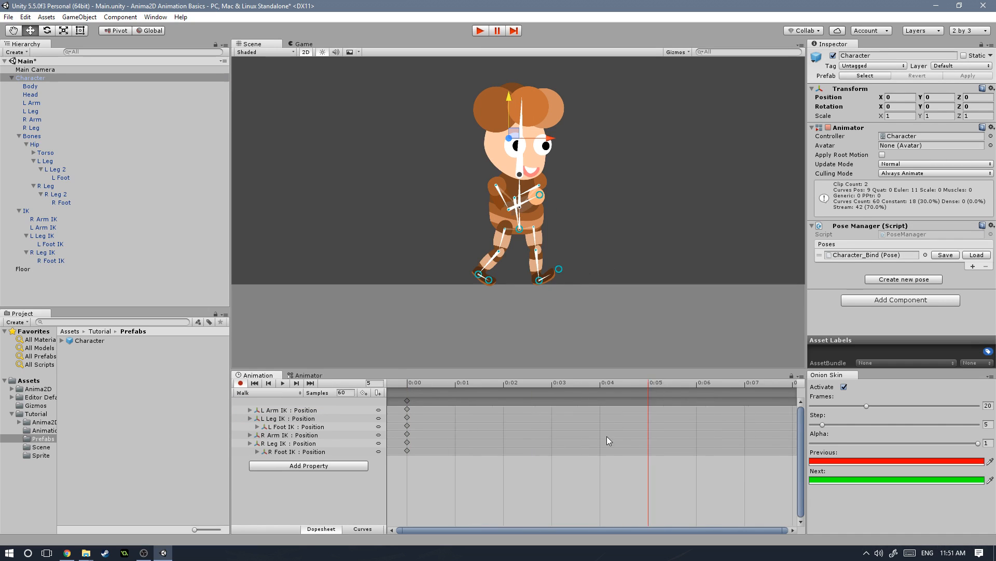
scroll(608, 439, "down", 3)
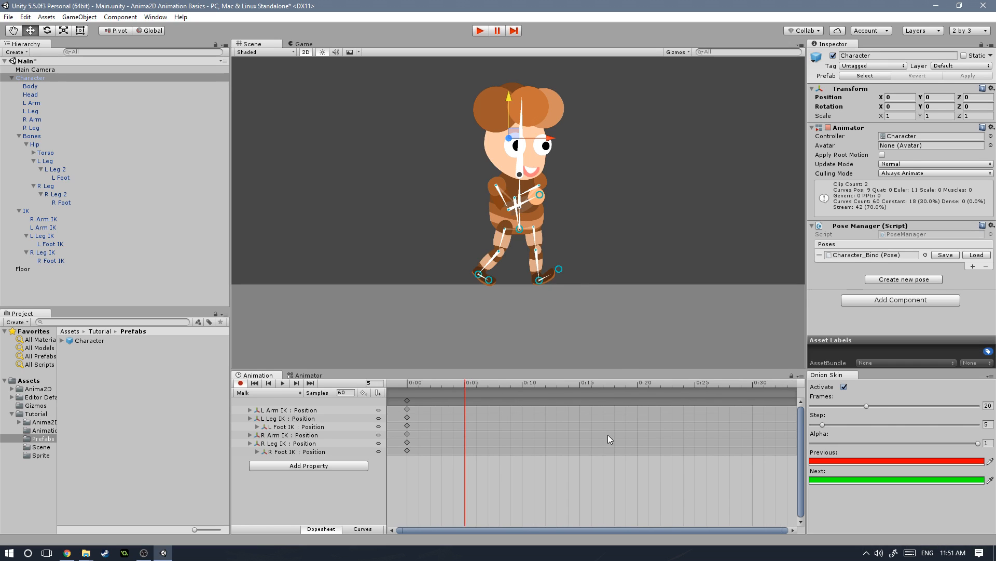
left_click(31, 79)
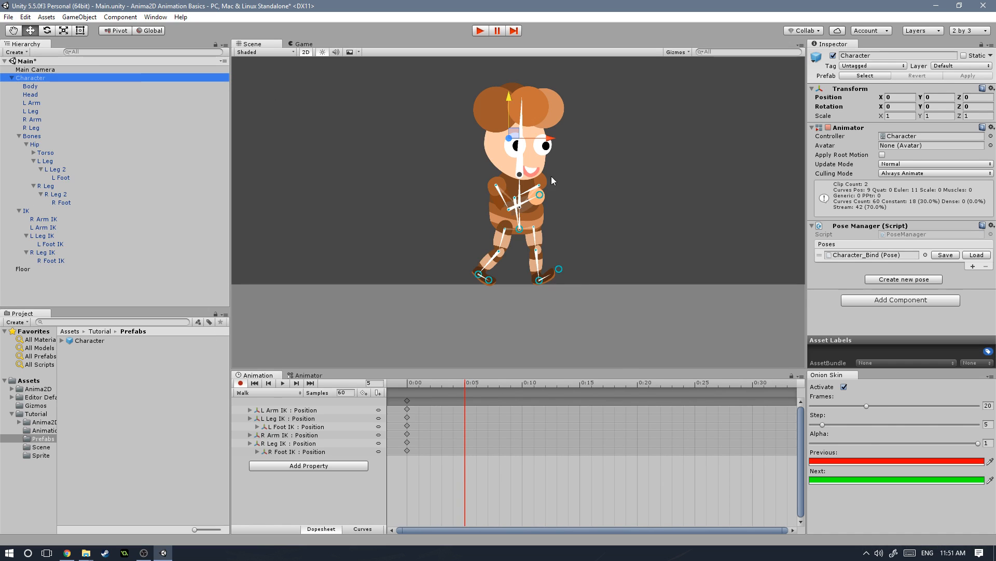
left_click(35, 144)
left_click(940, 97)
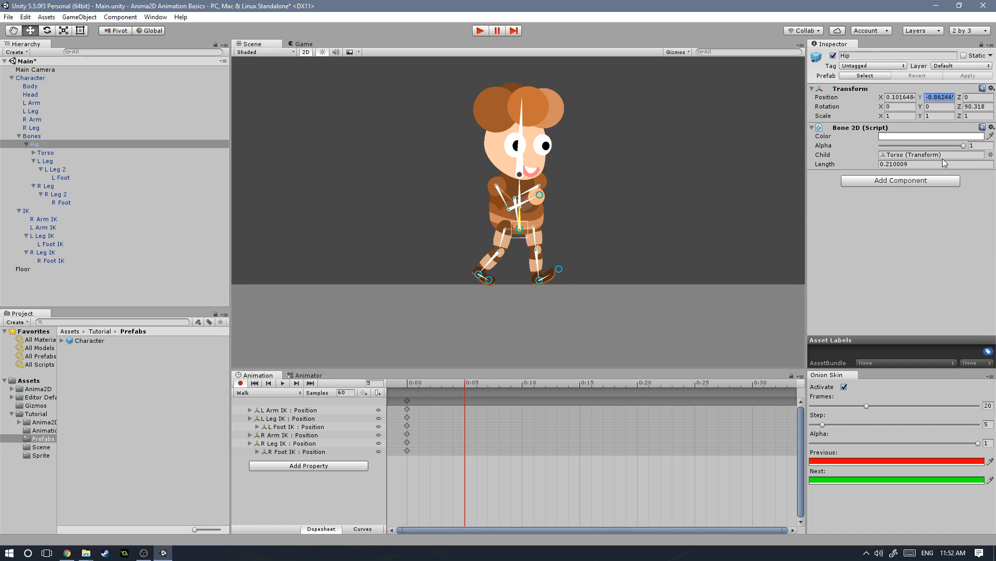
type("-.9")
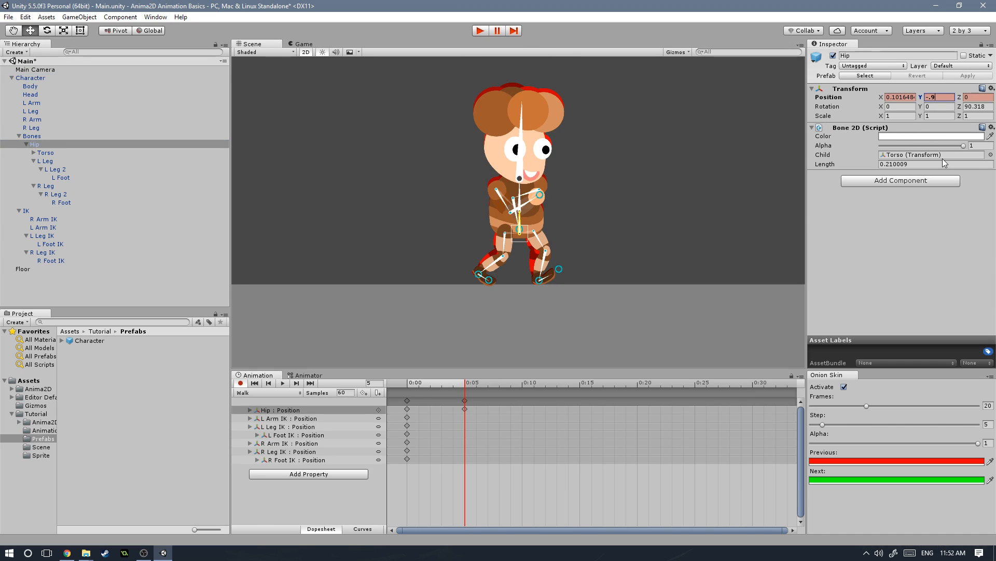
left_click_drag(466, 383, 388, 382)
left_click(465, 382)
Key the arms at frame 5, moving R Arm IK to about (-0.042, -0.8) and L Arm IK to about (0.338, -0.557).
left_click(42, 219)
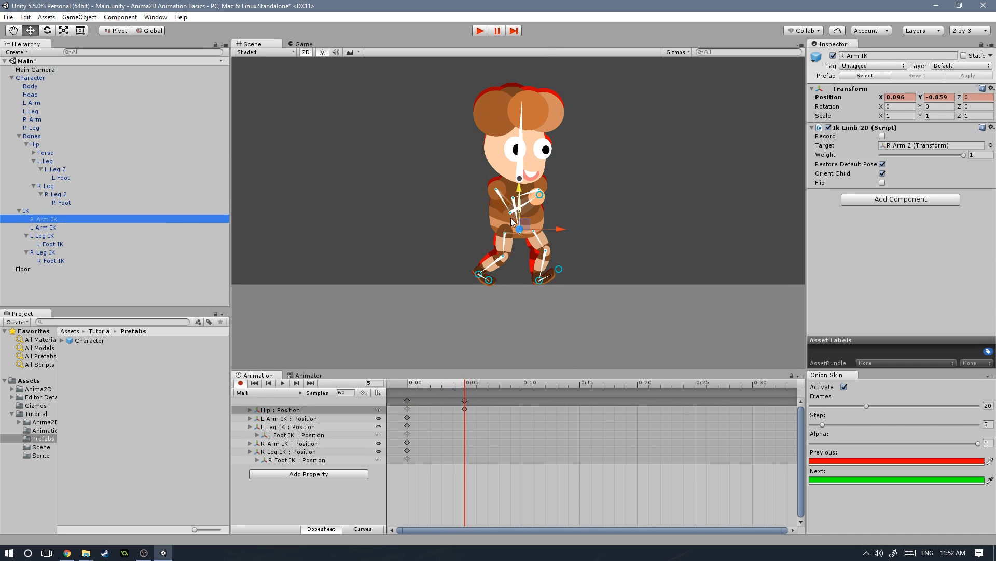
left_click_drag(528, 227, 514, 222)
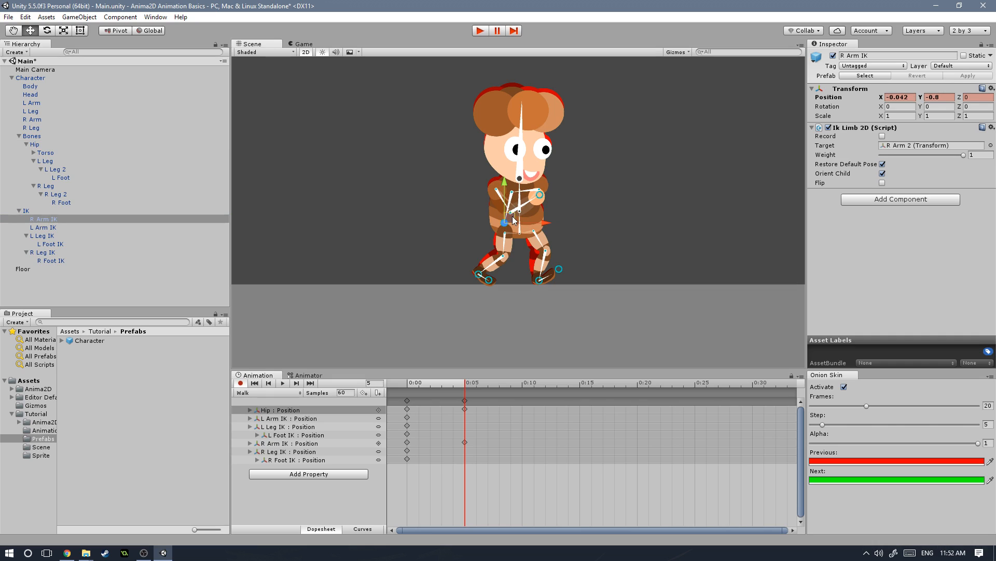
left_click(46, 227)
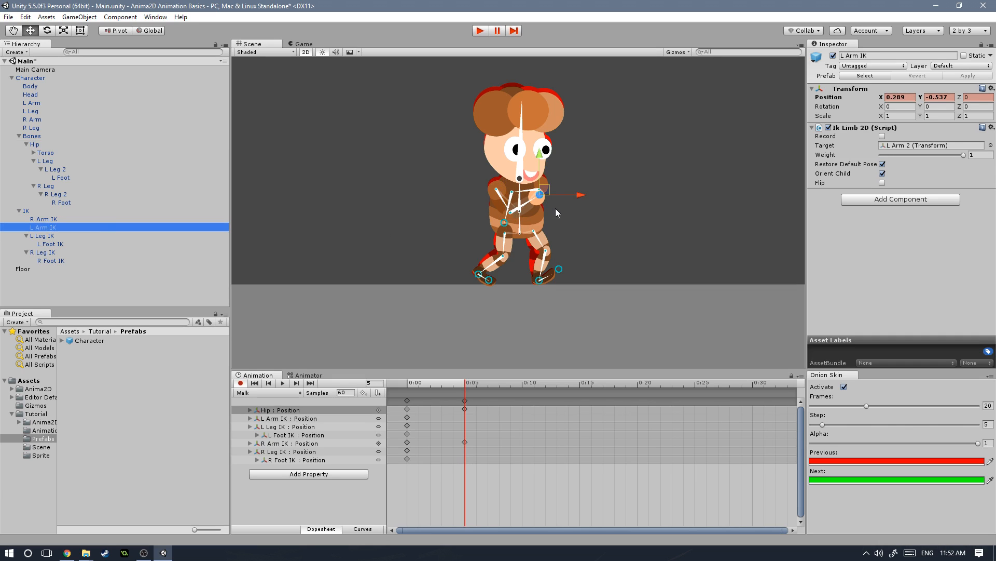
left_click_drag(549, 195, 549, 192)
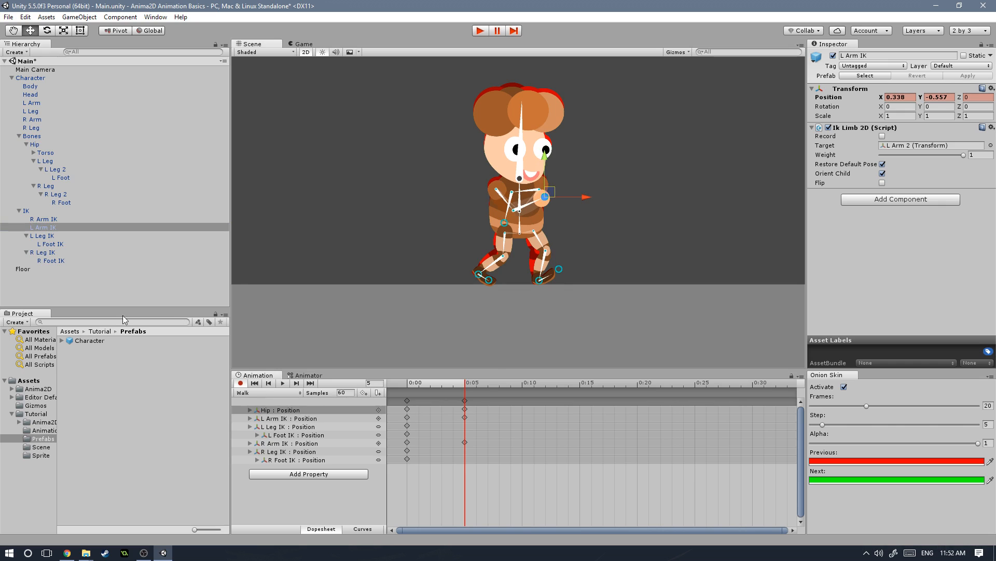
Lift the left leg at frame 5 with L Leg IK at about (-0.328, -1.146) and L Foot IK at about (0.025, -0.136).
left_click(42, 235)
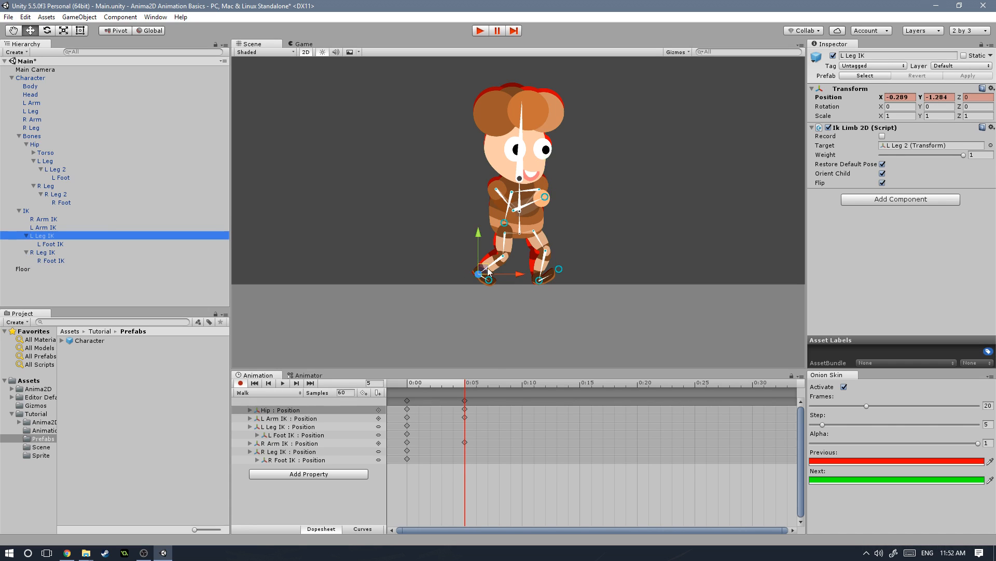
left_click_drag(486, 270, 481, 258)
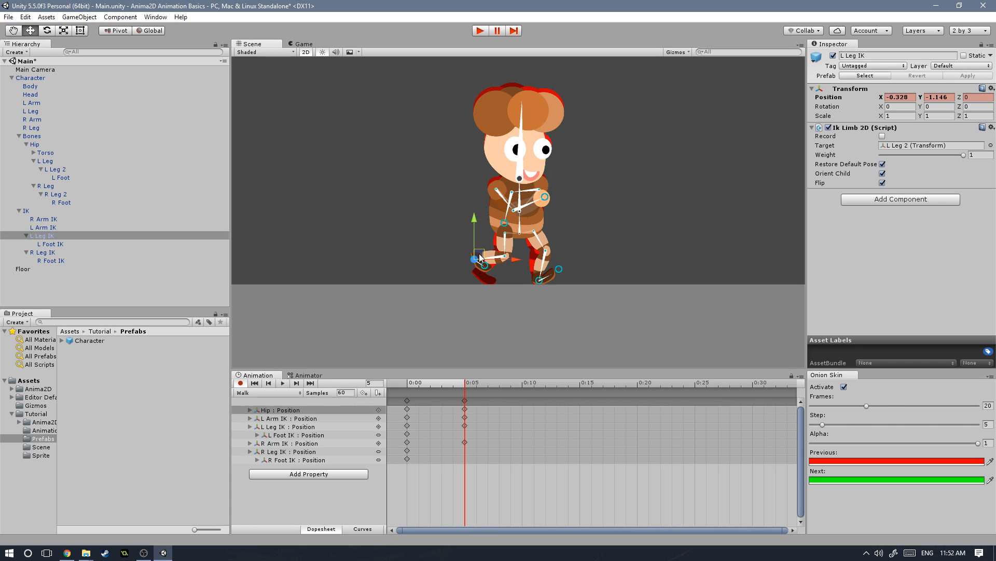
left_click_drag(480, 254, 483, 271)
left_click(73, 244)
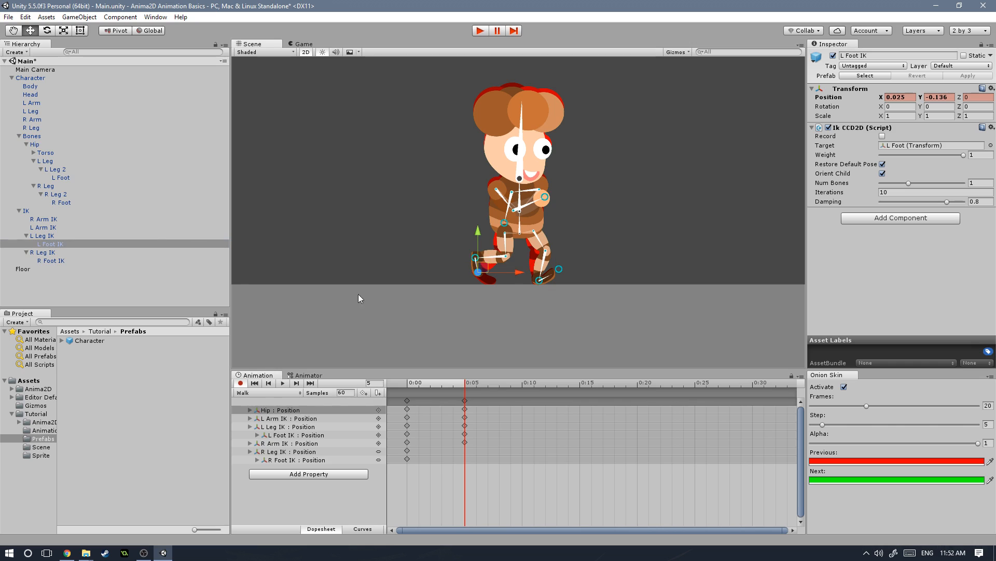
Flatten the right foot at frame 5 with R Foot IK at about (0.223, 0.014) and slide R Leg IK back to about X 0.227.
left_click(44, 253)
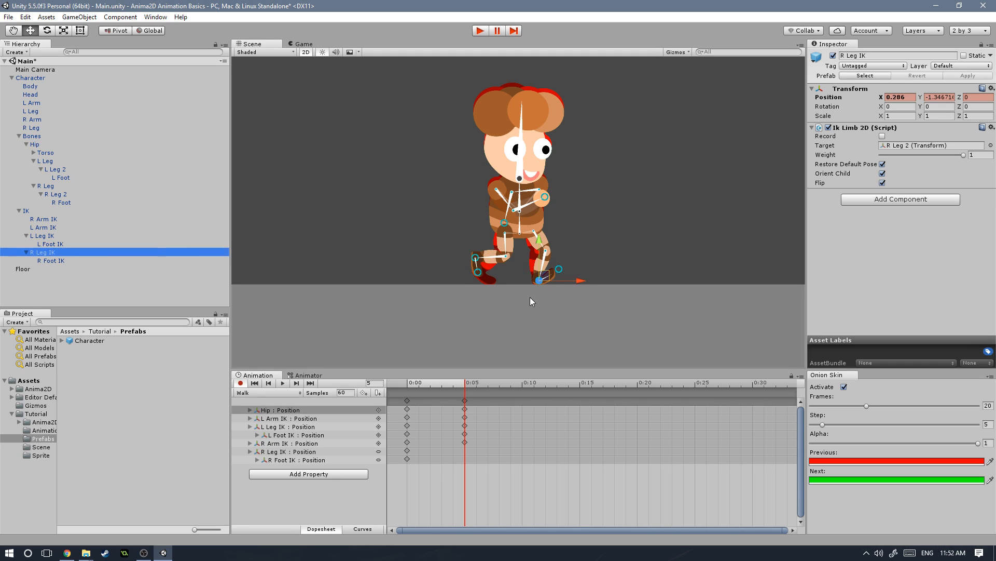
left_click(49, 261)
left_click_drag(566, 269, 570, 278)
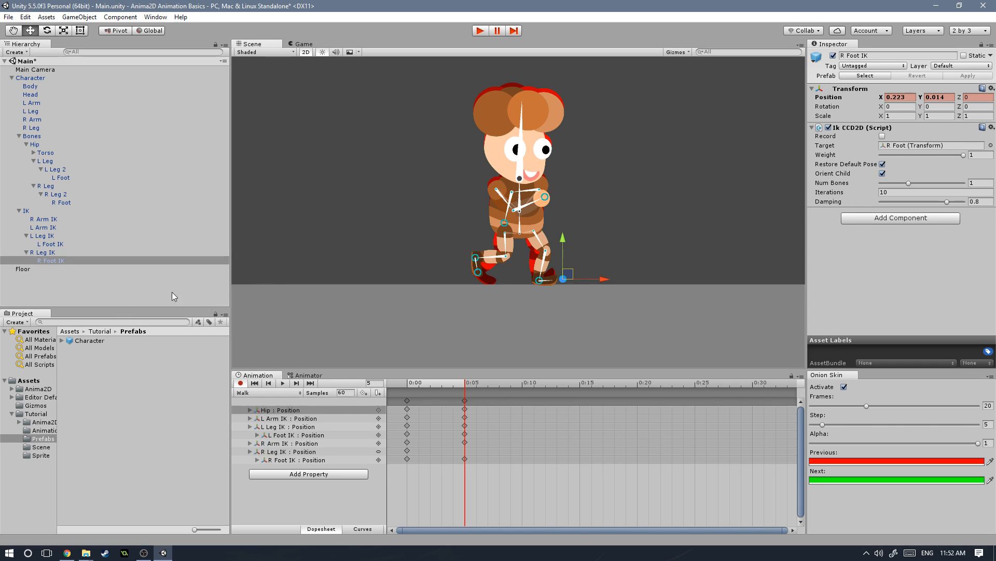
left_click(50, 255)
left_click_drag(579, 280, 573, 280)
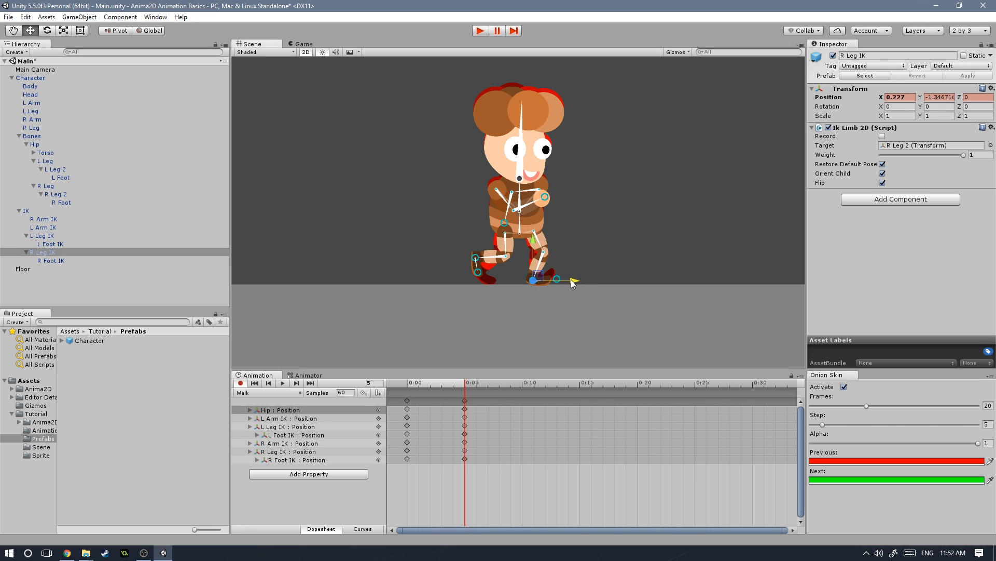
Copy the Hip position key from frame 0 to frame 10 and scrub between the two frames to compare the poses.
left_click_drag(447, 384, 523, 384)
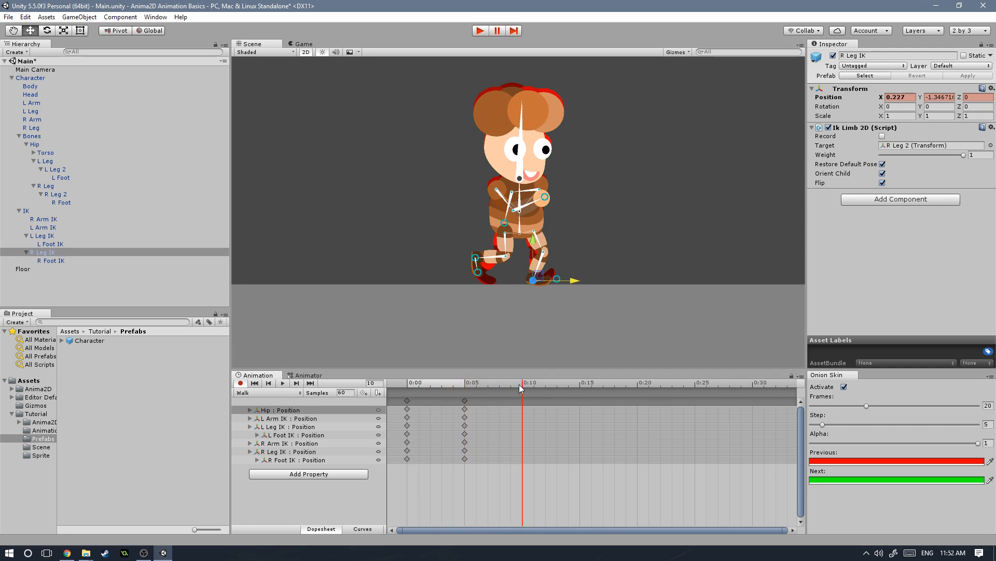
left_click(407, 410)
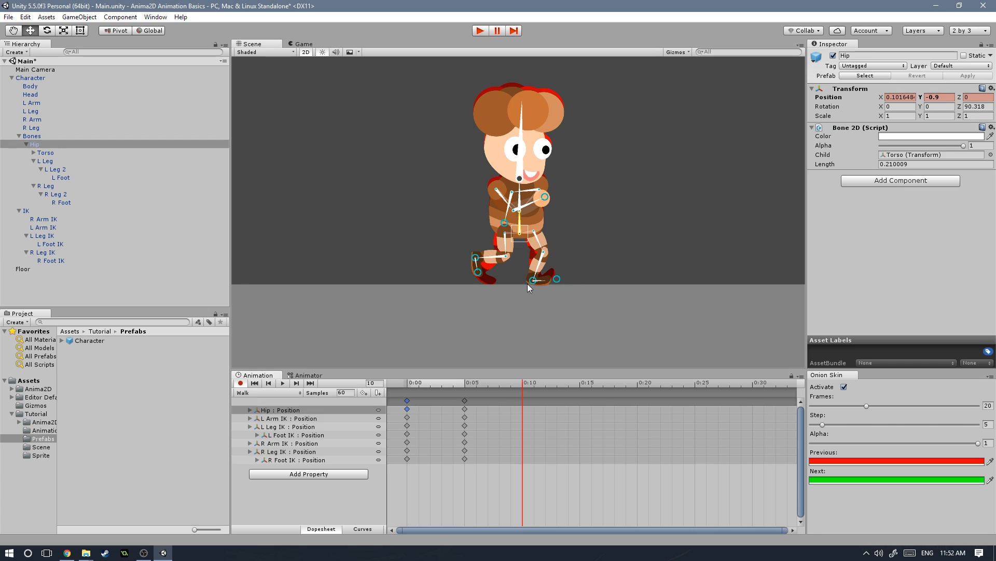
key("ctrl+c")
key("ctrl+v")
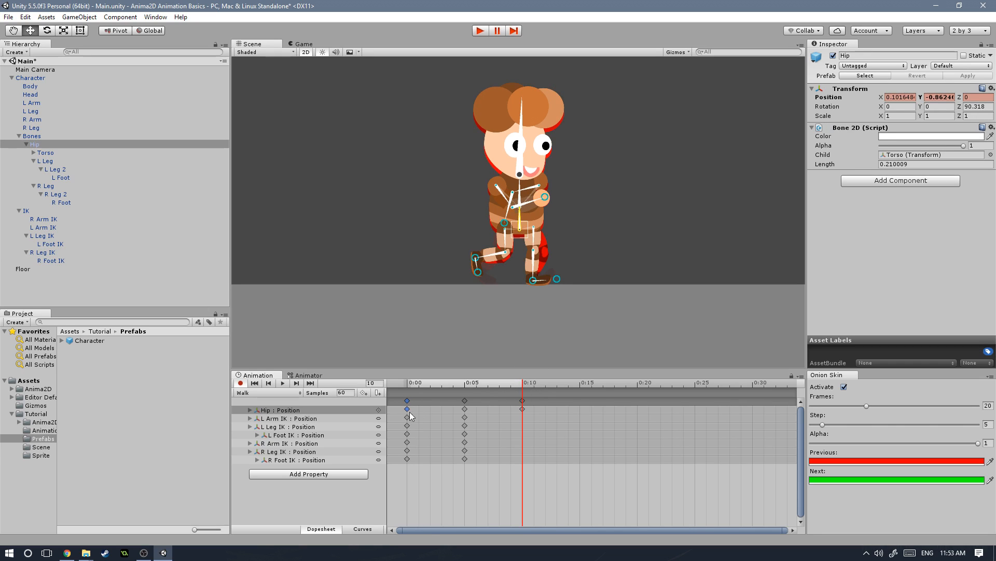
left_click(399, 384)
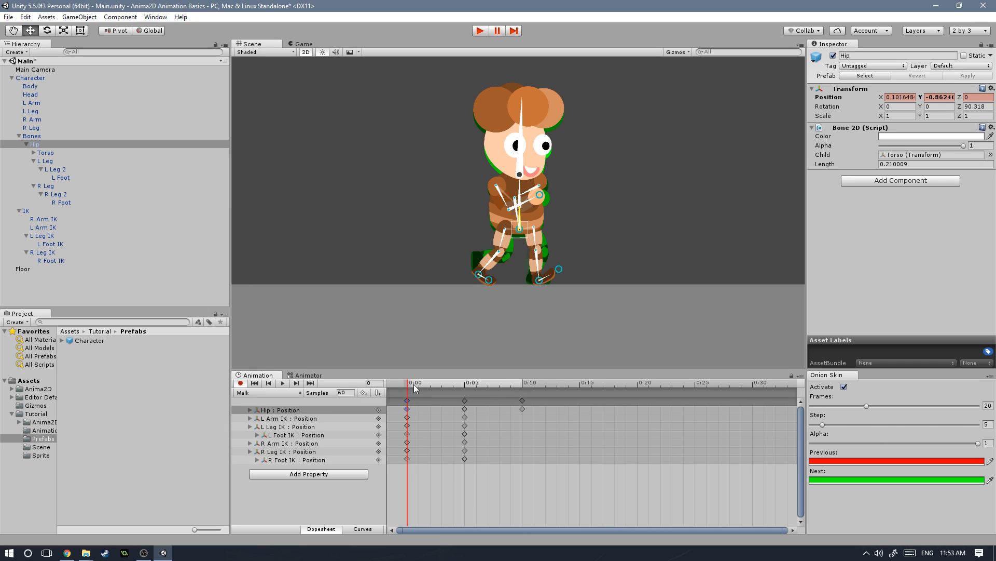
left_click_drag(410, 382, 520, 386)
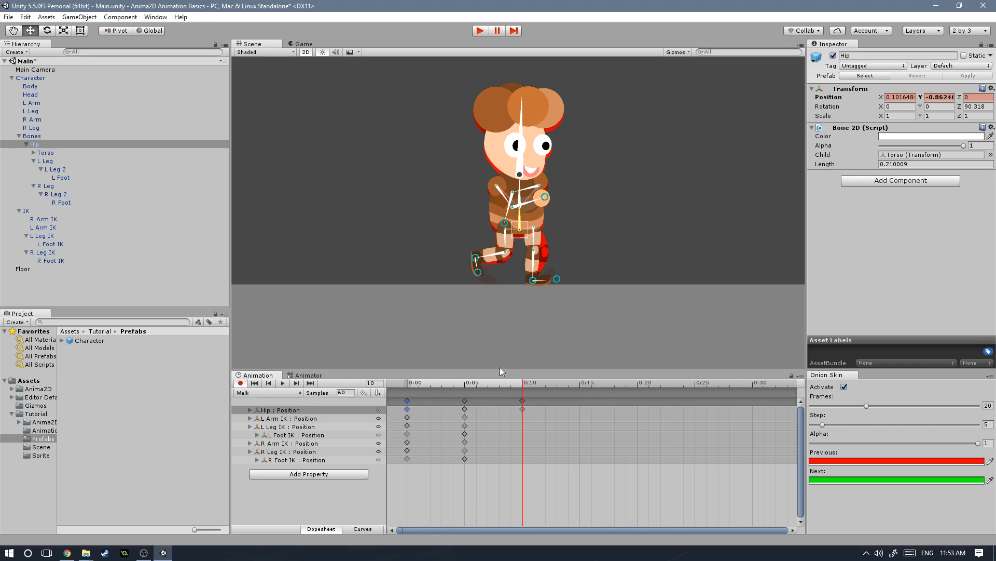
left_click(522, 409)
Bring the left leg forward at frame 10 with L Leg IK at about (-0.116, -1.151) and L Foot IK at about (0.089, -0.126).
left_click(42, 220)
left_click(45, 236)
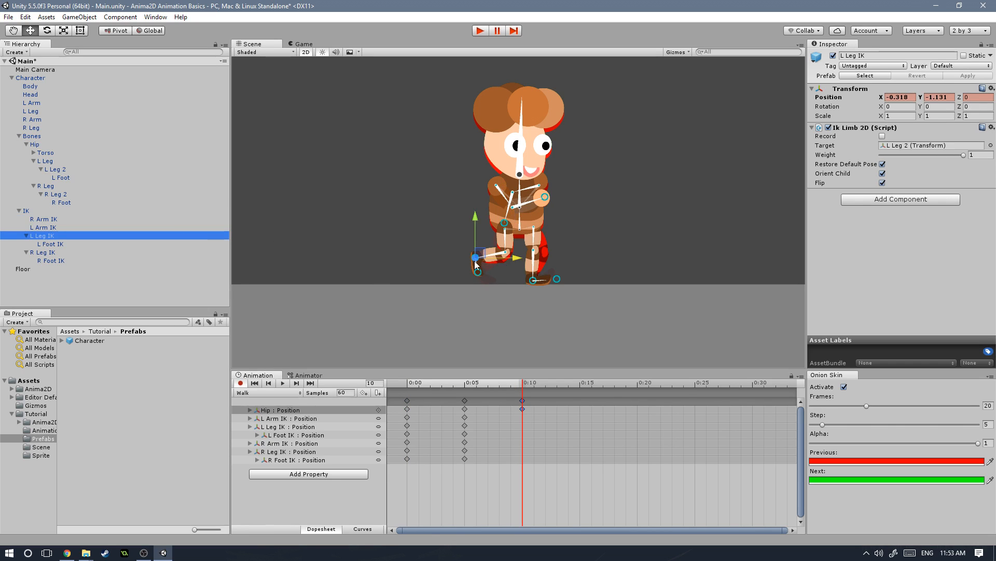
left_click_drag(482, 256, 502, 254)
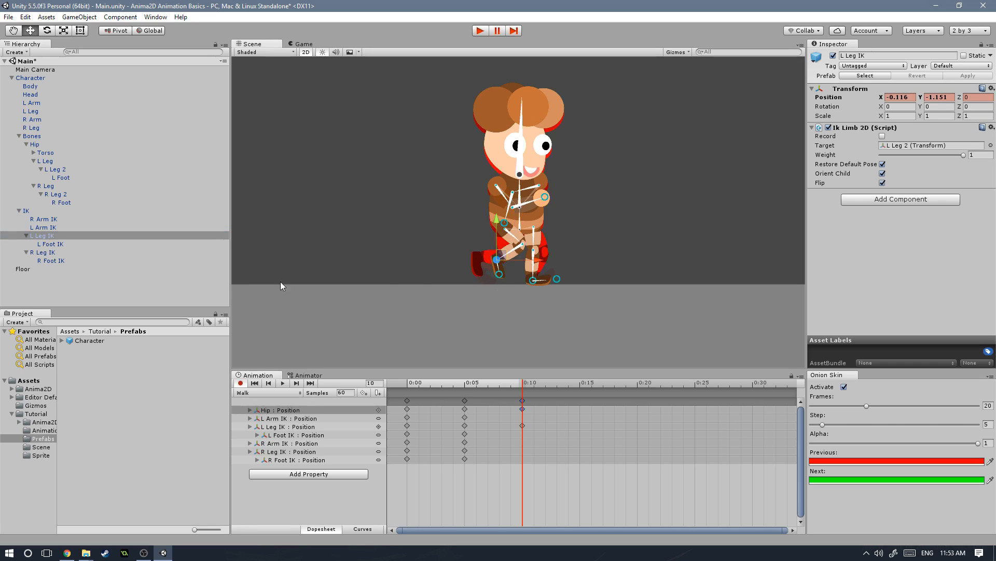
left_click(49, 244)
left_click_drag(499, 274, 506, 273)
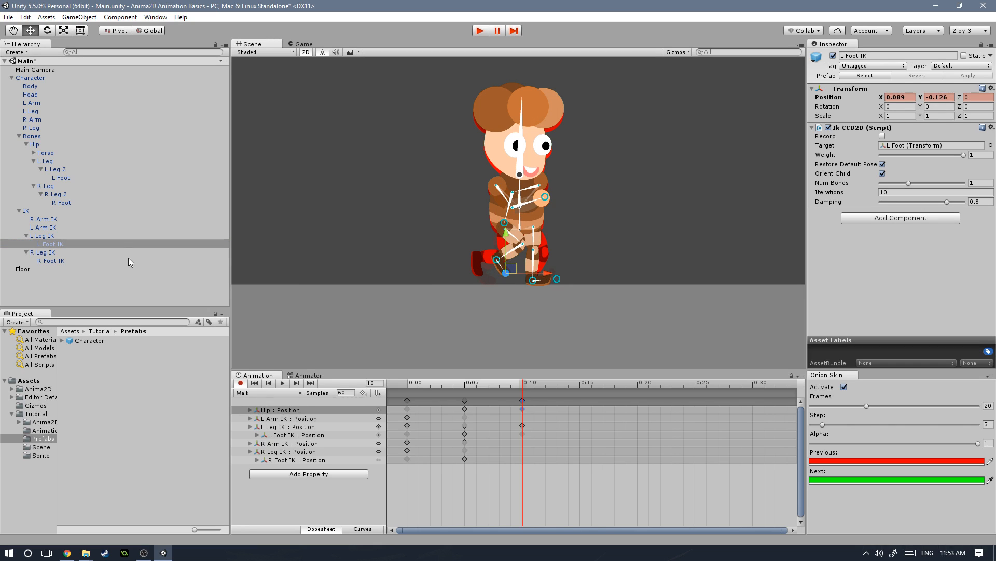
Slide the planted right leg back at frame 10 by moving R Leg IK to about X 0.193.
left_click(36, 253)
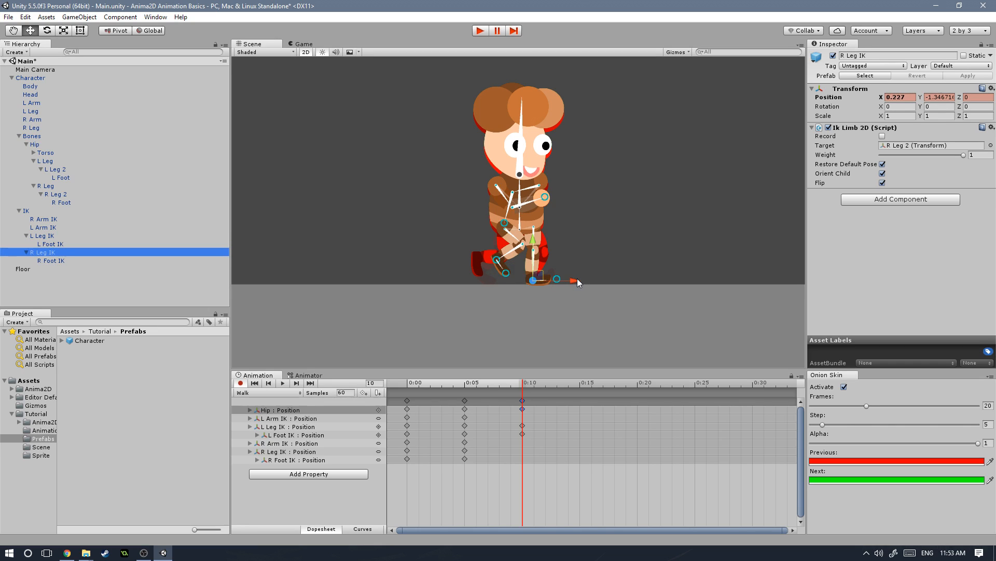
mouse_move(577, 279)
left_mouse_down()
mouse_move(557, 279)
mouse_move(568, 282)
left_mouse_up()
mouse_move(522, 382)
left_mouse_down()
mouse_move(379, 379)
mouse_move(525, 383)
left_mouse_up()
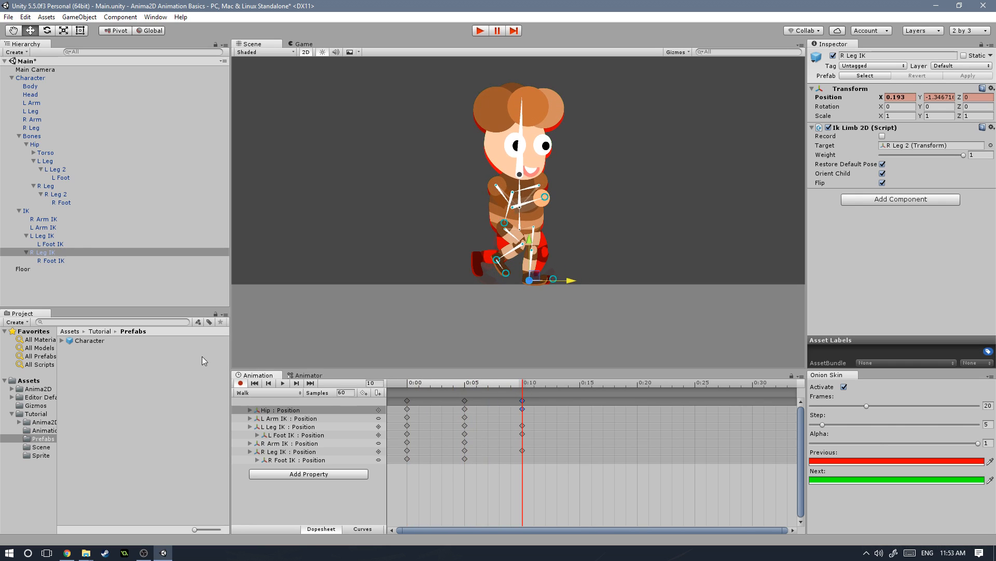
Key the arms at frame 10, moving R Arm IK to about (0.298, -0.898) and L Arm IK to about (0.117, -0.941).
left_click(43, 220)
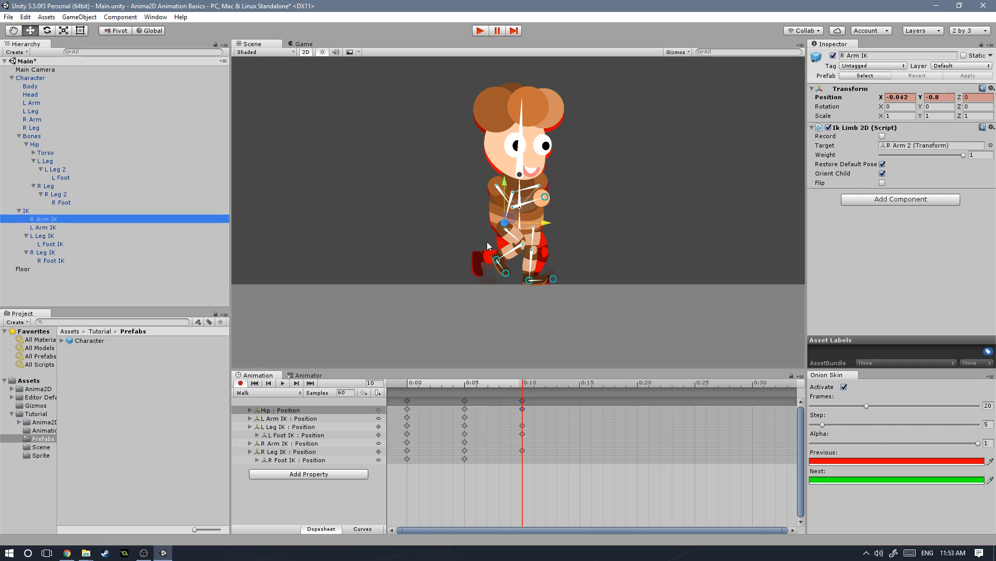
left_click_drag(511, 217, 550, 231)
left_click(43, 227)
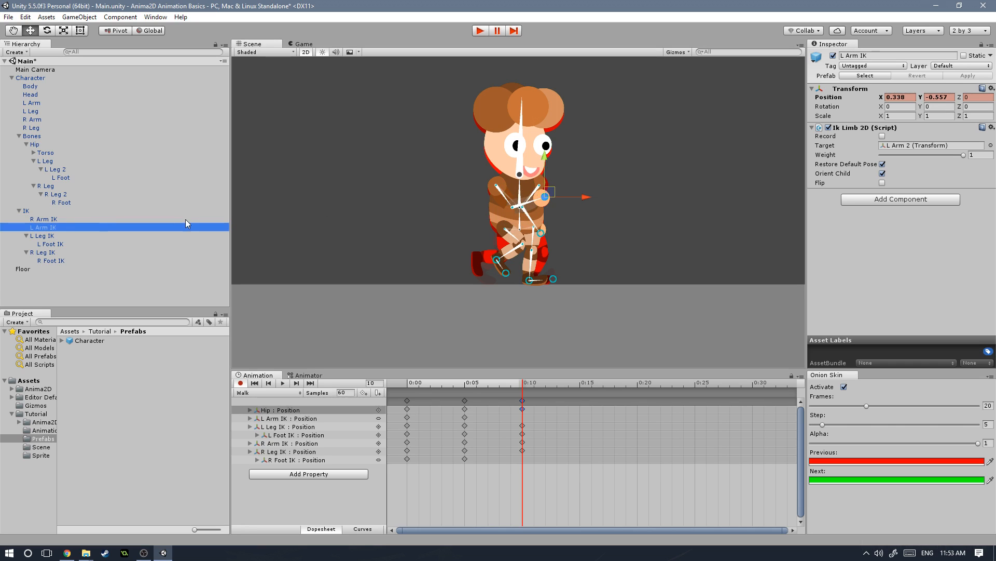
left_click_drag(545, 198, 516, 237)
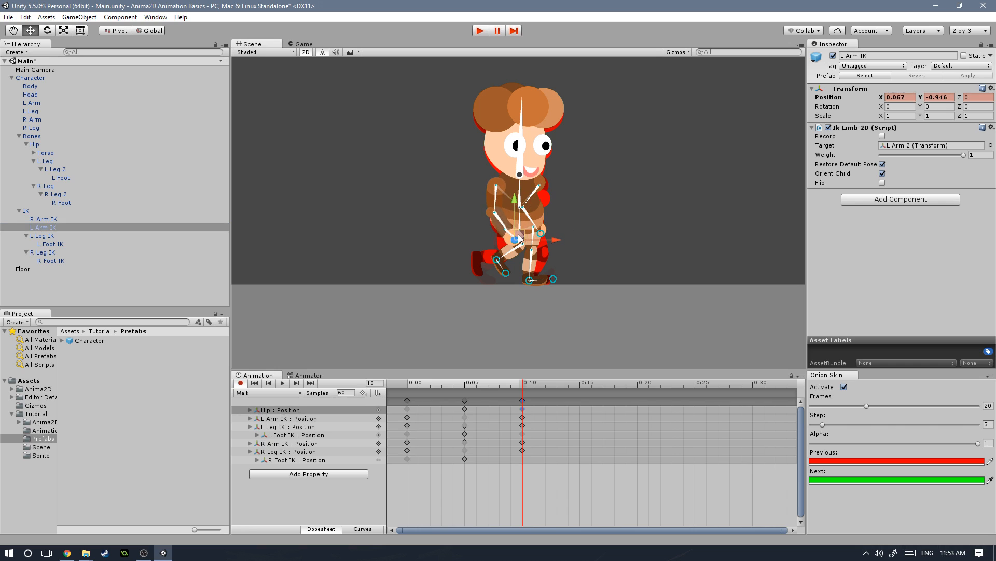
Key the Hip bone's Y position at -0.84 on frame 15.
left_click_drag(522, 385, 579, 385)
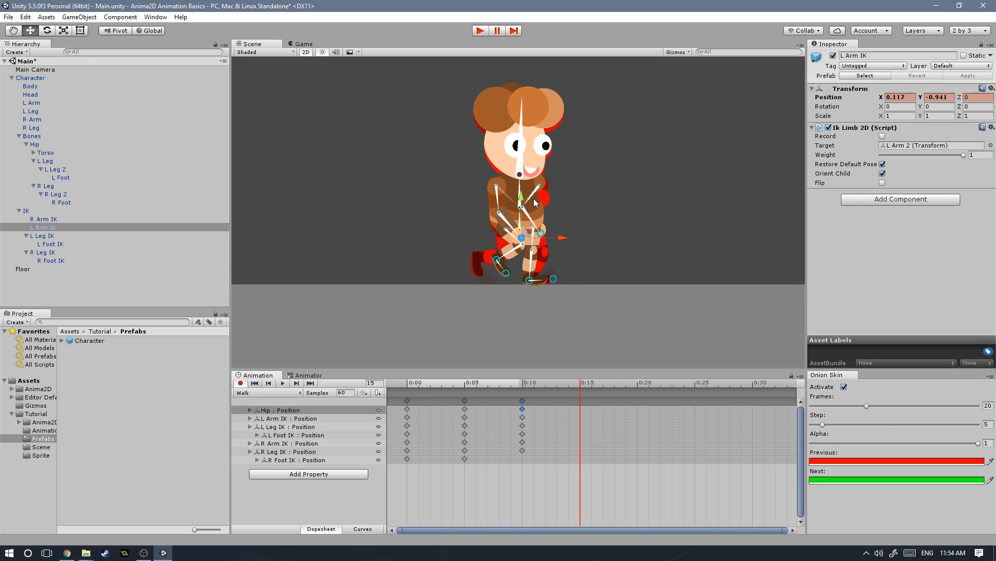
left_click(37, 77)
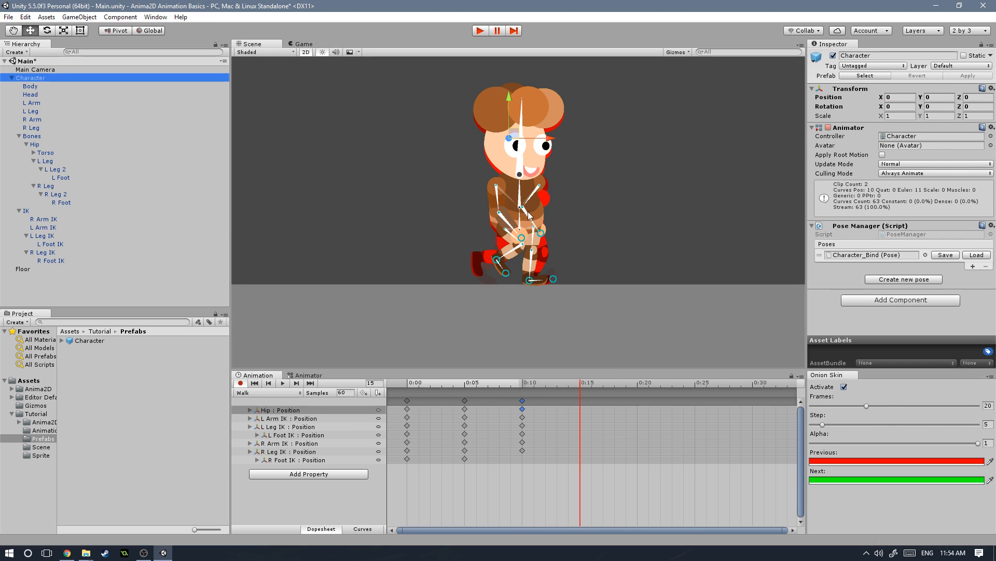
left_click(36, 145)
left_click(940, 97)
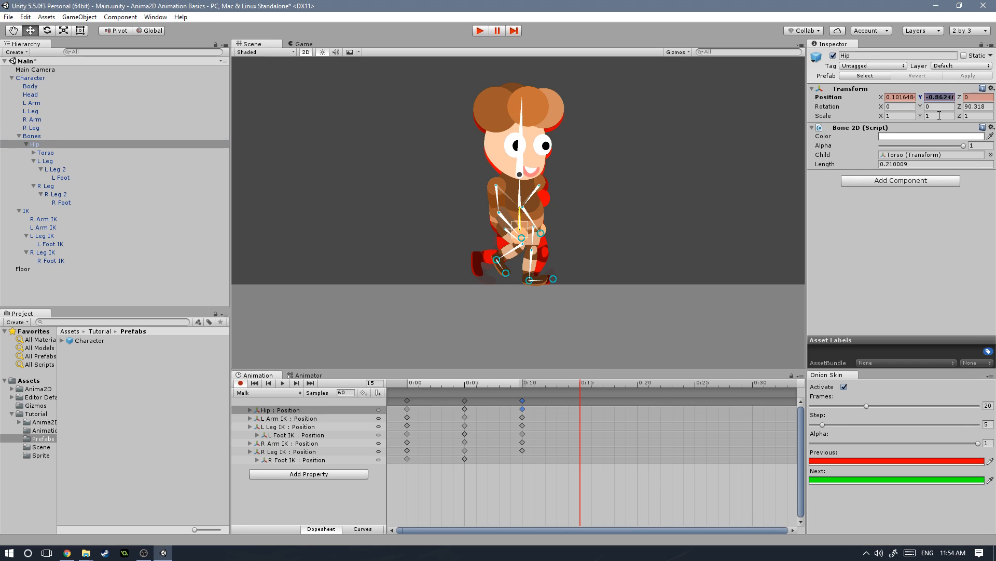
left_click_drag(484, 382, 577, 385)
left_click(933, 98)
type("-.84")
mouse_move(575, 383)
left_mouse_down()
mouse_move(419, 383)
mouse_move(582, 381)
left_mouse_up()
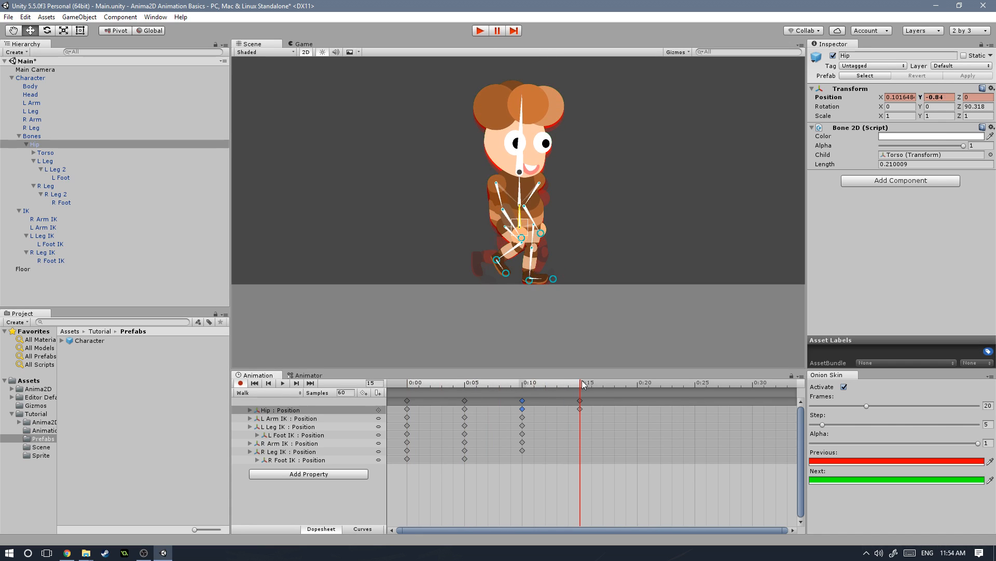
Pose the legs at frame 15 with L Leg IK at about (0.076, -1.117), R Leg IK at about X -0.048 and R Foot IK at about (0.144, -0.035).
left_click(44, 237)
left_click_drag(509, 257, 523, 252)
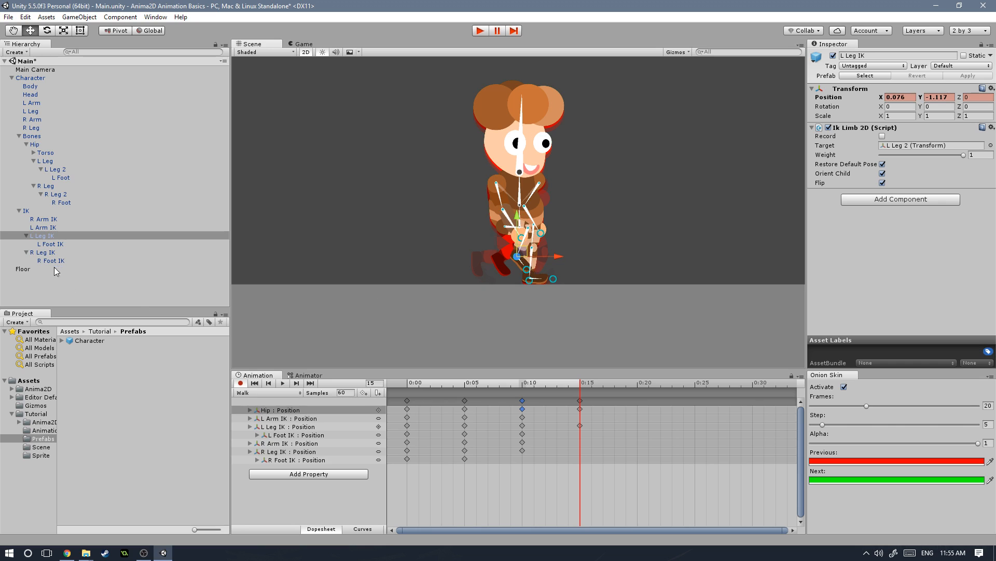
left_click(553, 279)
left_click_drag(551, 281, 524, 281)
left_click(43, 264)
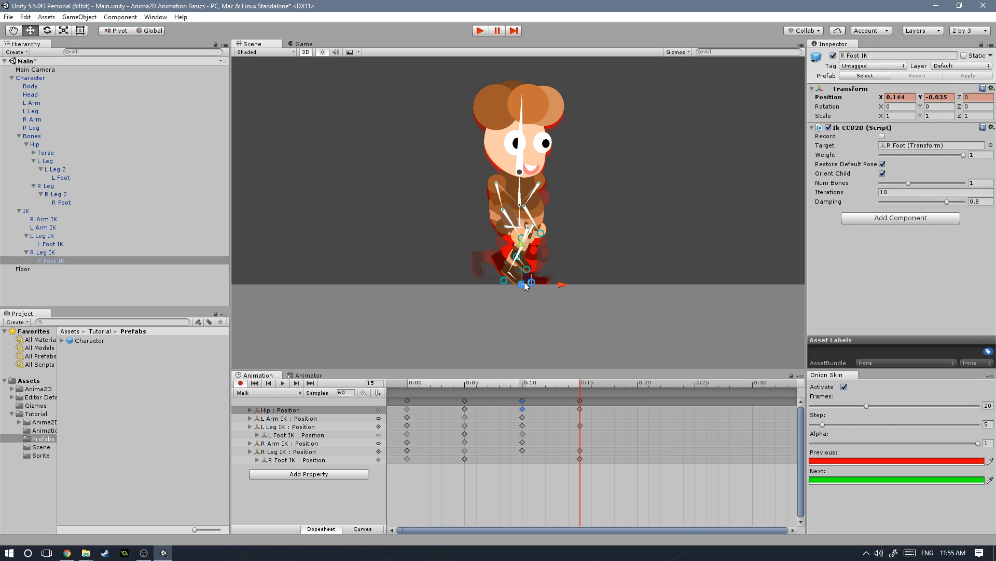
Key the arms at frame 15, moving L Arm IK to about (-0.218, -0.902) and R Arm IK to about (0.485, -0.716).
left_click(46, 227)
left_click_drag(524, 239, 490, 233)
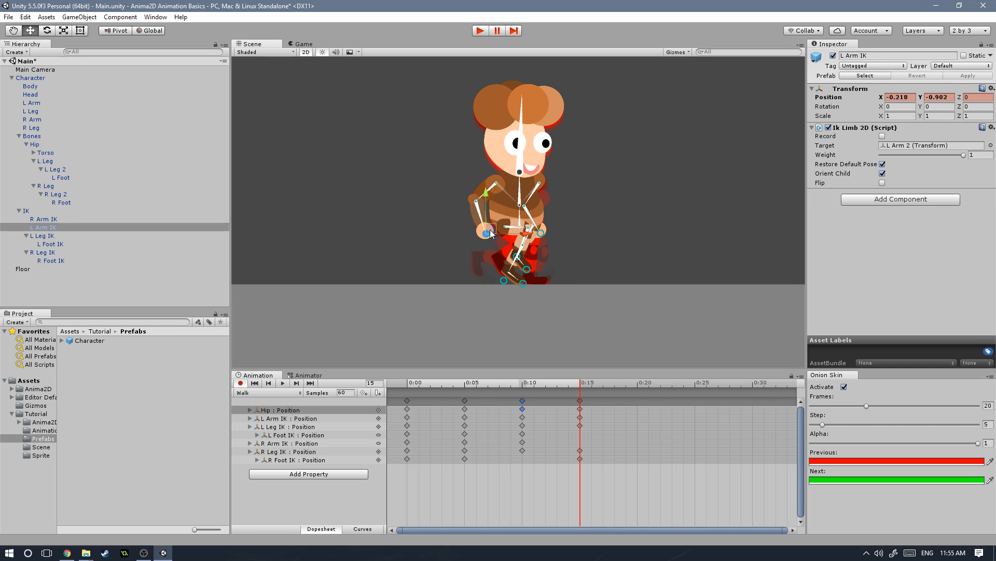
left_click(44, 219)
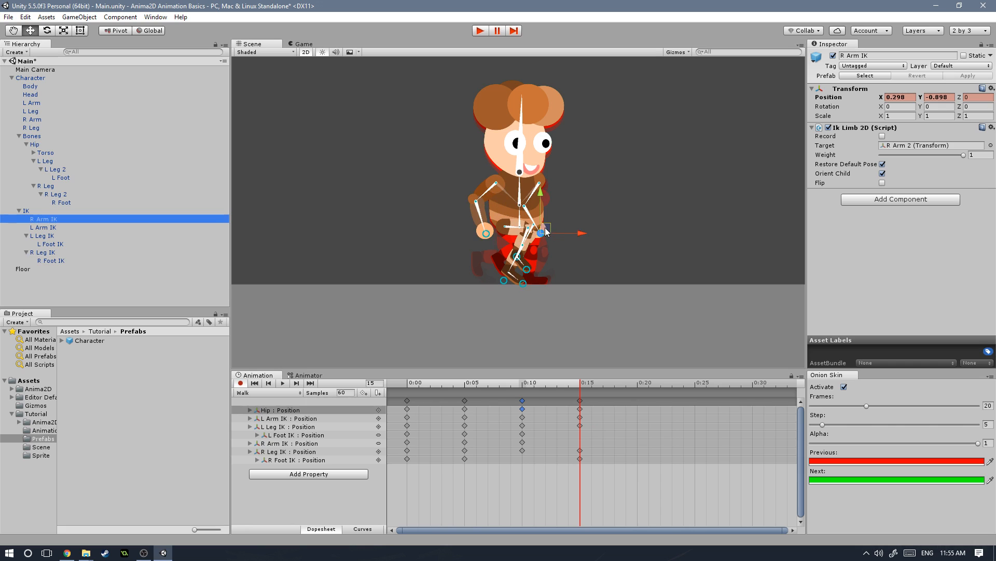
left_click_drag(546, 232, 565, 213)
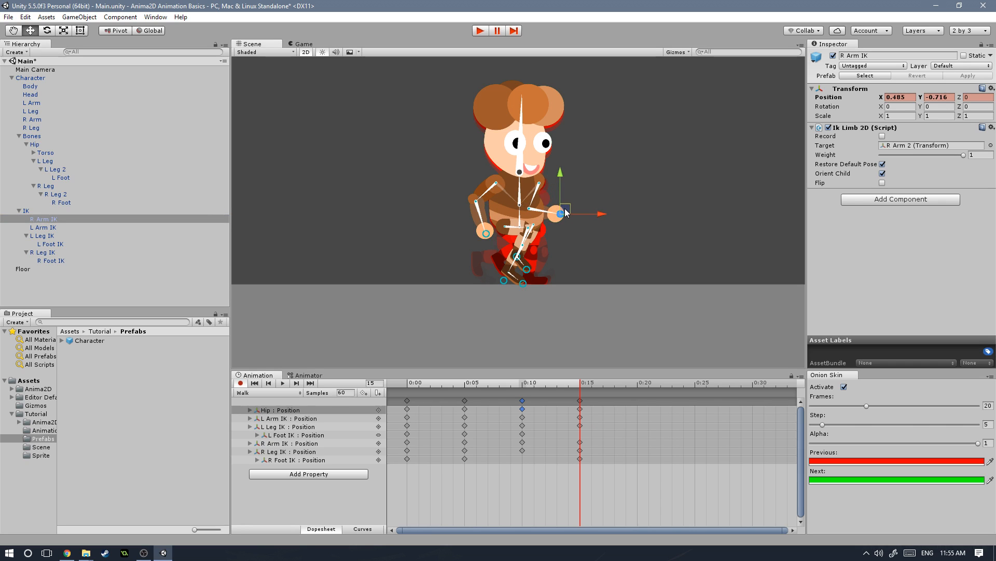
Copy the Hip position key from frame 0 to frame 20, then scrub back to frame 5 to compare the poses.
left_click_drag(469, 382, 633, 387)
left_click(407, 409)
key("ctrl+c")
key("ctrl+v")
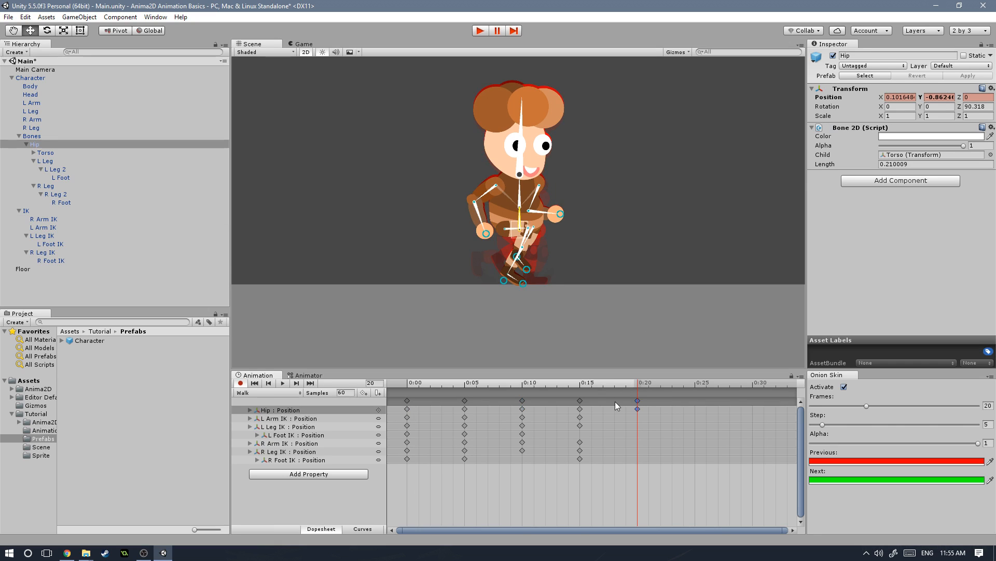
left_click_drag(540, 385, 464, 385)
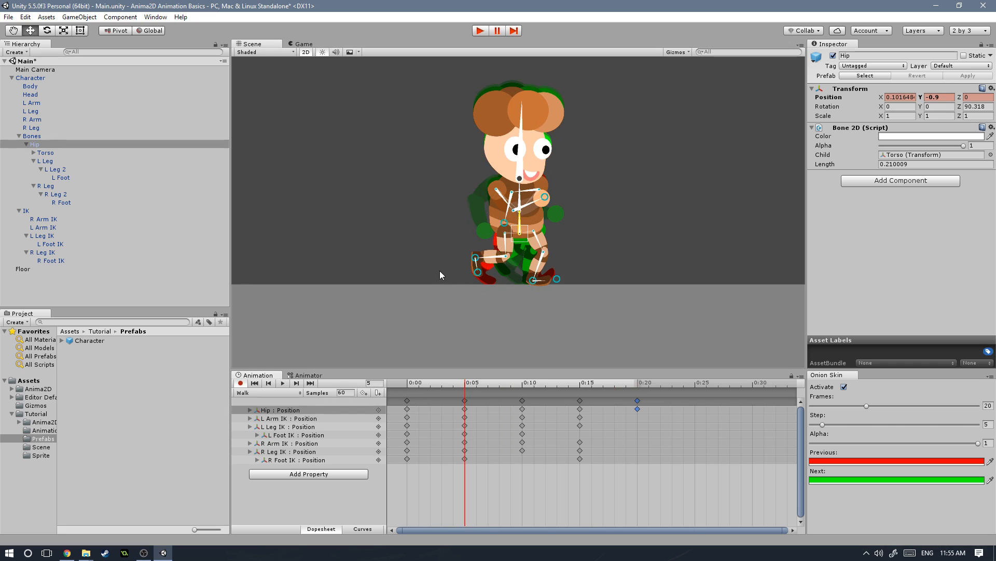
left_click_drag(469, 388, 637, 389)
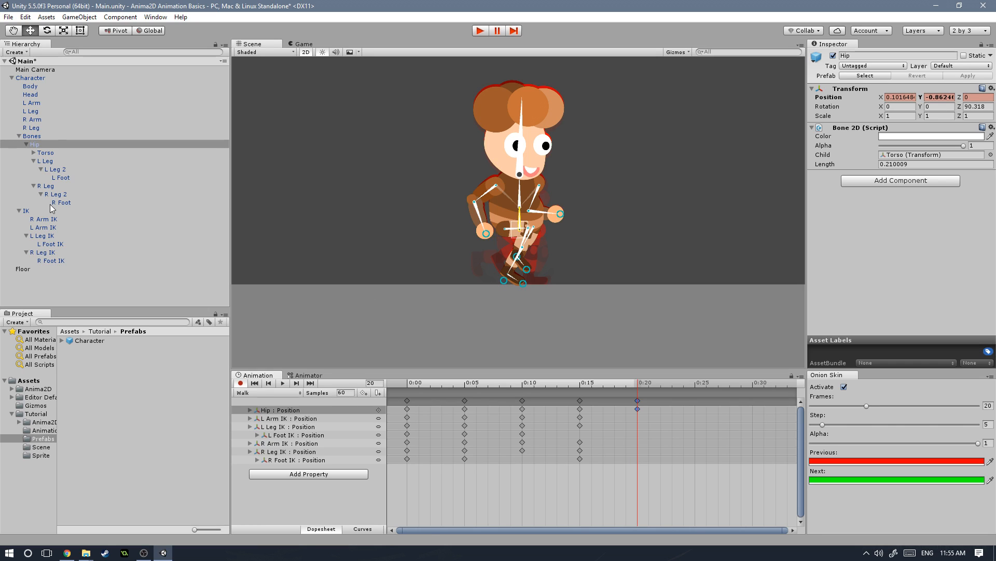
Key the arms at frame 20, swinging L Arm IK further back and moving R Arm IK forward to about (0.549, -0.593).
left_click(48, 228)
left_click_drag(492, 232, 475, 232)
left_click(73, 219)
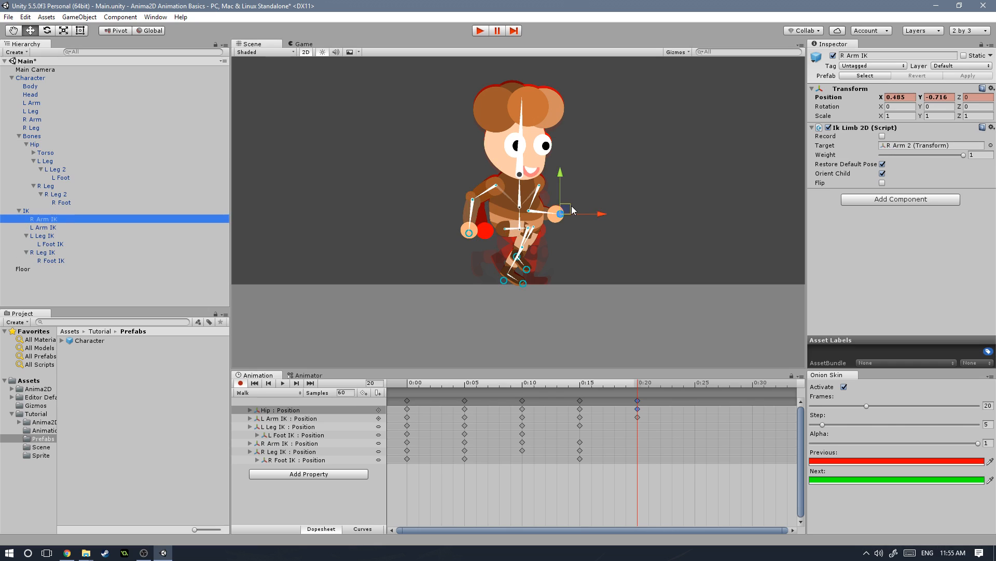
left_click_drag(564, 213, 571, 199)
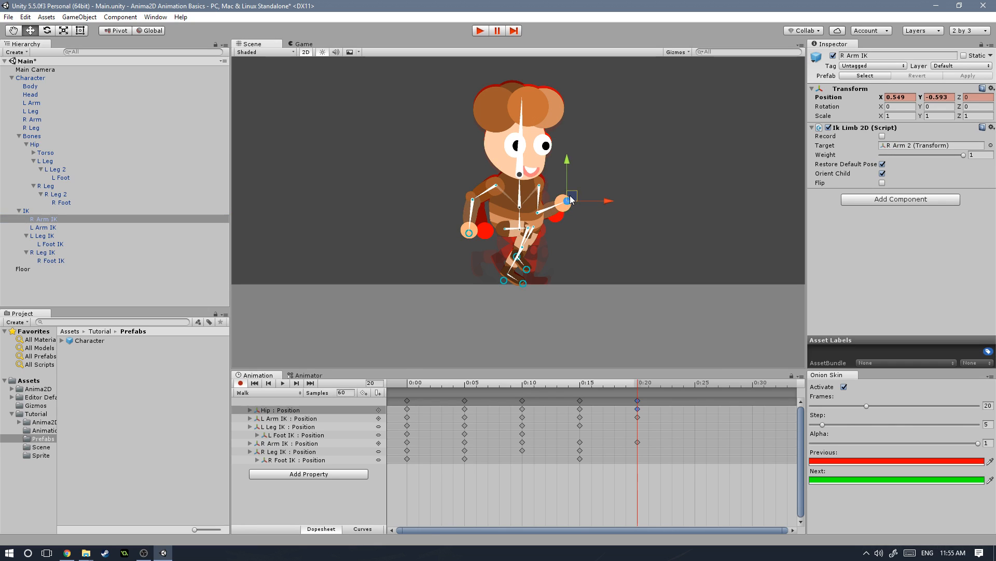
Key the legs at frame 20, moving L Leg IK forward and down, L Foot IK to about (0.128, 0.076) and R Leg IK to about X -0.137.
left_click(50, 236)
left_click_drag(528, 257, 549, 266)
left_click(53, 244)
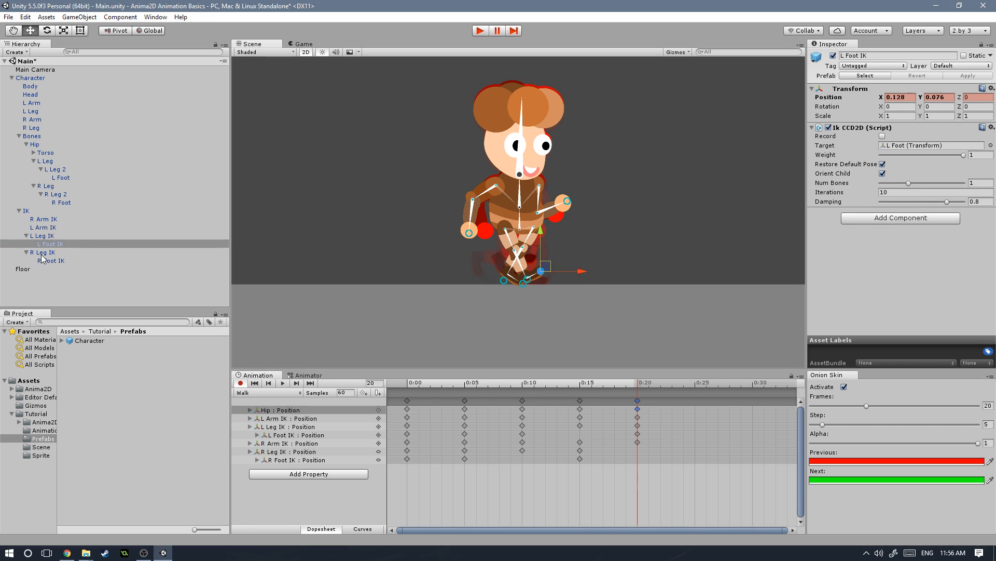
left_click(141, 253)
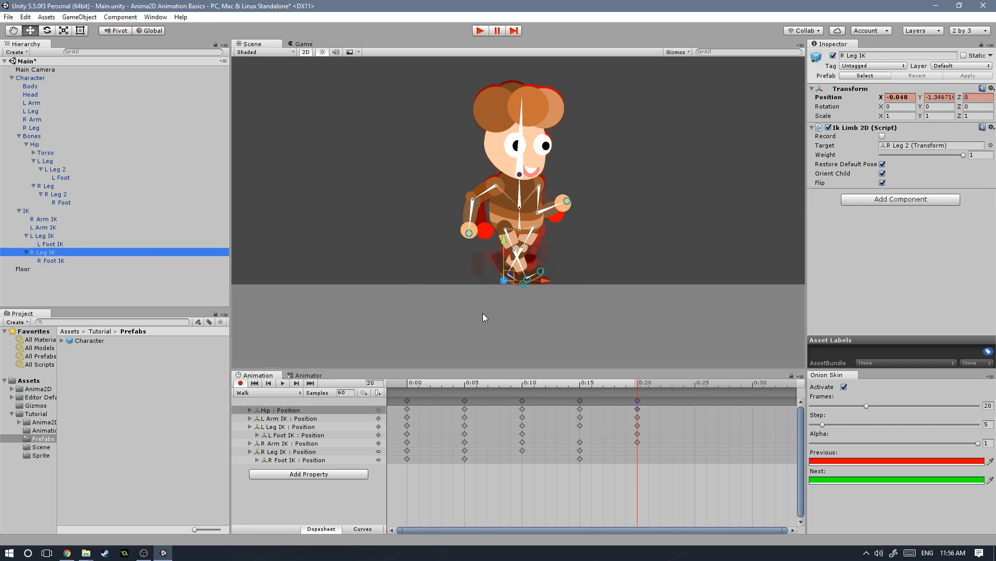
left_click_drag(509, 275, 501, 274)
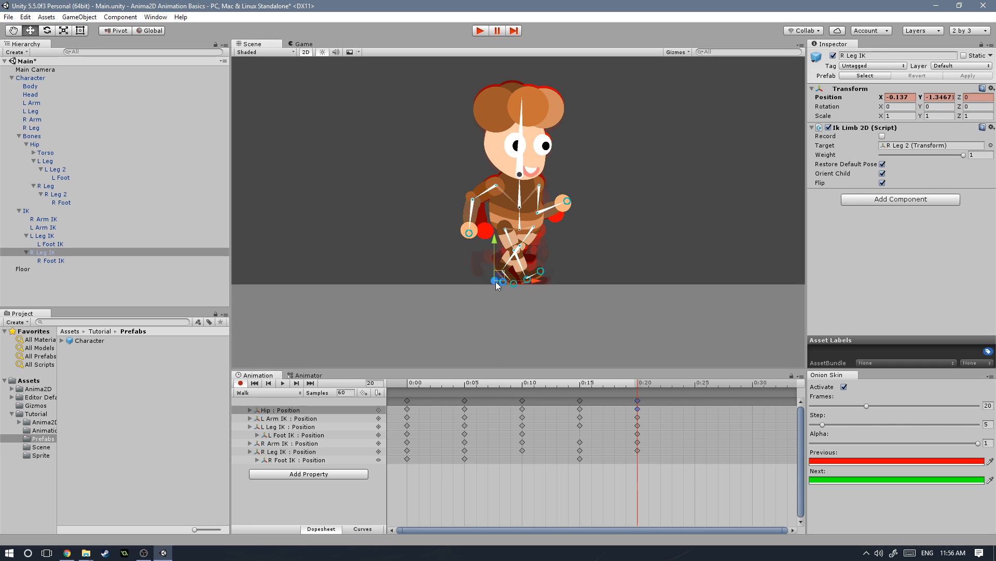
Copy the Hip position key from frame 5 to frame 25.
mouse_move(653, 388)
left_mouse_down()
mouse_move(407, 384)
mouse_move(638, 385)
left_mouse_up()
mouse_move(636, 390)
left_mouse_down()
mouse_move(410, 384)
mouse_move(641, 382)
mouse_move(493, 386)
mouse_move(635, 395)
left_mouse_up()
left_click_drag(707, 385, 695, 385)
middle_click_drag(616, 226, 615, 249)
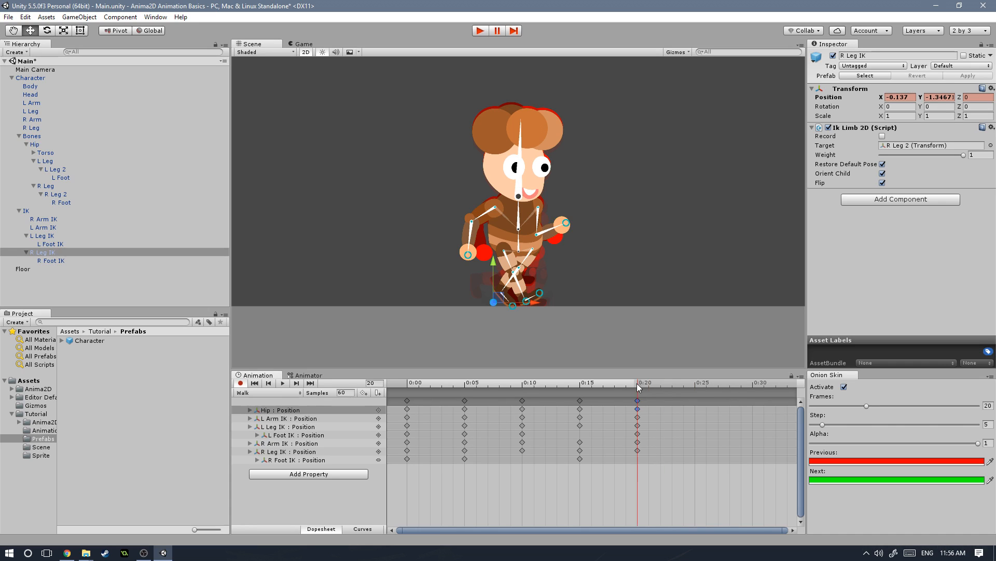
left_click(465, 409)
left_click_drag(485, 385, 696, 384)
left_click(464, 384)
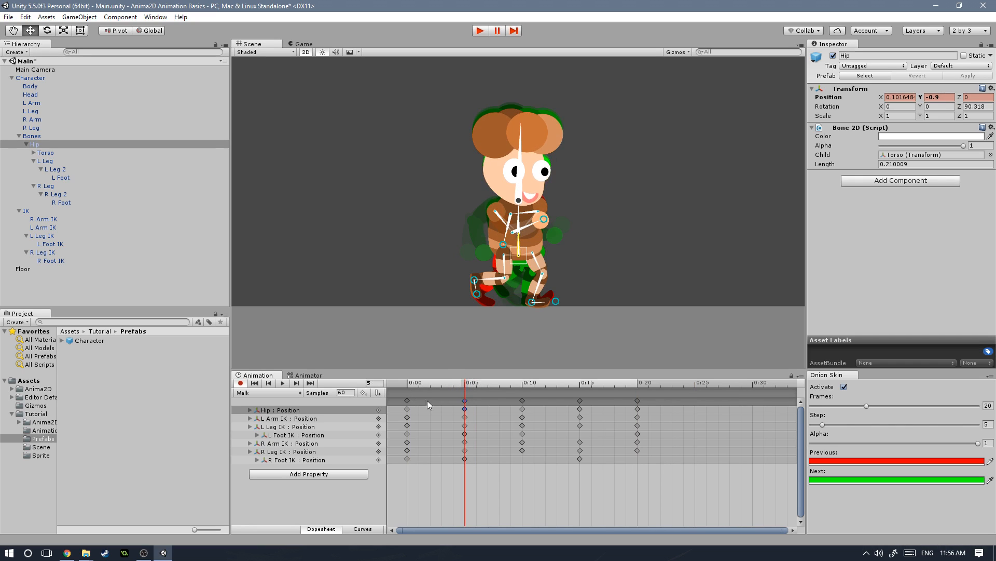
left_click_drag(468, 387, 697, 387)
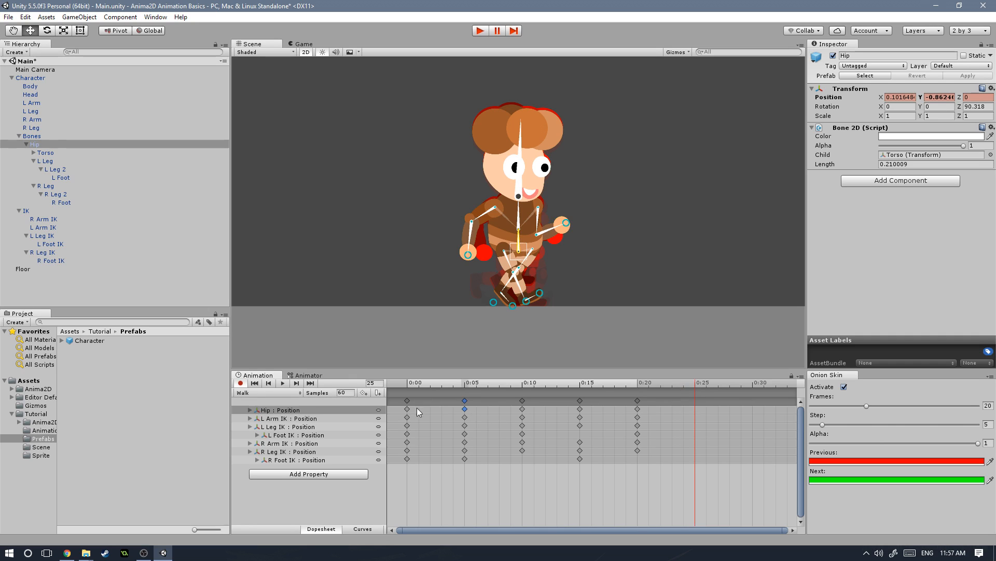
key("ctrl+c")
key("ctrl+v")
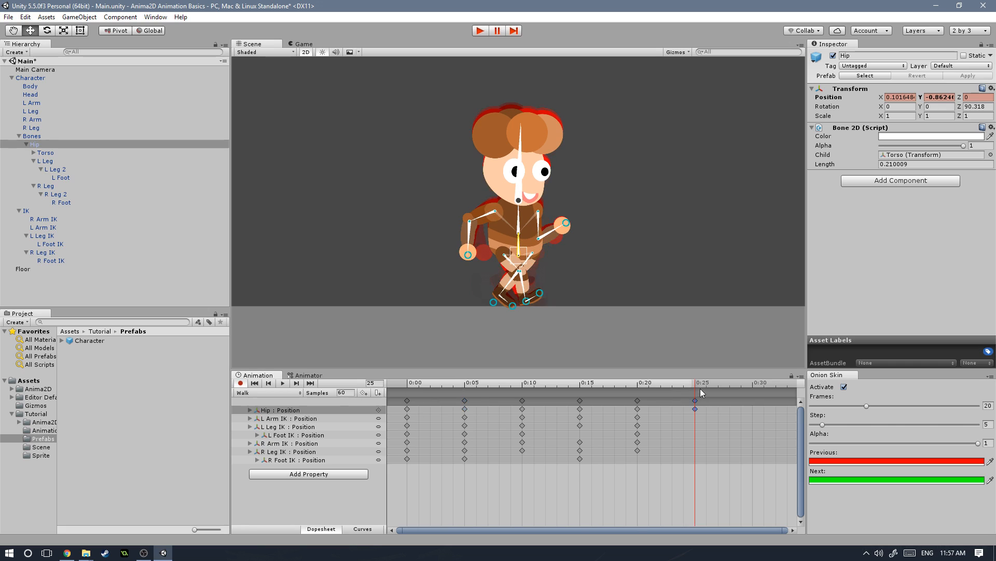
mouse_move(696, 386)
left_mouse_down()
mouse_move(441, 387)
mouse_move(695, 386)
left_mouse_up()
Key the arms at frame 25, swinging L Arm IK further back and up and R Arm IK further forward and up.
left_click(42, 225)
left_click_drag(473, 251, 462, 244)
left_click(46, 219)
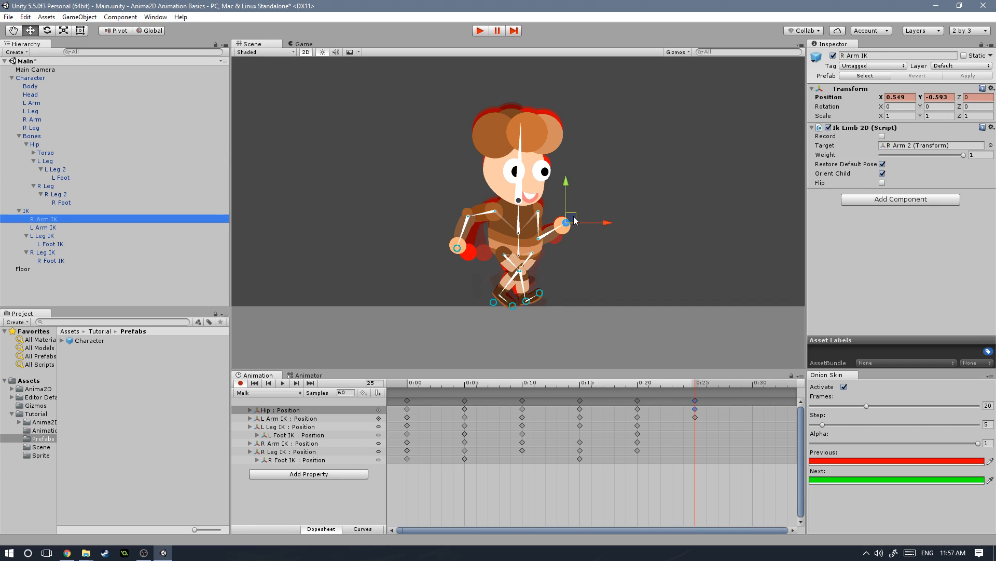
left_click_drag(566, 223, 579, 210)
Key the legs at frame 25, moving L Leg IK forward, flattening L Foot IK to about (0.128, 0.014) and setting R Foot IK to (0.1, -0.138).
left_click(45, 236)
left_click_drag(531, 297, 550, 293)
left_click(49, 244)
mouse_move(687, 384)
left_mouse_down()
mouse_move(543, 374)
mouse_move(696, 383)
left_mouse_up()
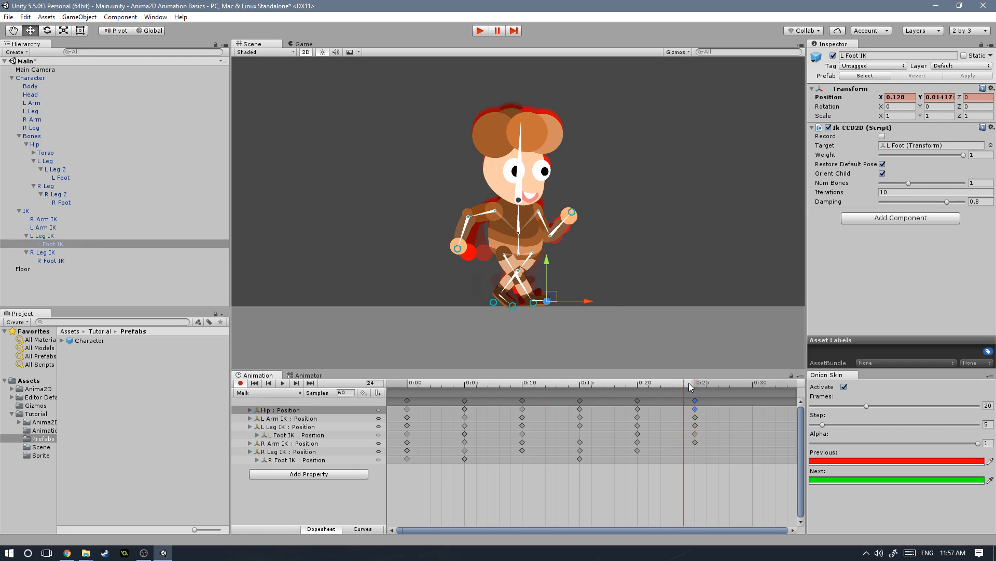
left_click(42, 252)
left_click_drag(498, 289, 512, 303)
left_click(50, 261)
Copy the Hip position key from frame 10 to frame 30.
left_click_drag(695, 383, 752, 385)
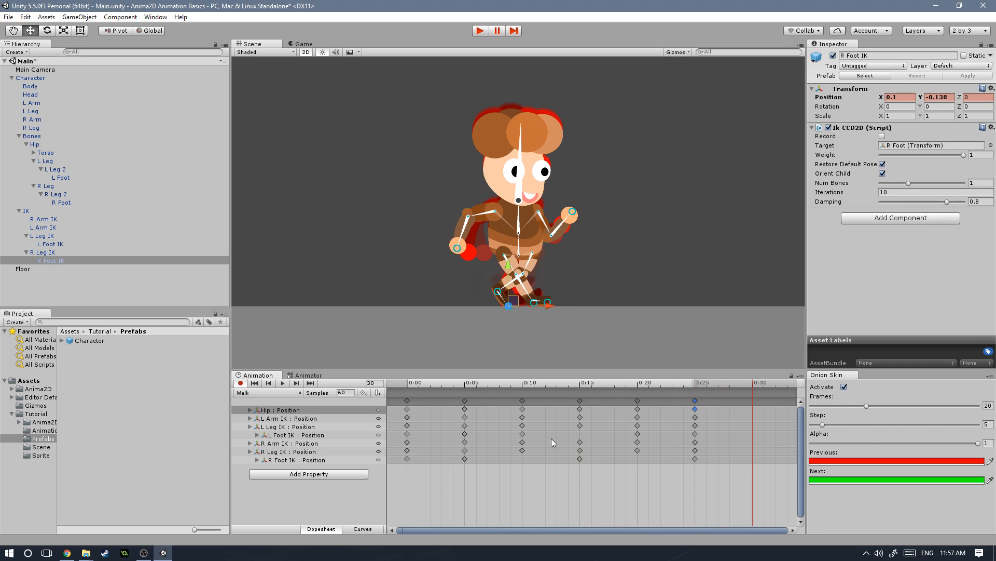
left_click(522, 409)
key("ctrl+c")
key("ctrl+v")
Key the leg IK positions at frame 30 so one foot is planted under the body and the other leg is lifted in passing.
left_click(42, 236)
left_click_drag(538, 298, 516, 278)
left_click(42, 252)
Key the arms at frame 30, bringing L Arm IK in beside the hip and R Arm IK down to about (0.382, -0.992).
left_click(46, 227)
left_click_drag(456, 247, 508, 263)
left_click(43, 218)
left_click_drag(577, 210, 548, 264)
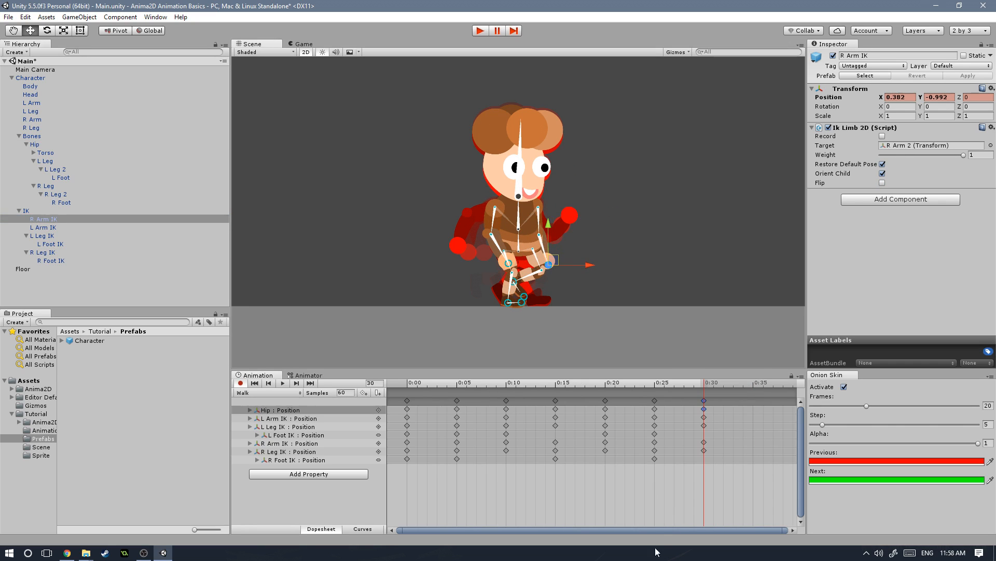
Paste the full set of frame 0 keys at frame 35 to close the walk loop.
left_click(754, 385)
key("ctrl+v")
left_click(728, 382)
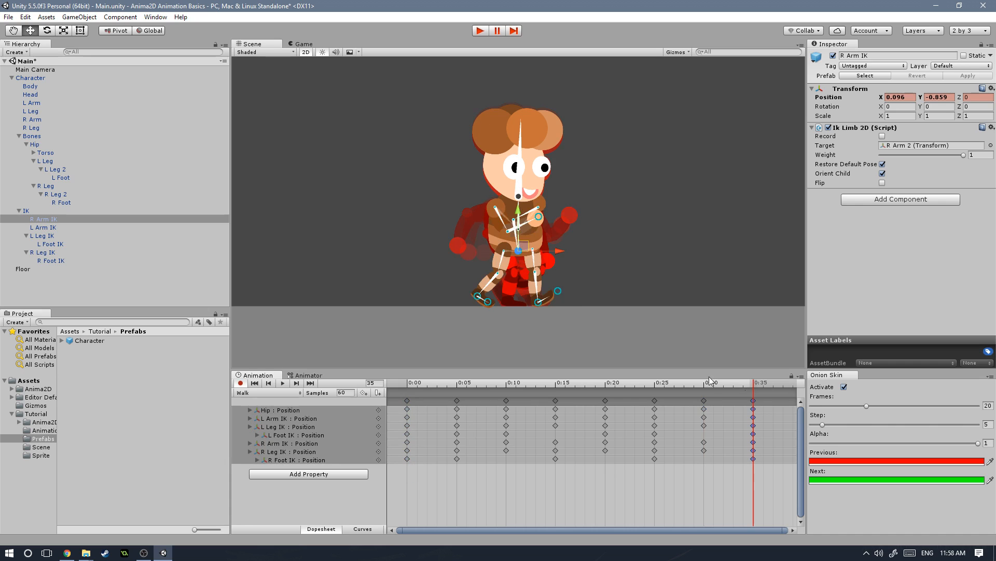
Turn off onion skinning and play the Walk clip to check the motion.
left_click(844, 386)
left_click(283, 383)
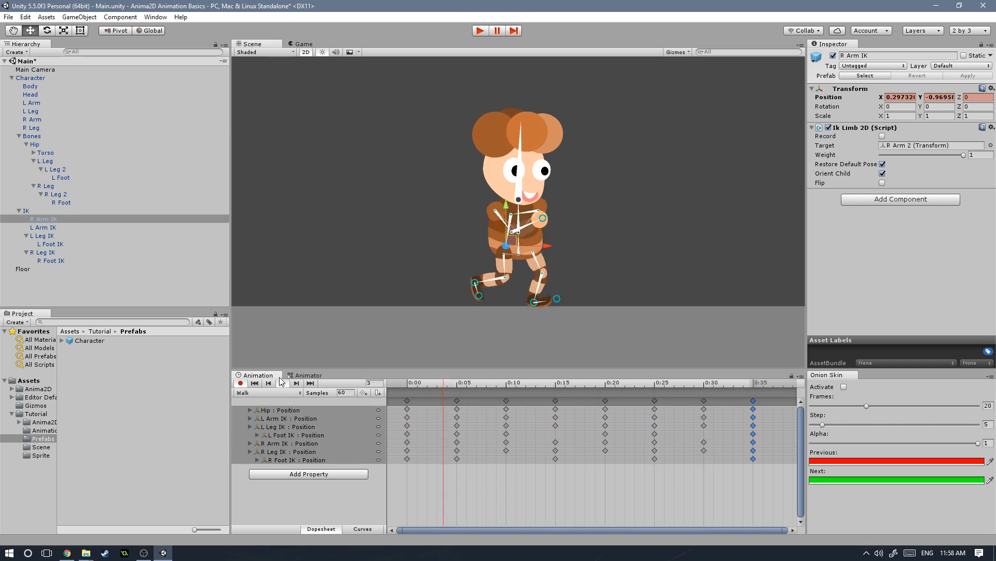
Try to add Hip and Torso rotation keys to the Walk clip, adjusting the bones at frames 5, 10 and 15.
left_click_drag(409, 387, 460, 393)
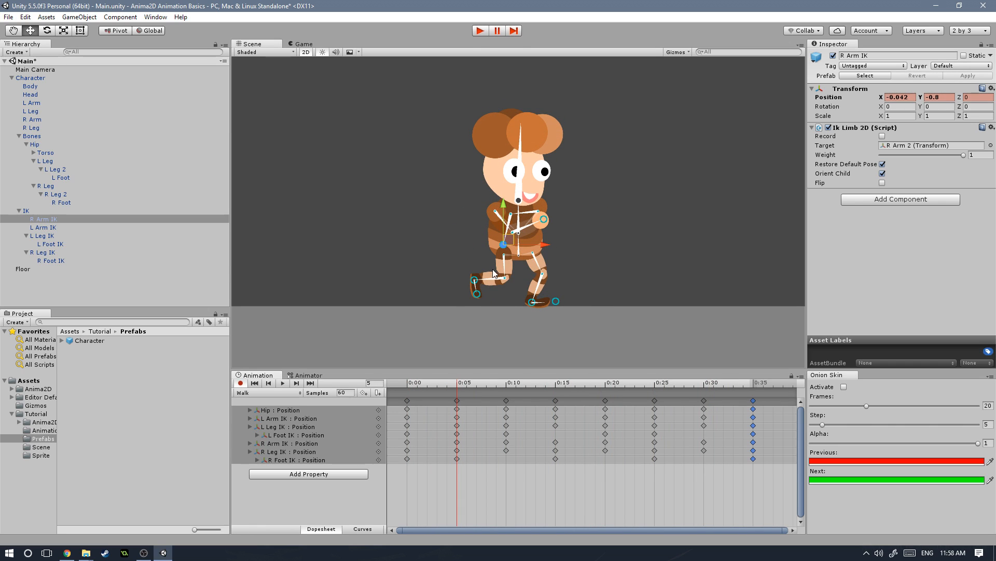
left_click_drag(519, 247, 519, 223)
left_click_drag(458, 383, 509, 385)
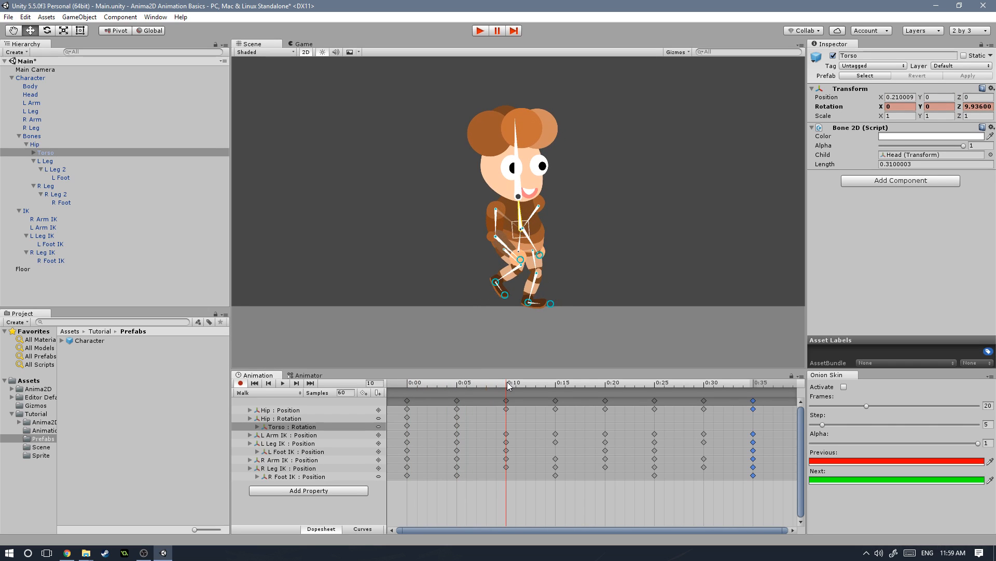
left_click_drag(522, 250, 519, 214)
left_click(517, 245)
left_click(519, 214)
left_click_drag(490, 383, 558, 384)
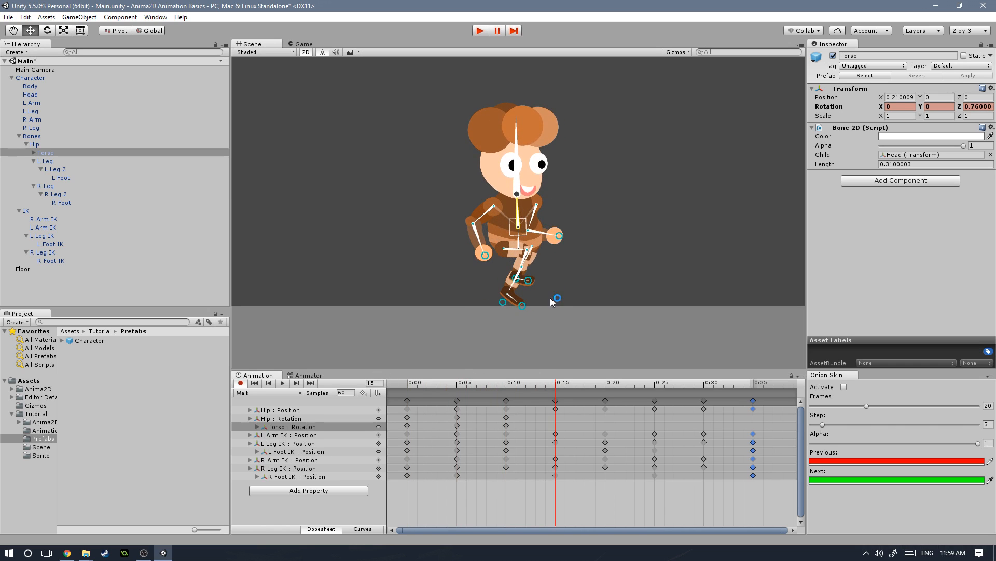
left_click_drag(517, 237, 520, 212)
left_click_drag(563, 383, 619, 394)
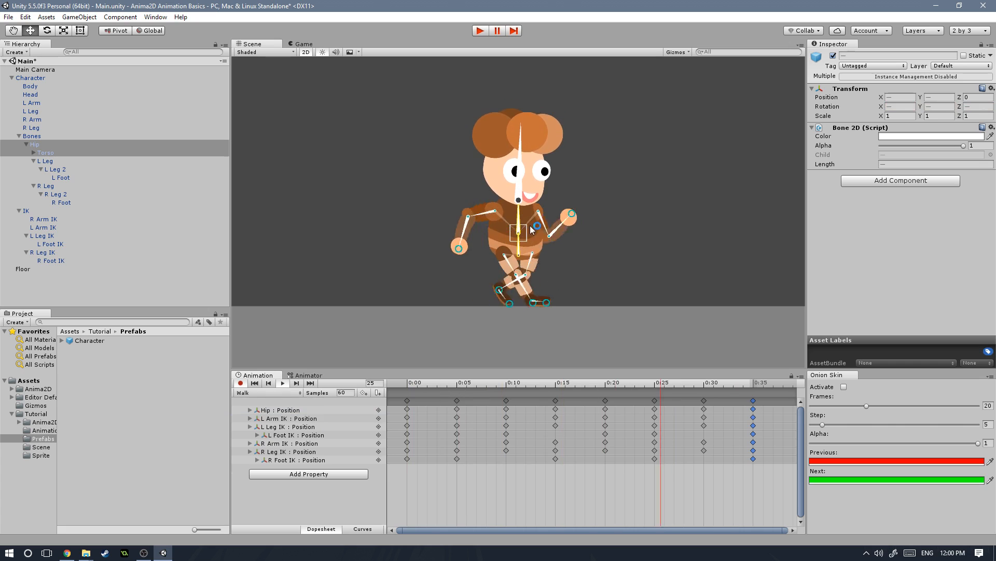
Play and scrub through the Walk clip, save the scene and return to frame 0.
left_click(281, 385)
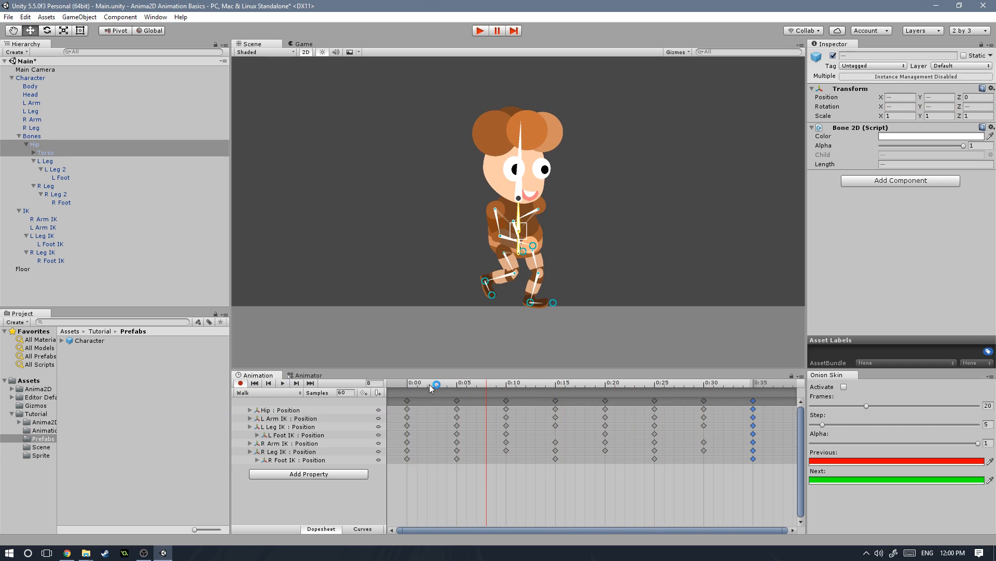
left_click_drag(428, 384, 204, 378)
left_click_drag(412, 384, 575, 397)
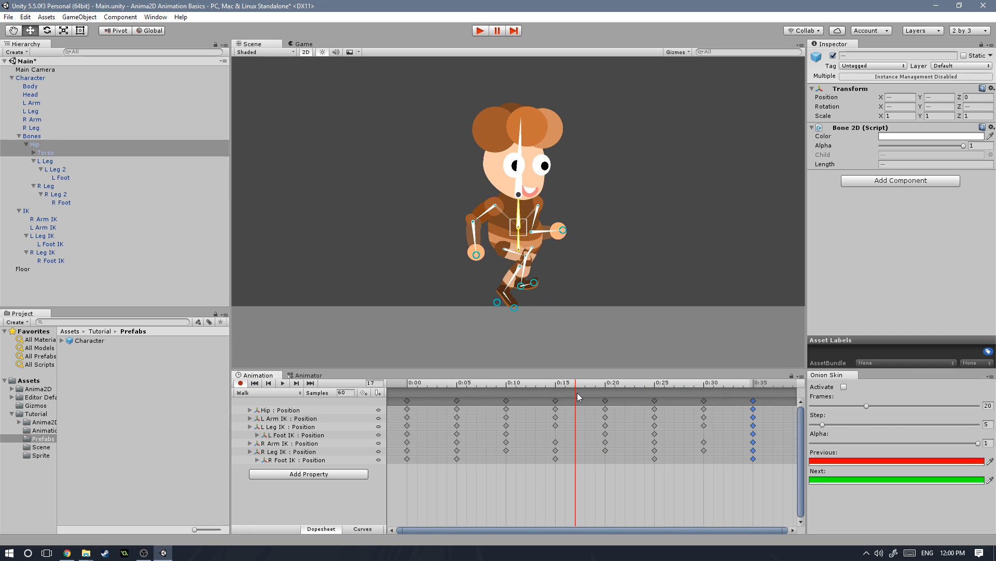
key("ctrl+s")
left_click_drag(501, 383, 366, 396)
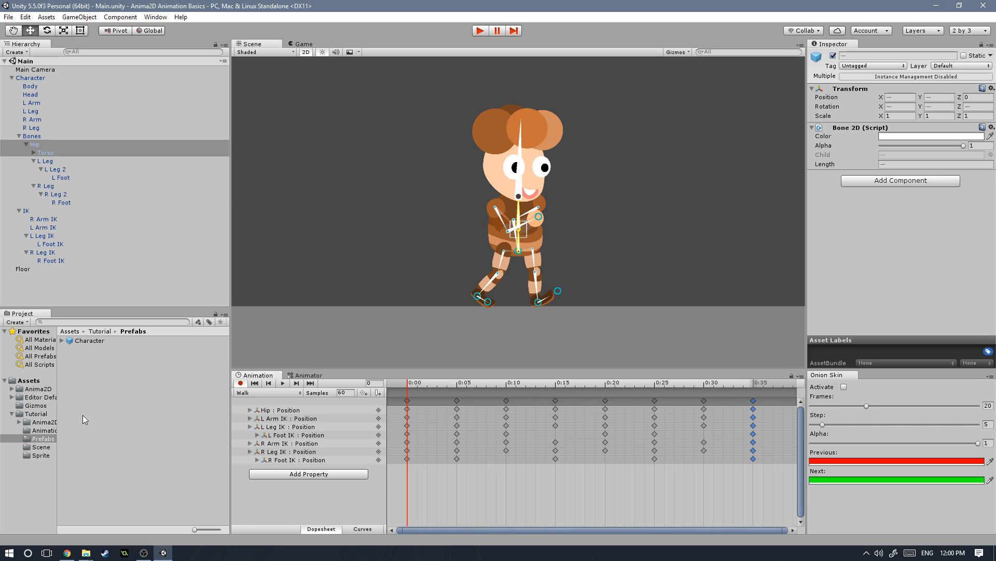
Duplicate the Walk clip in the Animation folder and name the copy Walk Pre.
left_click(44, 430)
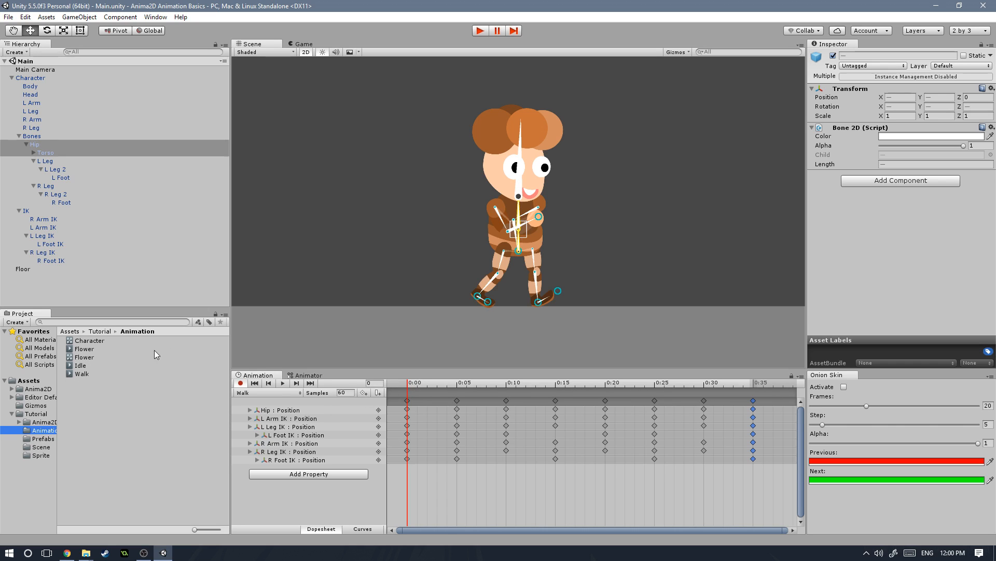
left_click_drag(411, 384, 403, 386)
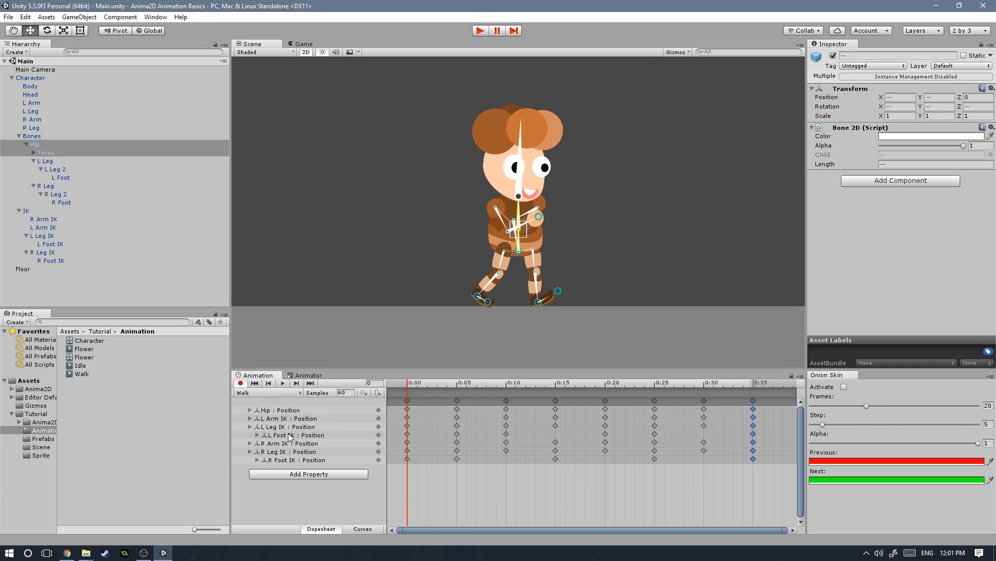
left_click(113, 375)
key("ctrl+d")
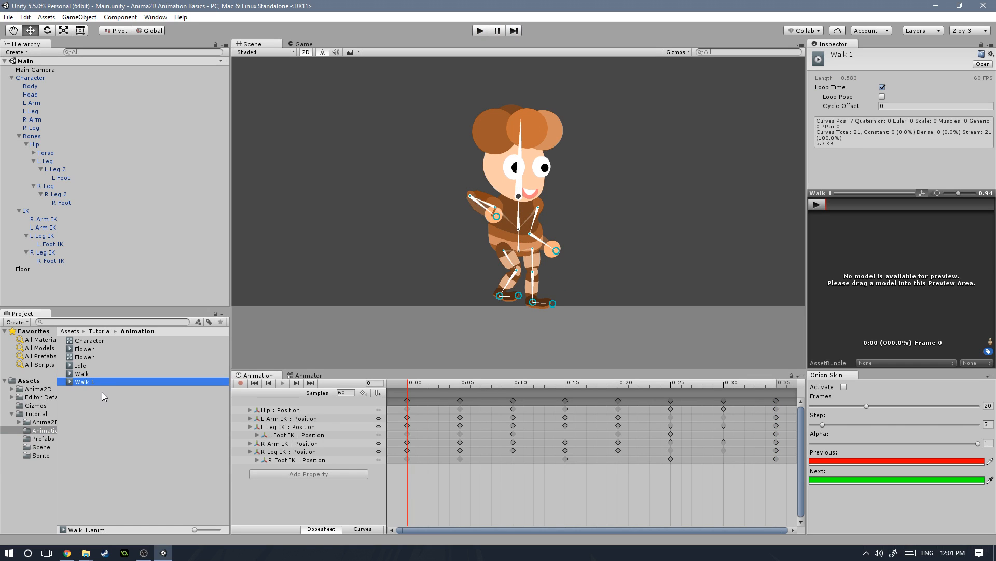
key("F2")
type("Walk Pro")
key("Return")
Create a Pre Bake folder inside the Animation folder and move the Walk Pre clip into it.
right_click(81, 417)
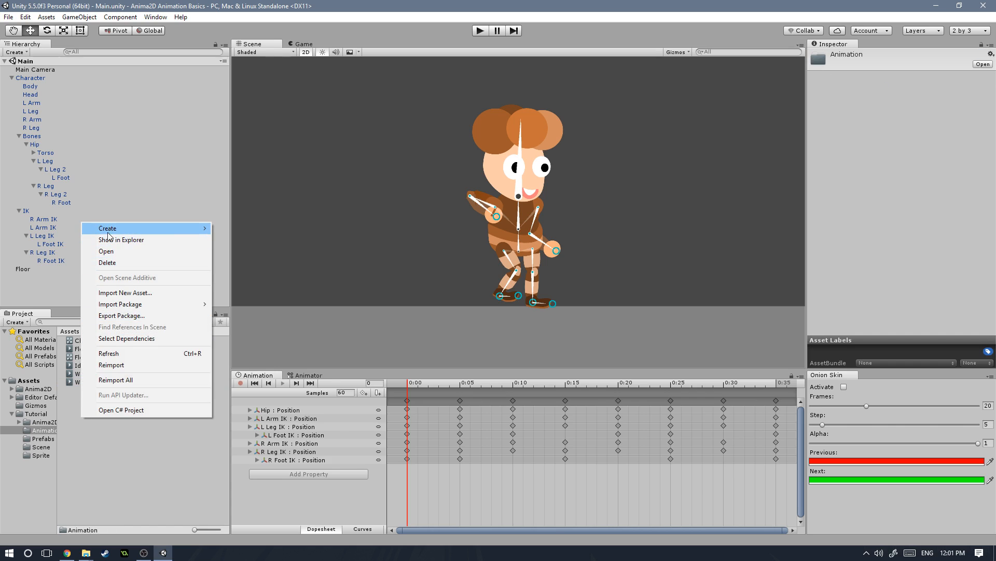
mouse_move(110, 231)
left_click(231, 230)
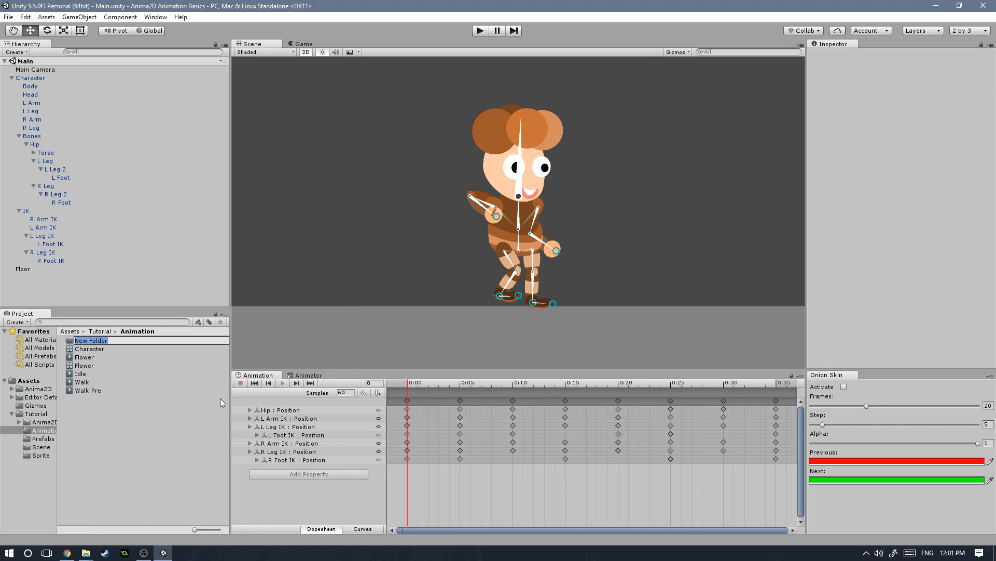
type("Pre Bake")
key("Return")
left_click_drag(92, 393, 96, 342)
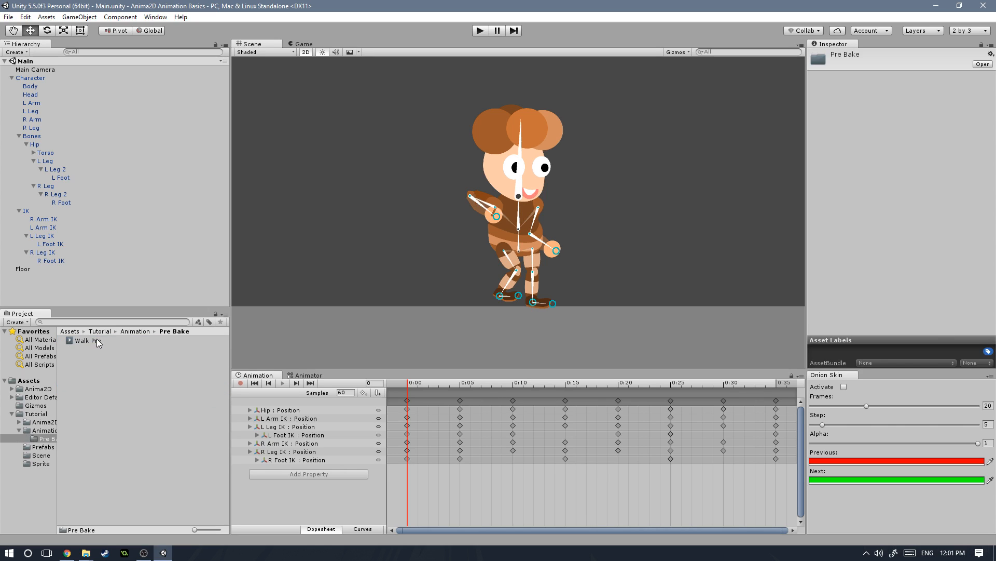
left_click(43, 430)
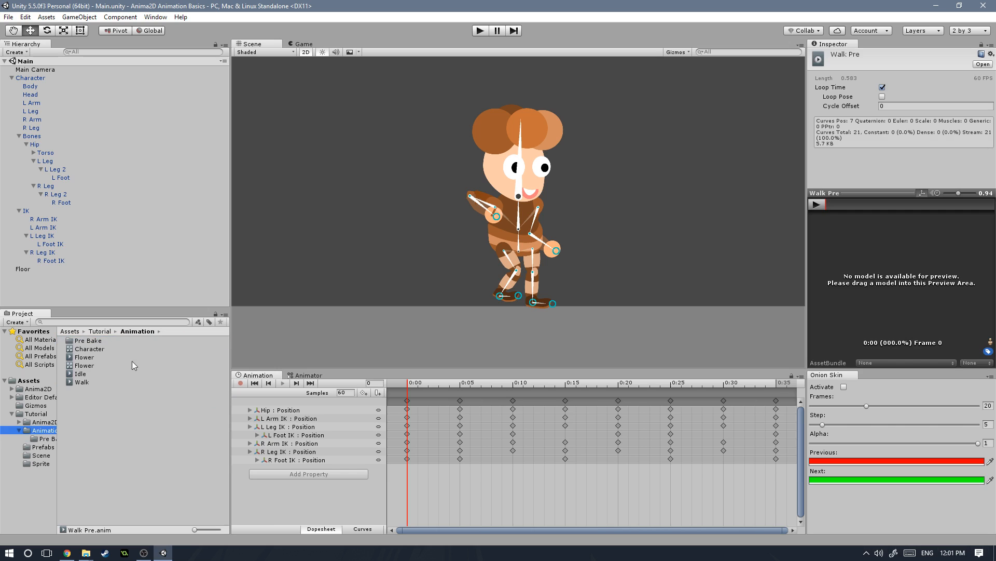
Select the Character's Walk clip and bake its IK motion into bone rotation keys with Anima2D.
left_click(88, 381)
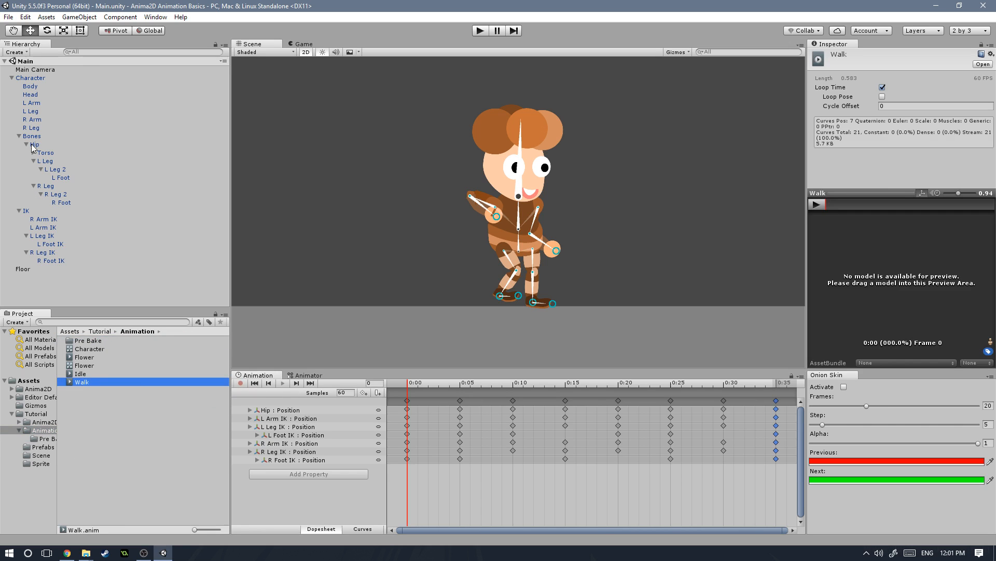
left_click(27, 80)
left_click(268, 392)
left_click(265, 416)
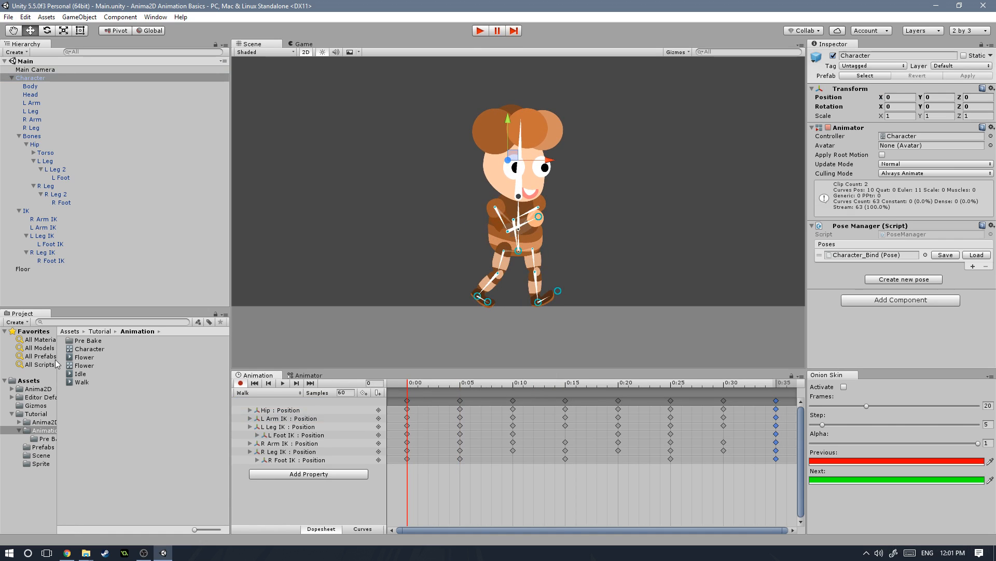
left_click(156, 17)
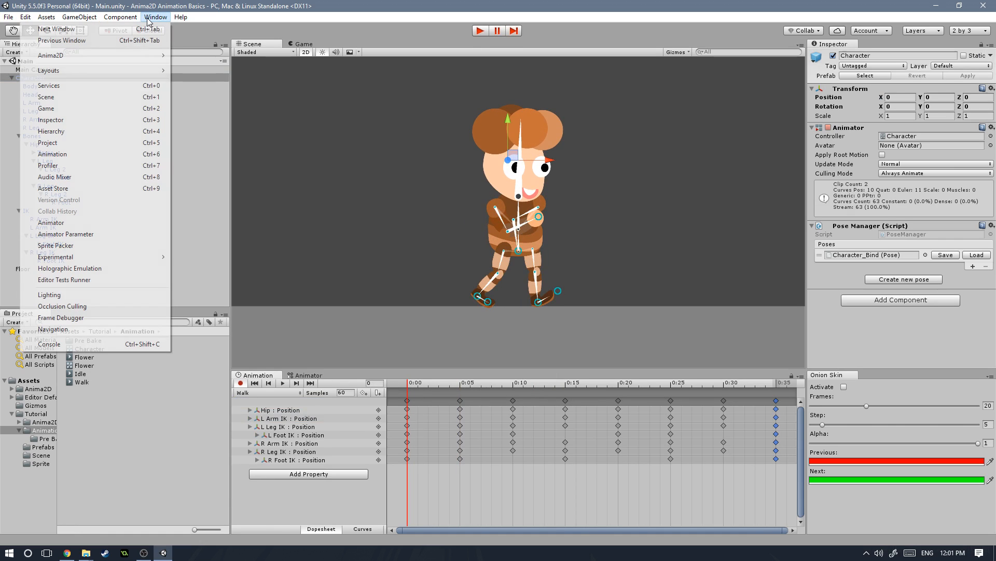
mouse_move(136, 55)
left_click(205, 66)
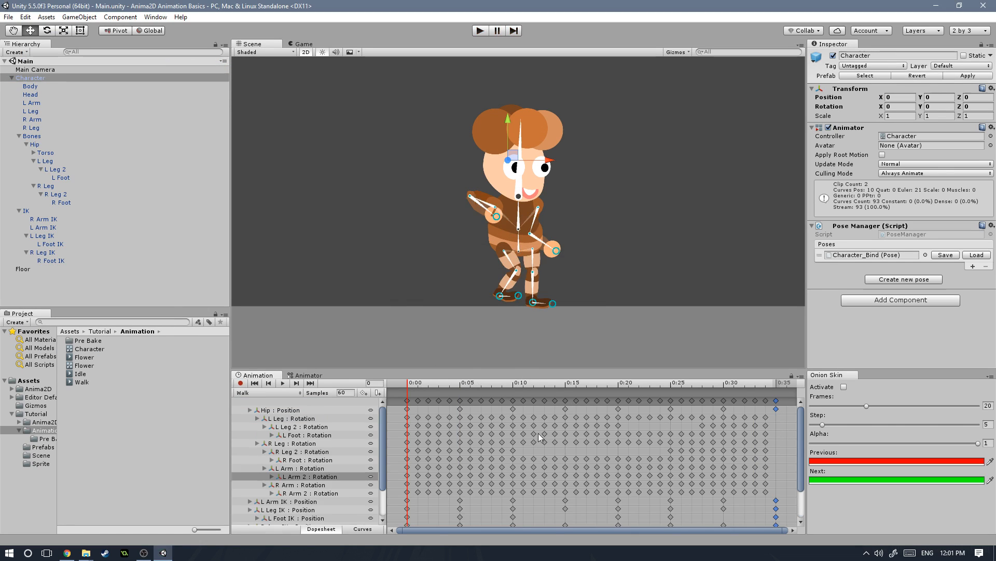
scroll(524, 435, "down", 5)
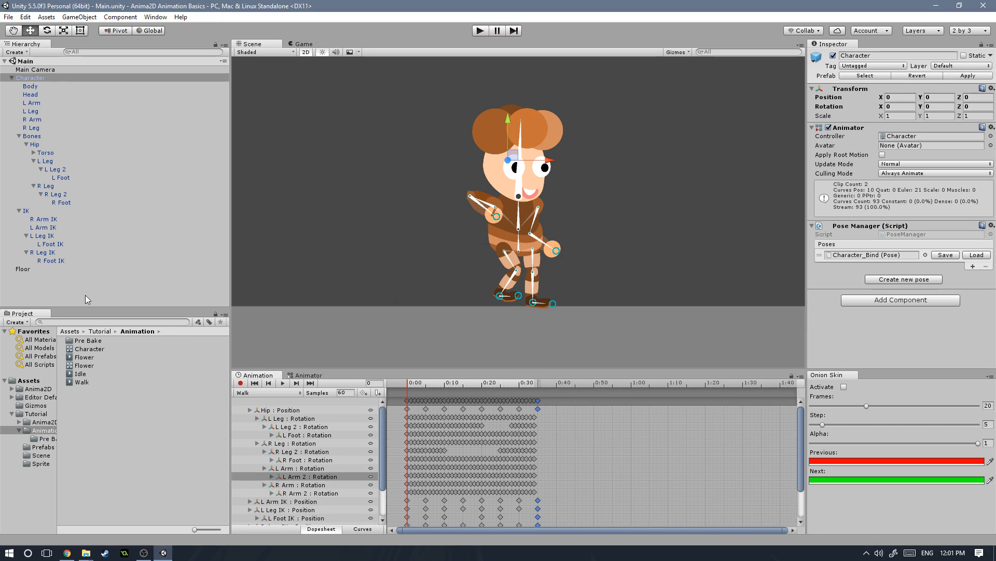
Disable the IK object temporarily and check the baked Walk clip by playing and scrubbing it in the Scene and Game views.
left_click(36, 211)
left_click(833, 55)
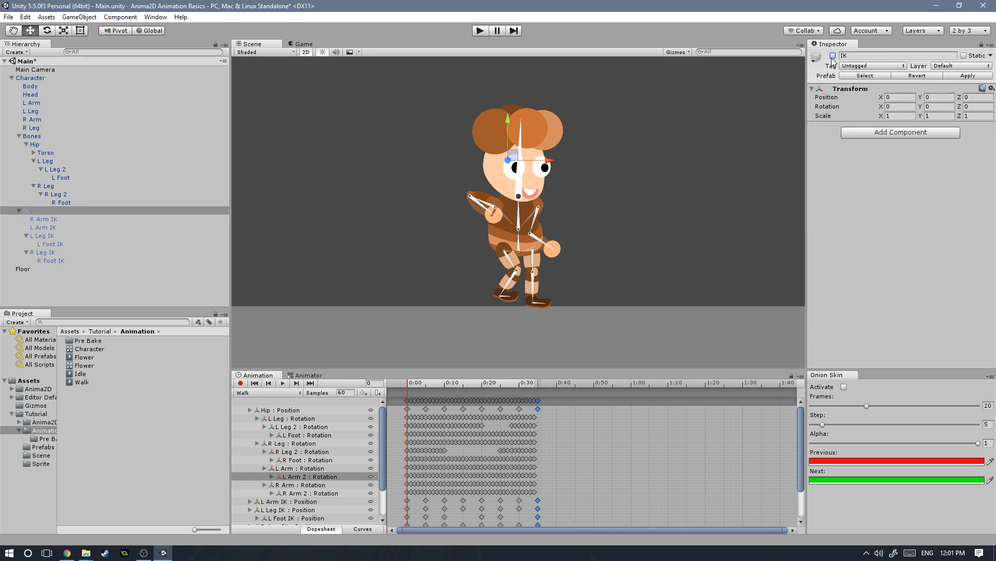
left_click(283, 383)
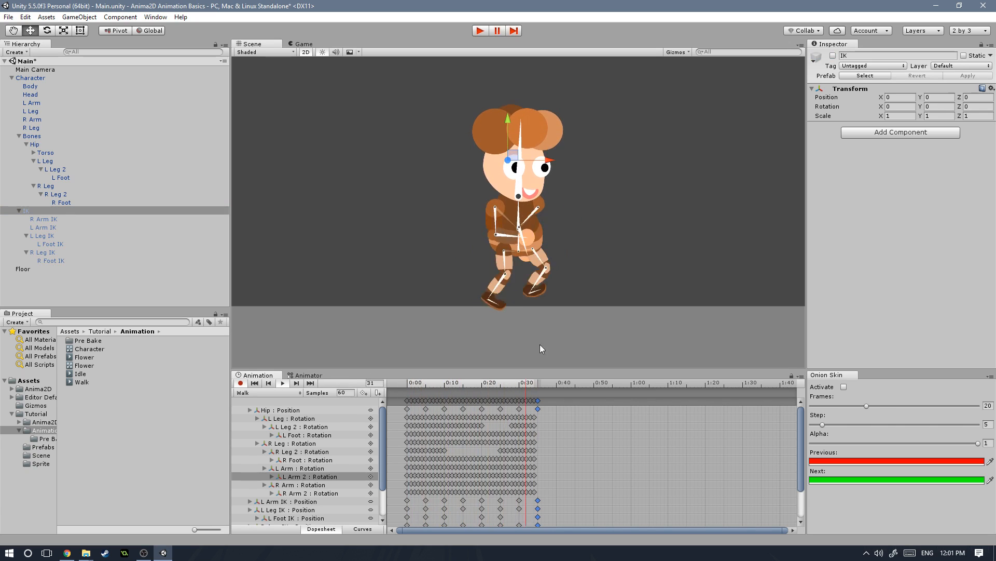
left_click(304, 45)
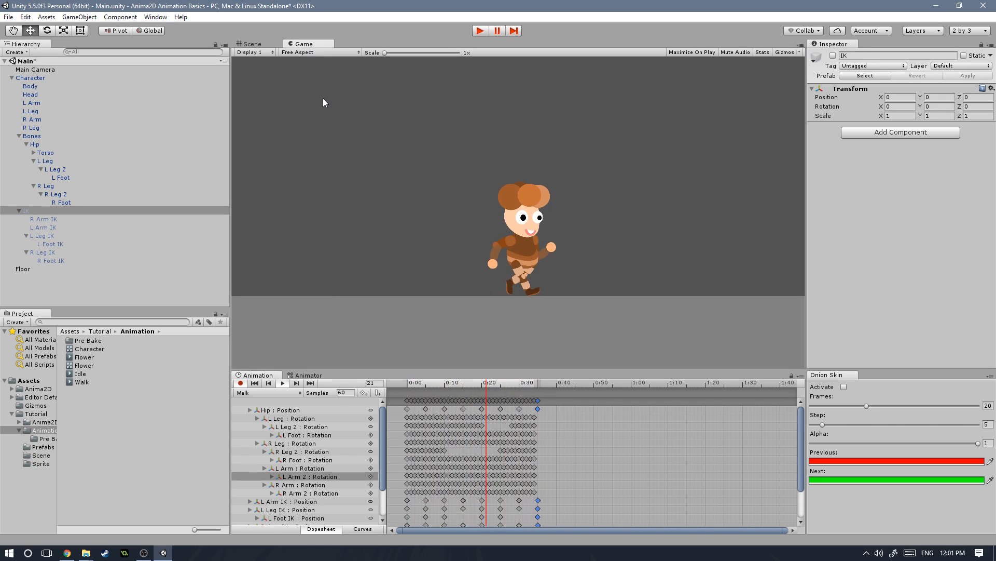
left_click(252, 44)
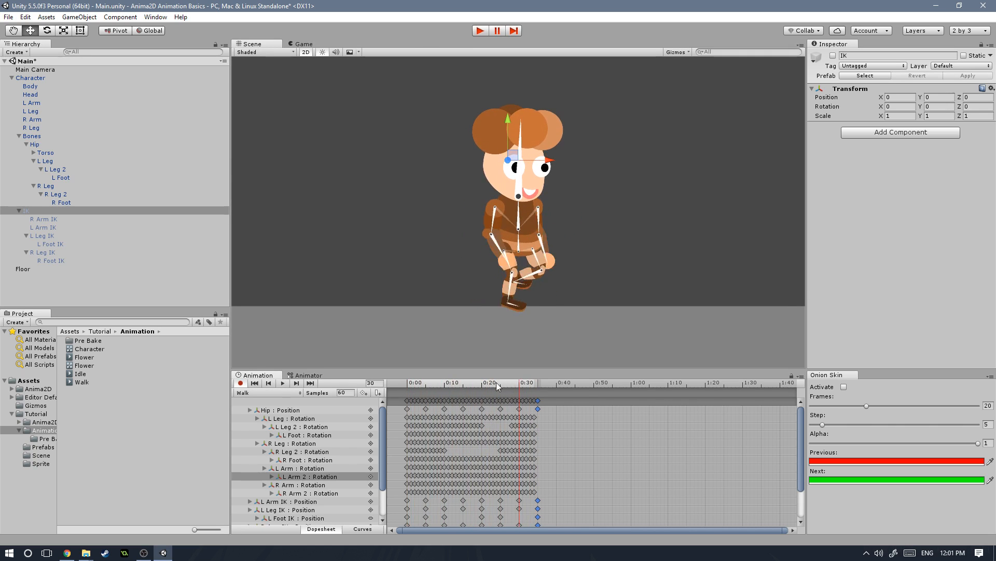
left_click_drag(530, 384, 356, 404)
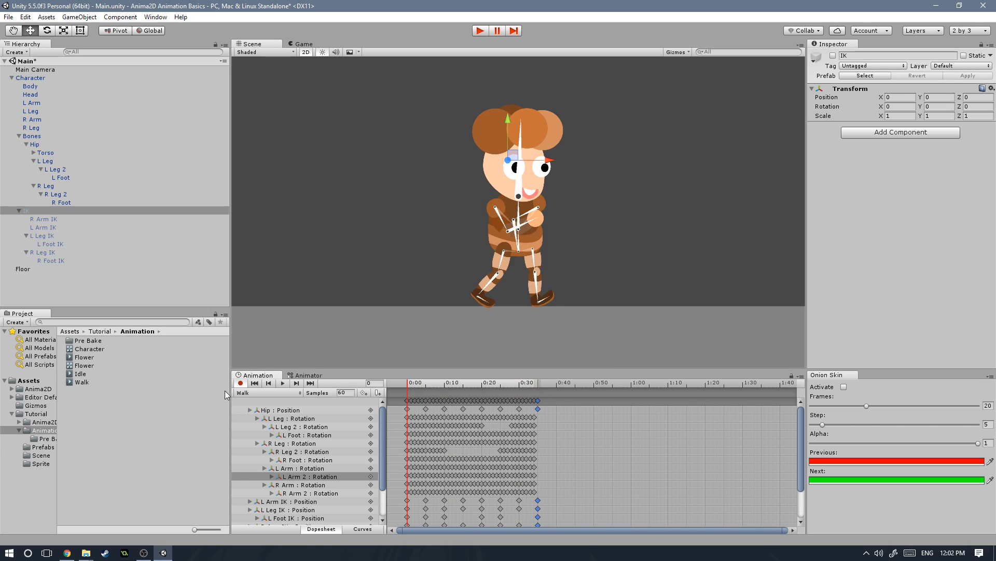
Stop animation recording, re-enable the IK object and save the scene.
left_click(240, 383)
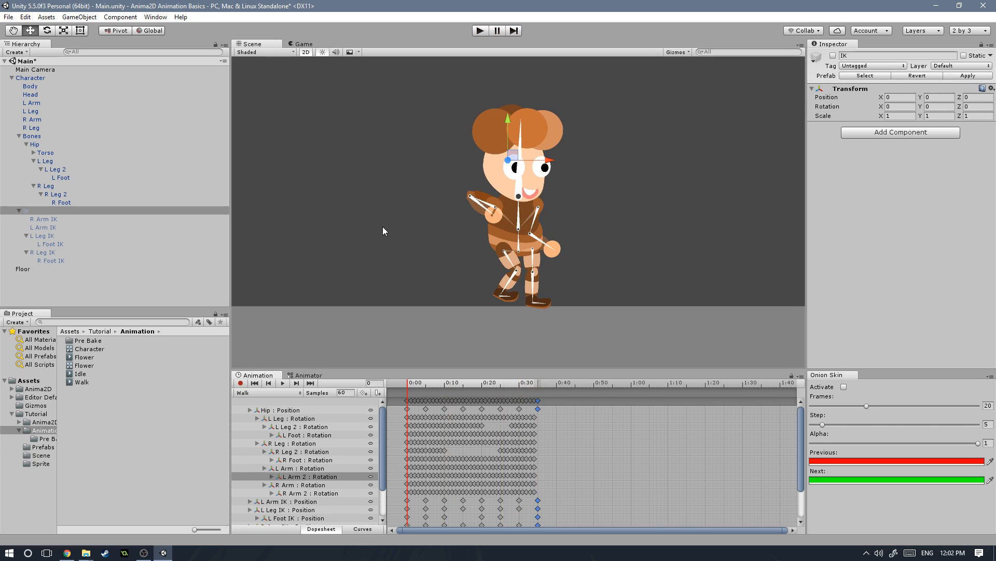
left_click(833, 55)
key("ctrl+s")
Show the Character's Animator graph in a taller area and align the Walk state directly below the Idle state.
left_click(307, 375)
left_click_drag(406, 370, 410, 331)
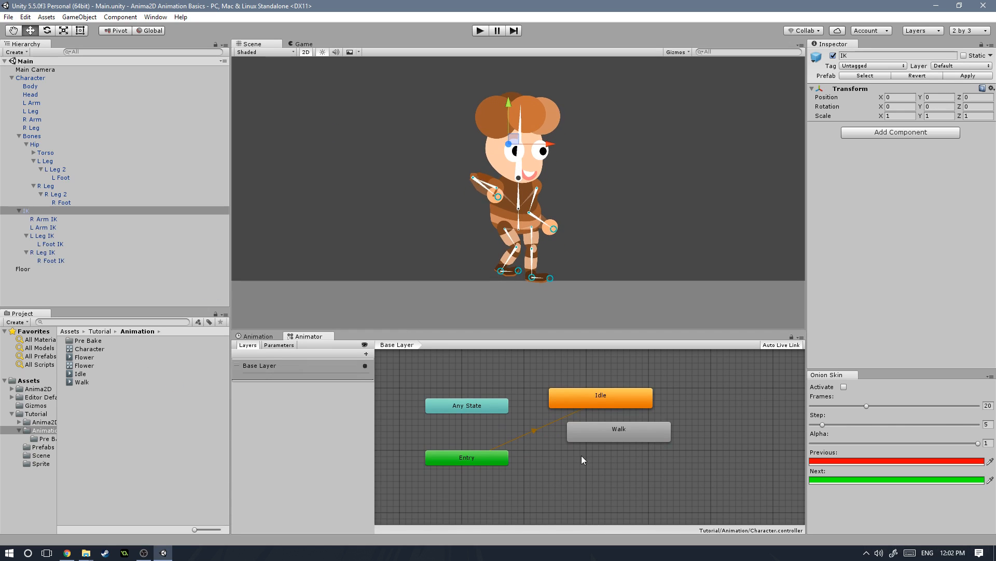
middle_click_drag(622, 463, 600, 431)
left_click_drag(612, 406, 650, 435)
left_click_drag(596, 373, 628, 378)
left_click_drag(627, 423, 602, 422)
left_click_drag(613, 369, 595, 369)
mouse_move(621, 422)
left_mouse_down()
mouse_move(594, 425)
mouse_move(606, 432)
left_mouse_up()
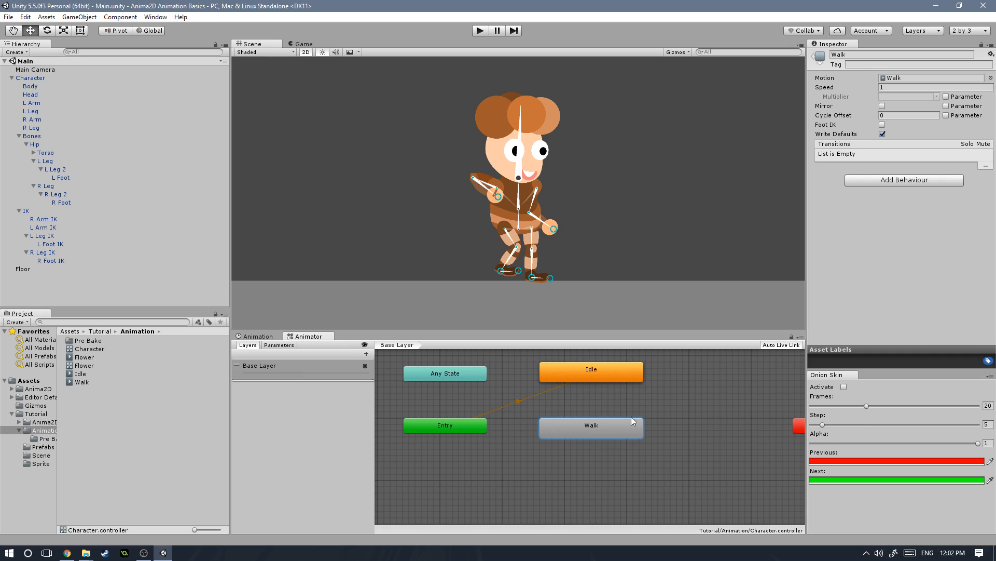
middle_click_drag(622, 401, 610, 428)
left_click(269, 346)
left_click(244, 347)
middle_click_drag(616, 425, 615, 432)
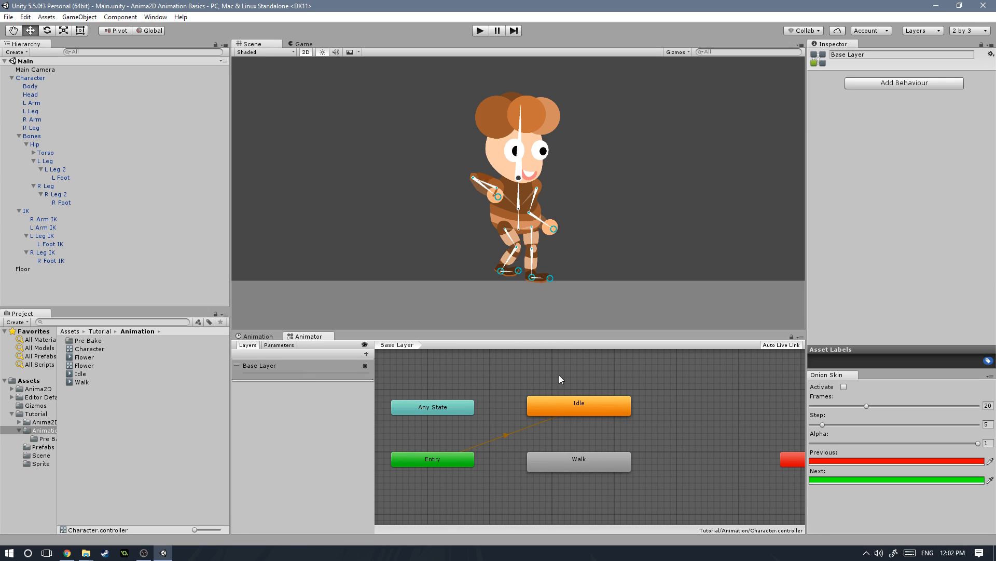
scroll(545, 233, "down", 5)
scroll(545, 233, "up", 5)
key("w")
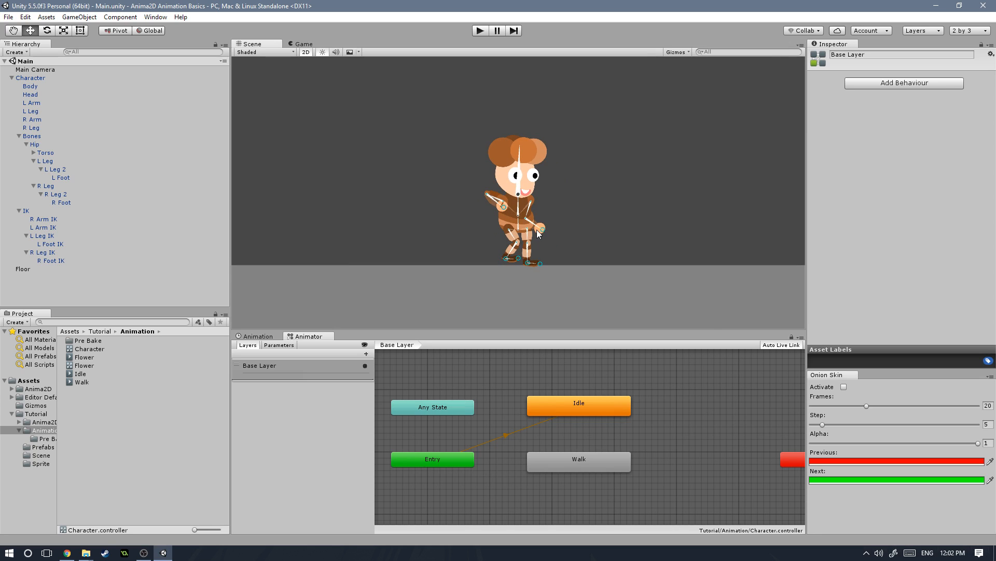
Load the Character_Bind pose on the Character through its Pose Manager.
left_click(31, 85)
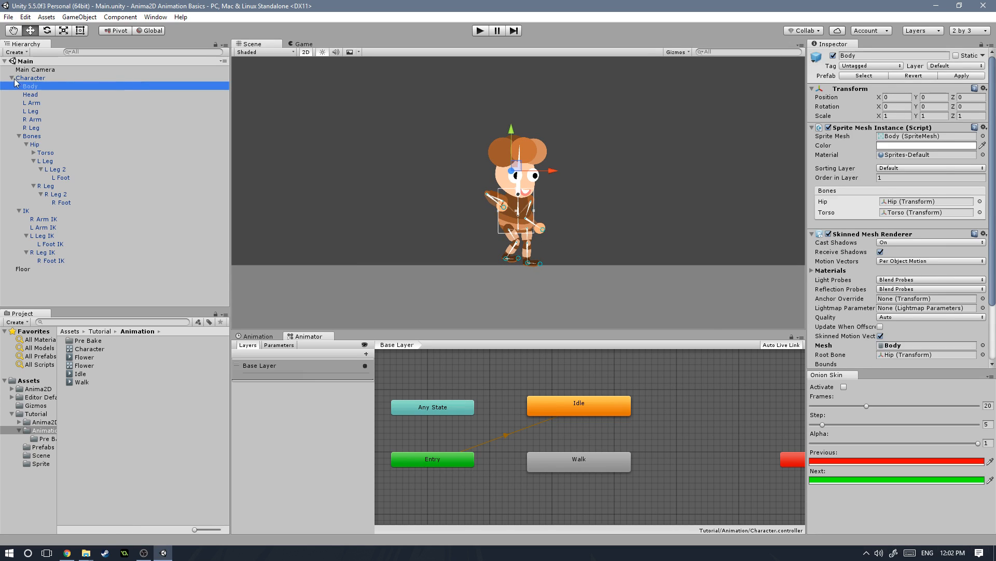
left_click(23, 72)
left_click(29, 78)
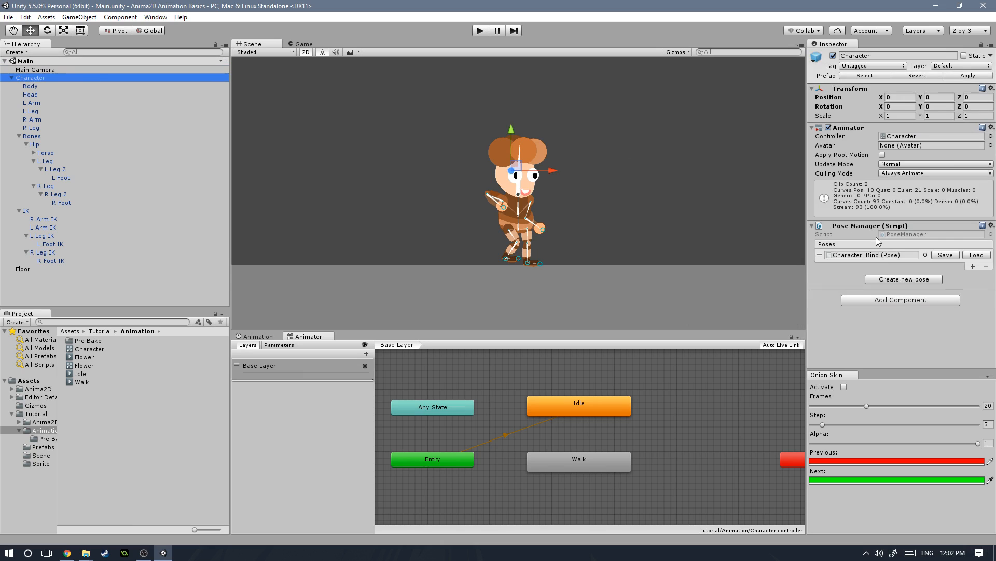
left_click(946, 255)
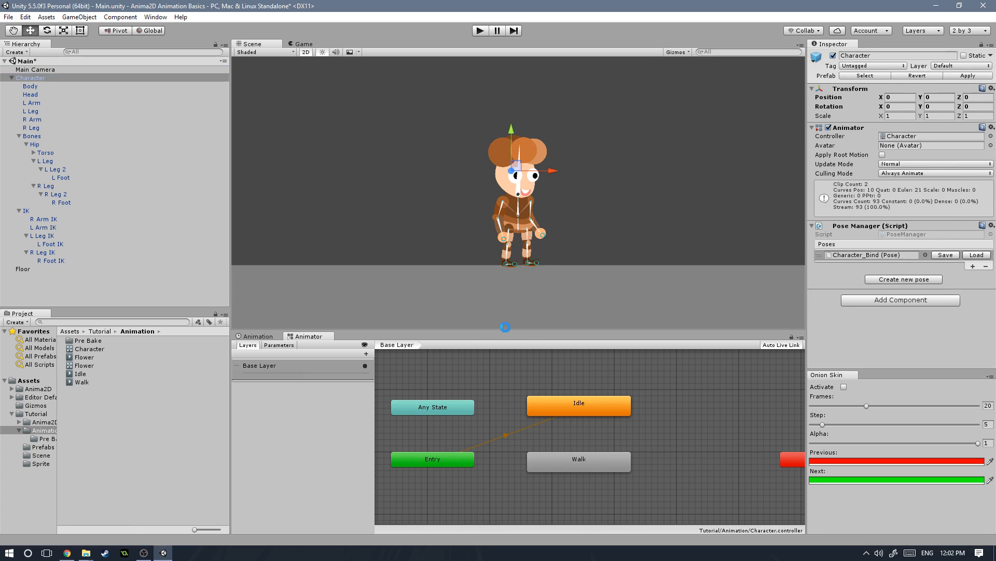